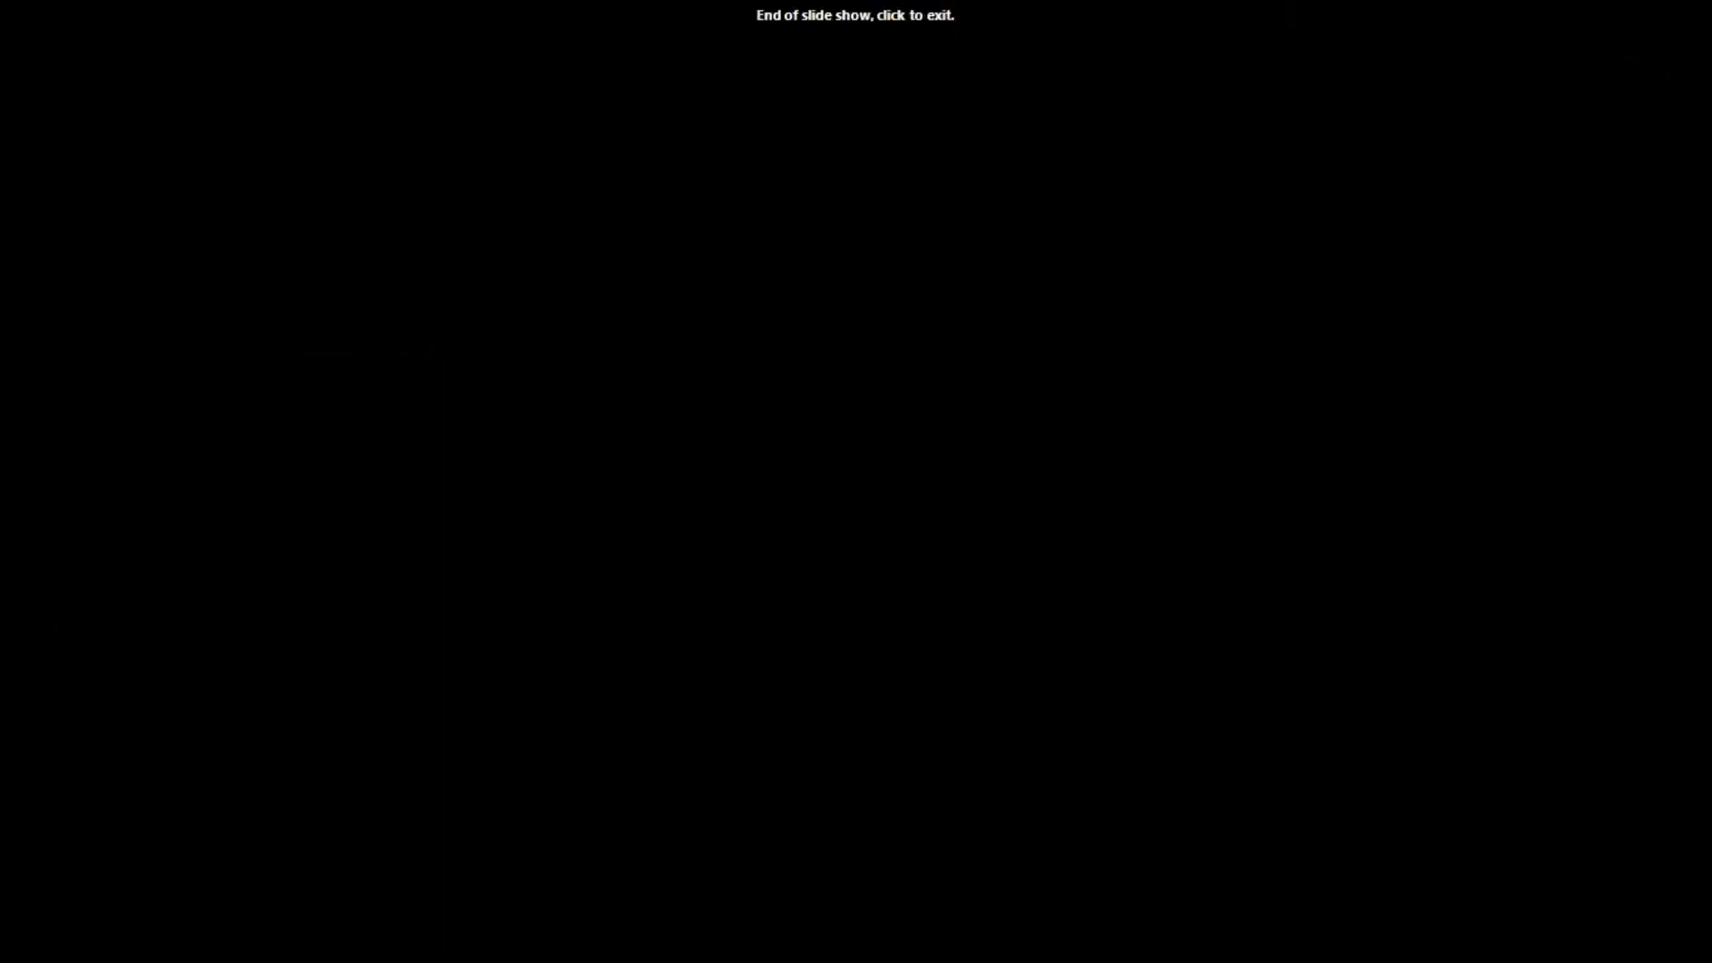
Exit the slideshow to get back to Sheet18's employee tables.
left_click(122, 228)
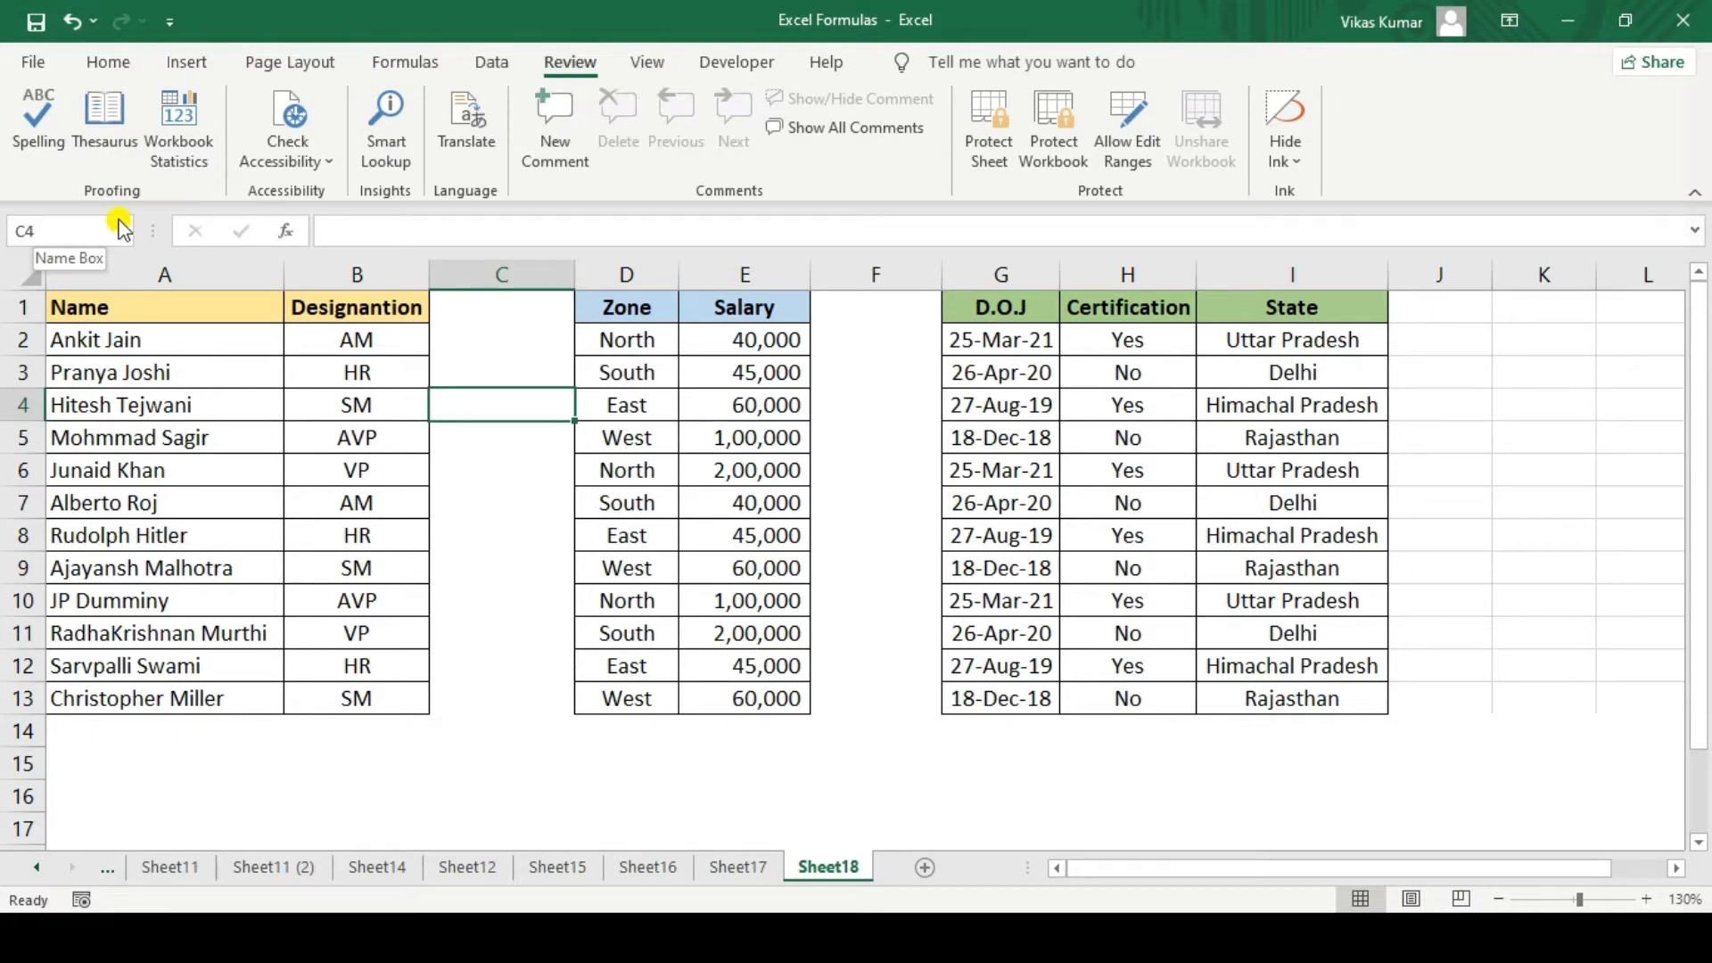
left_click(108, 62)
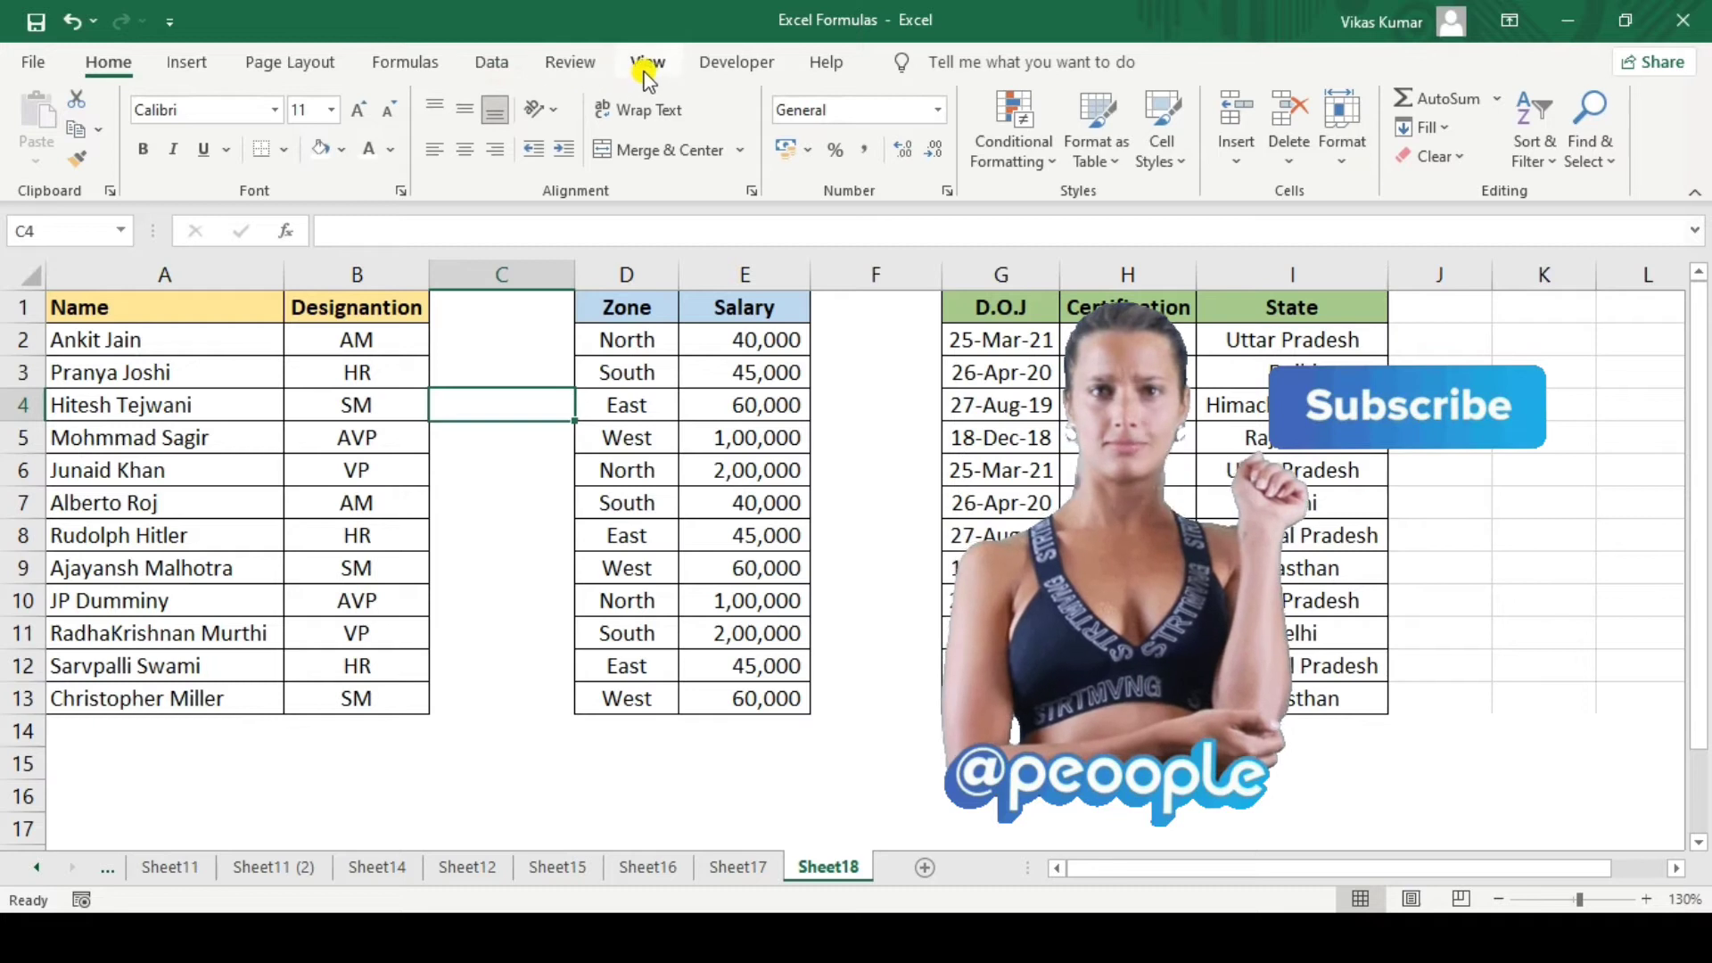
left_click(575, 62)
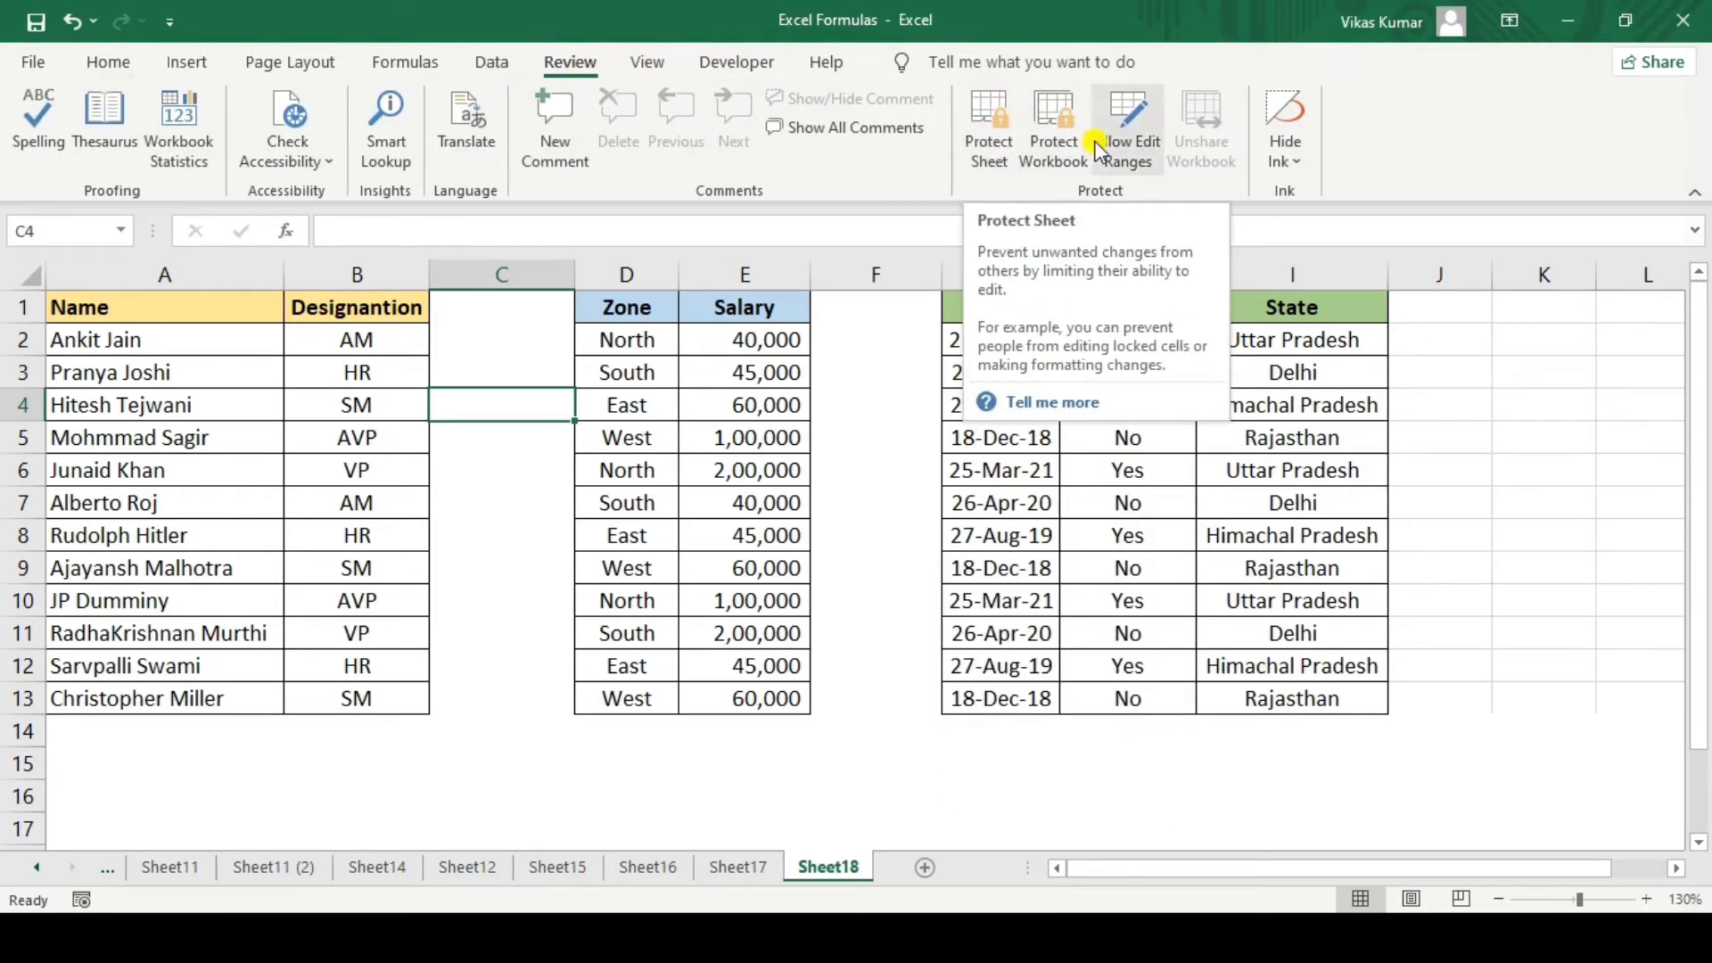
left_click(522, 346)
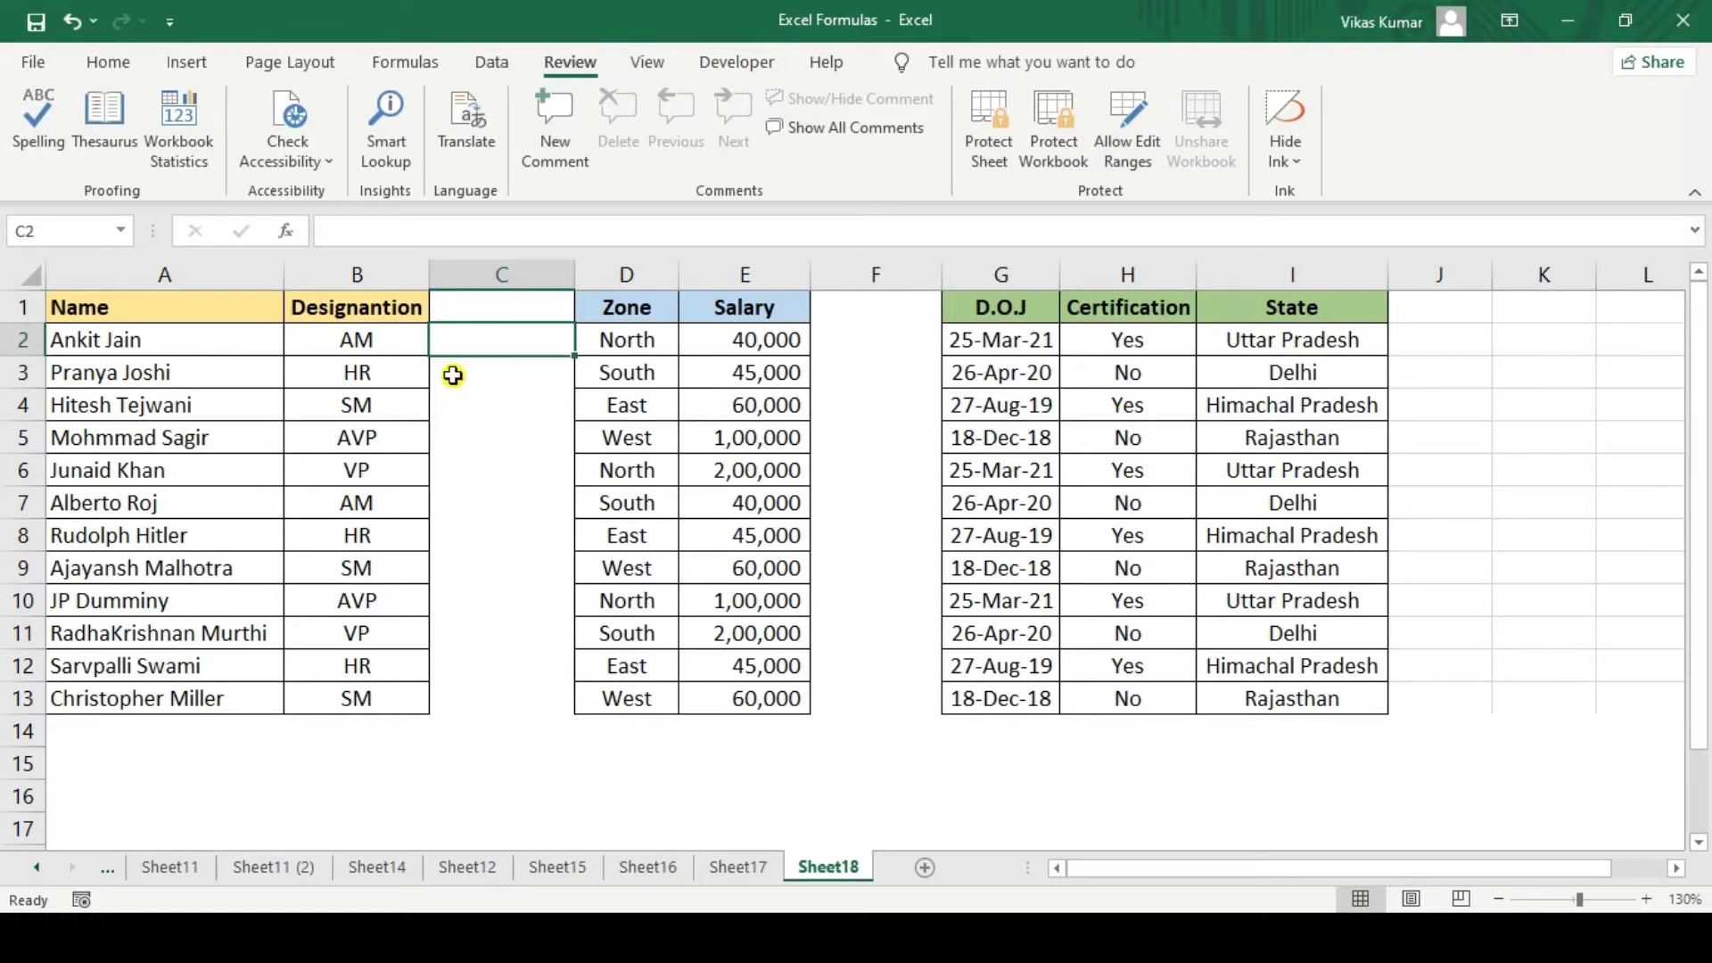
left_click(524, 394)
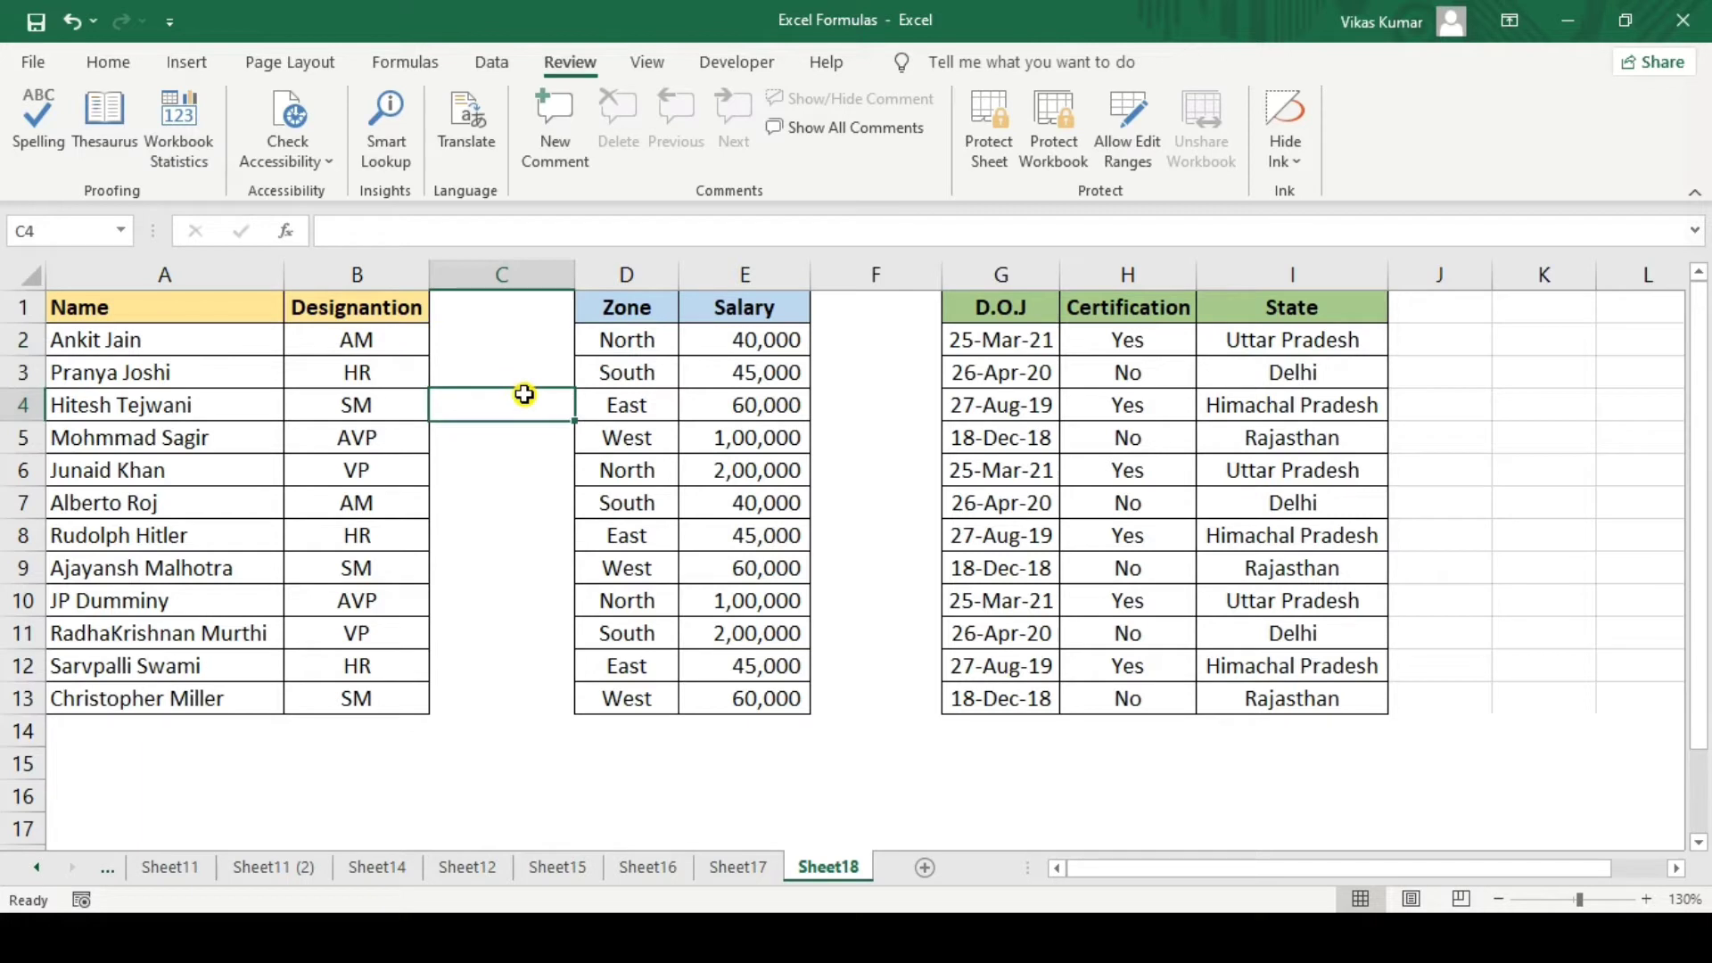
left_click(500, 362)
type("AFA")
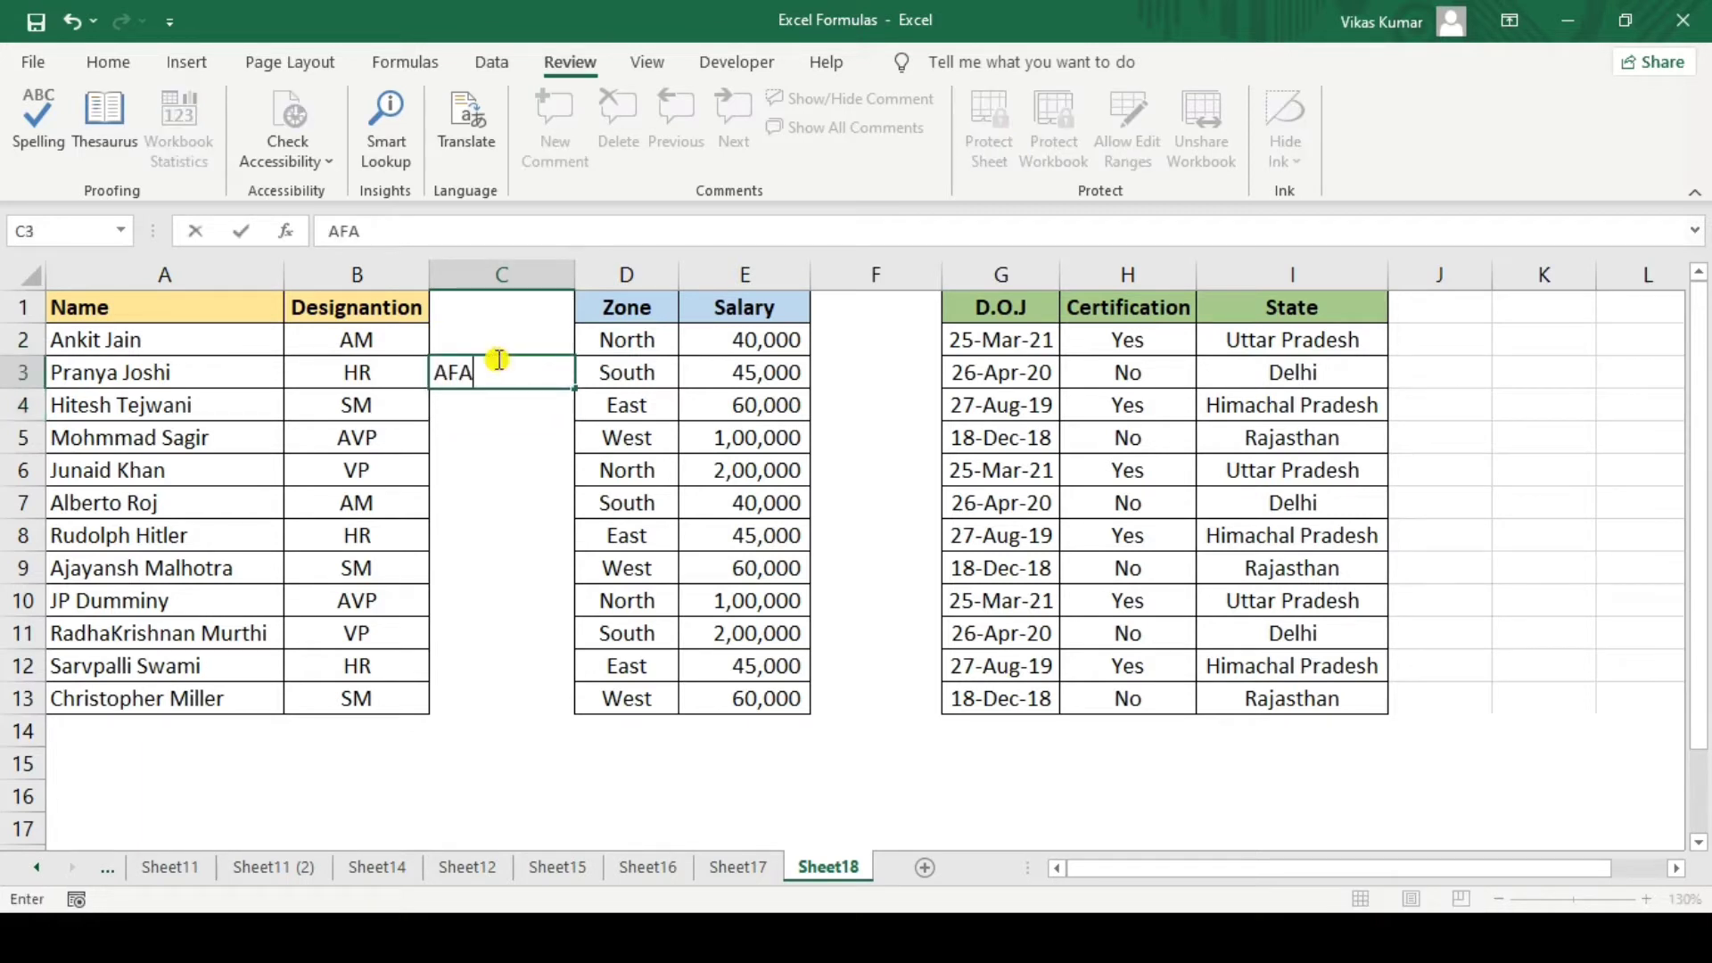
type("as")
key("Return")
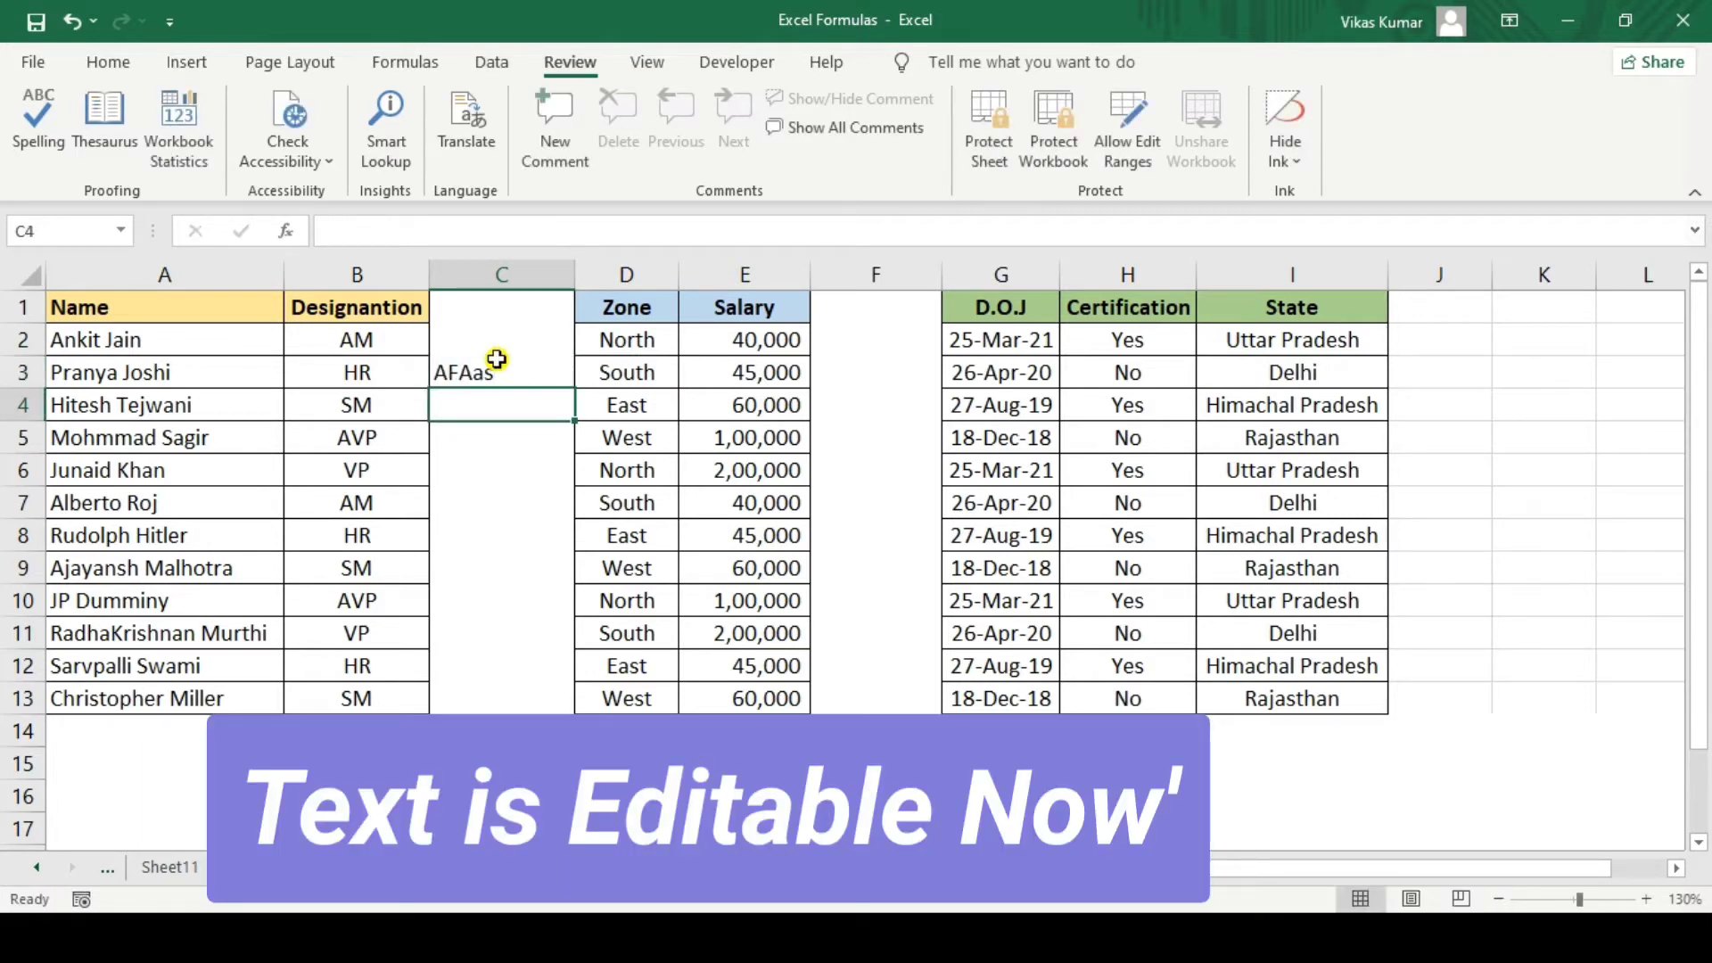
left_click(497, 359)
type("aasdg")
key("Return")
left_click(497, 360)
type("asgas")
key("Return")
left_click(497, 360)
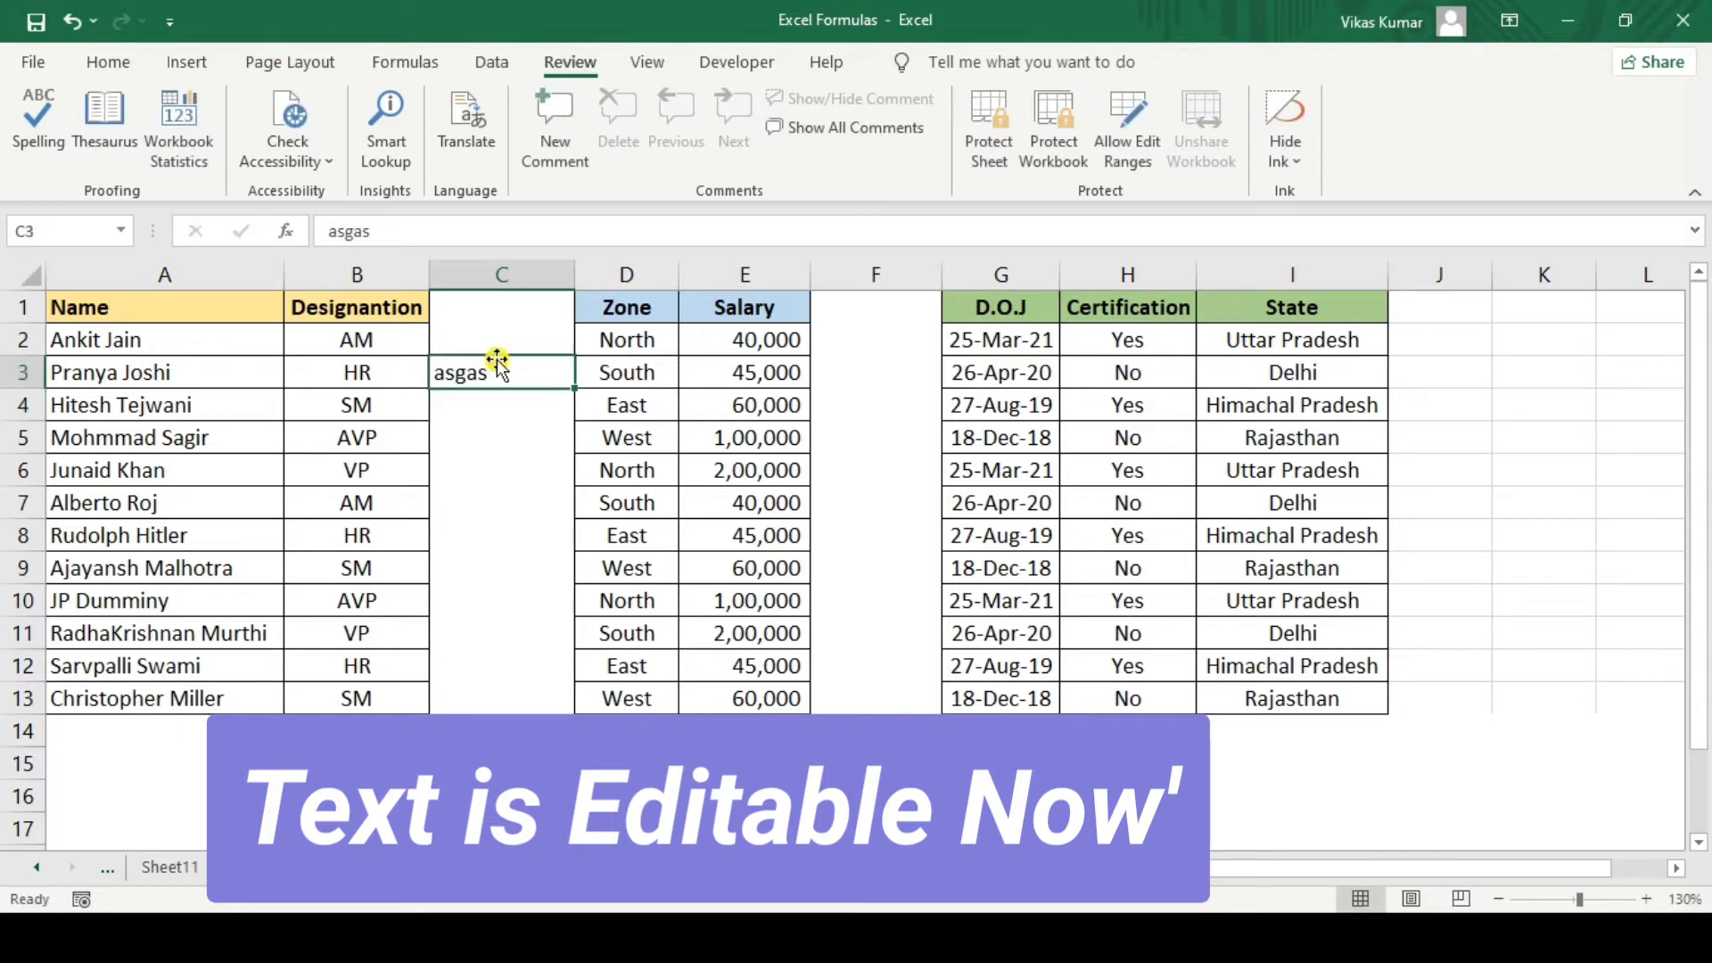
key("Delete")
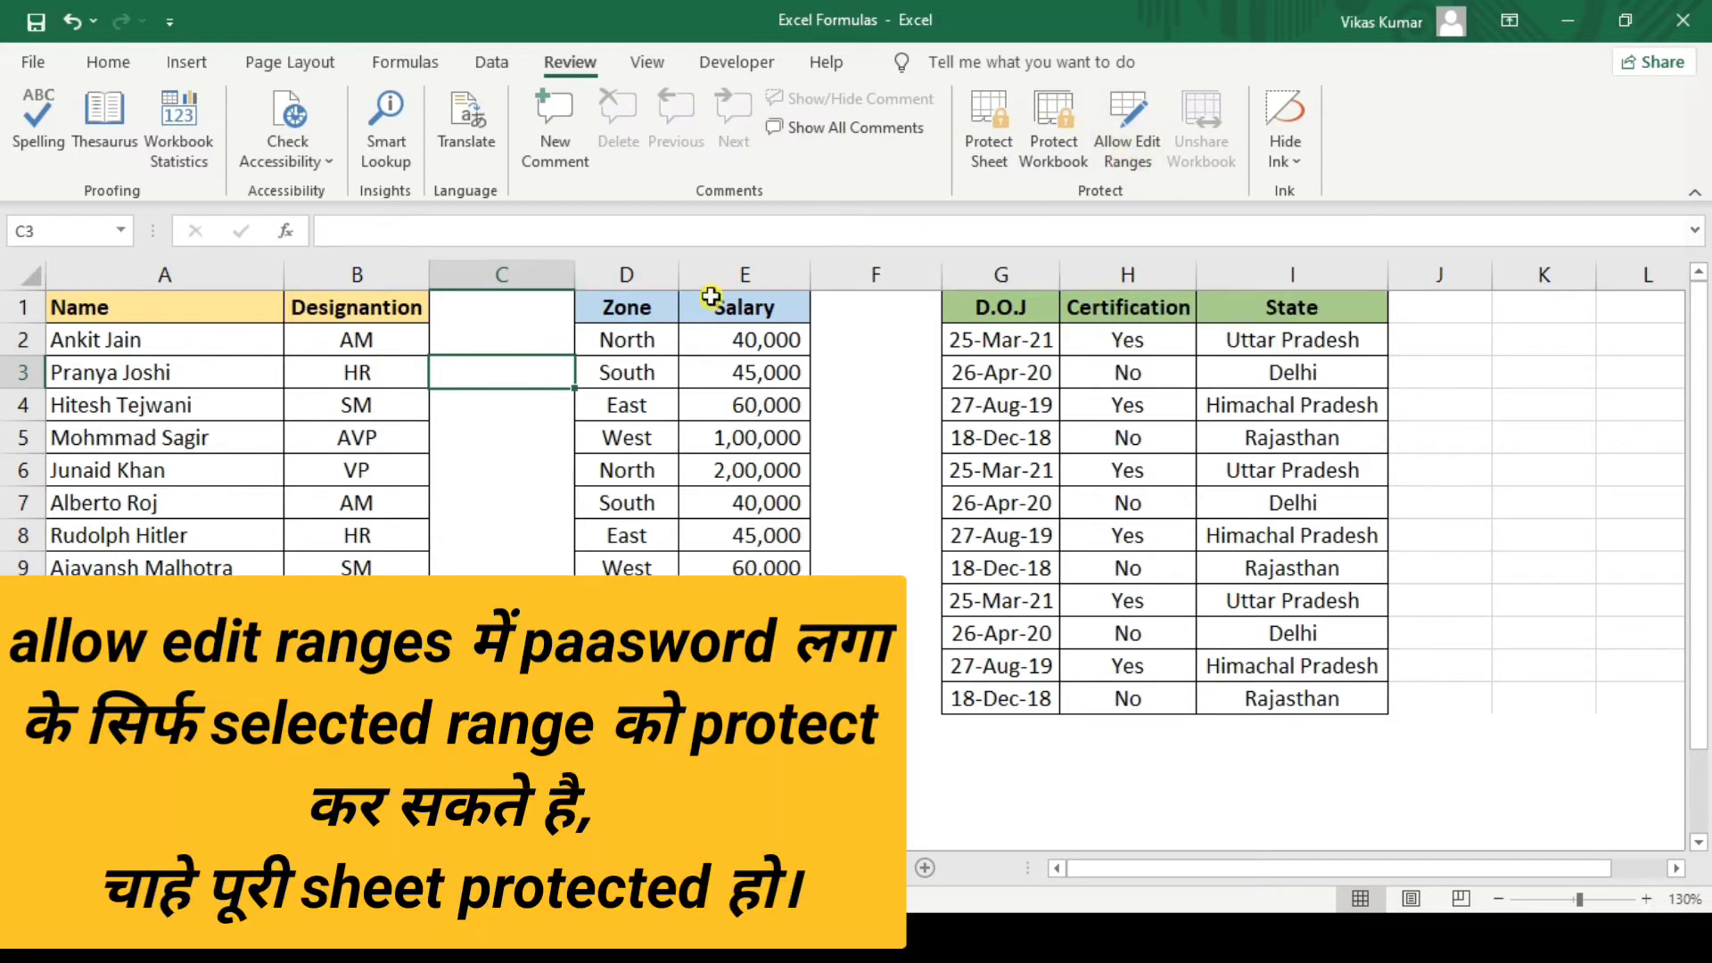
left_click(527, 392)
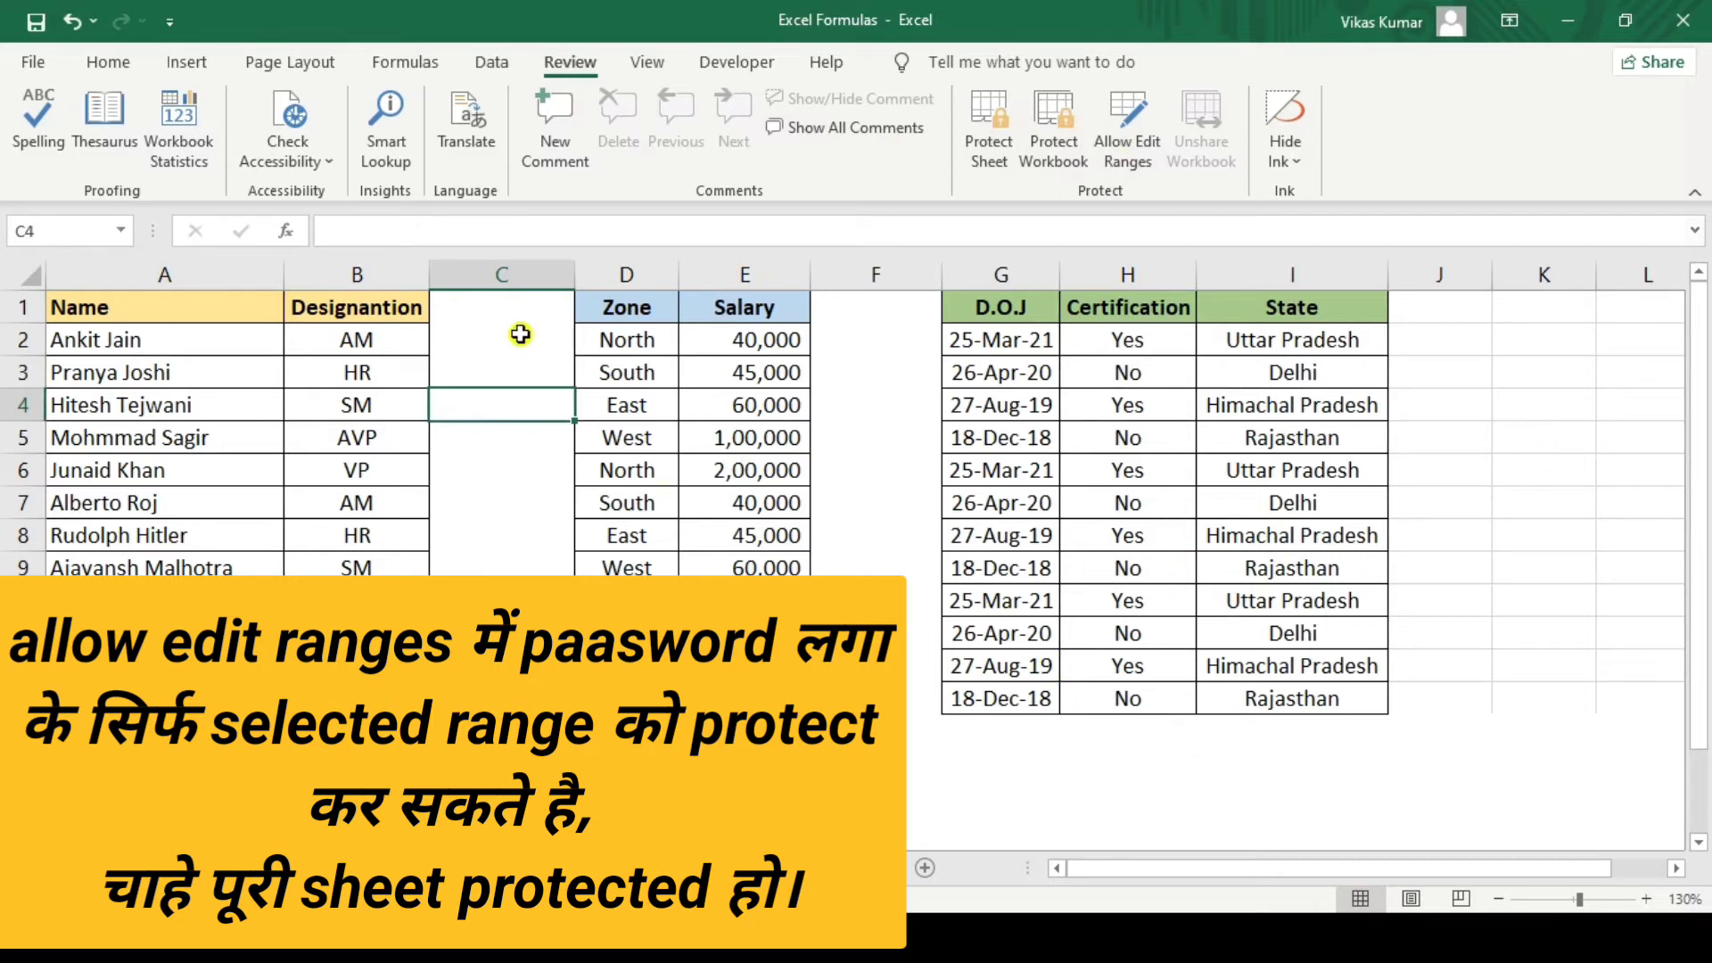
Try selections across the Zone column, the Name/Designation data and columns F through L.
left_click(495, 314)
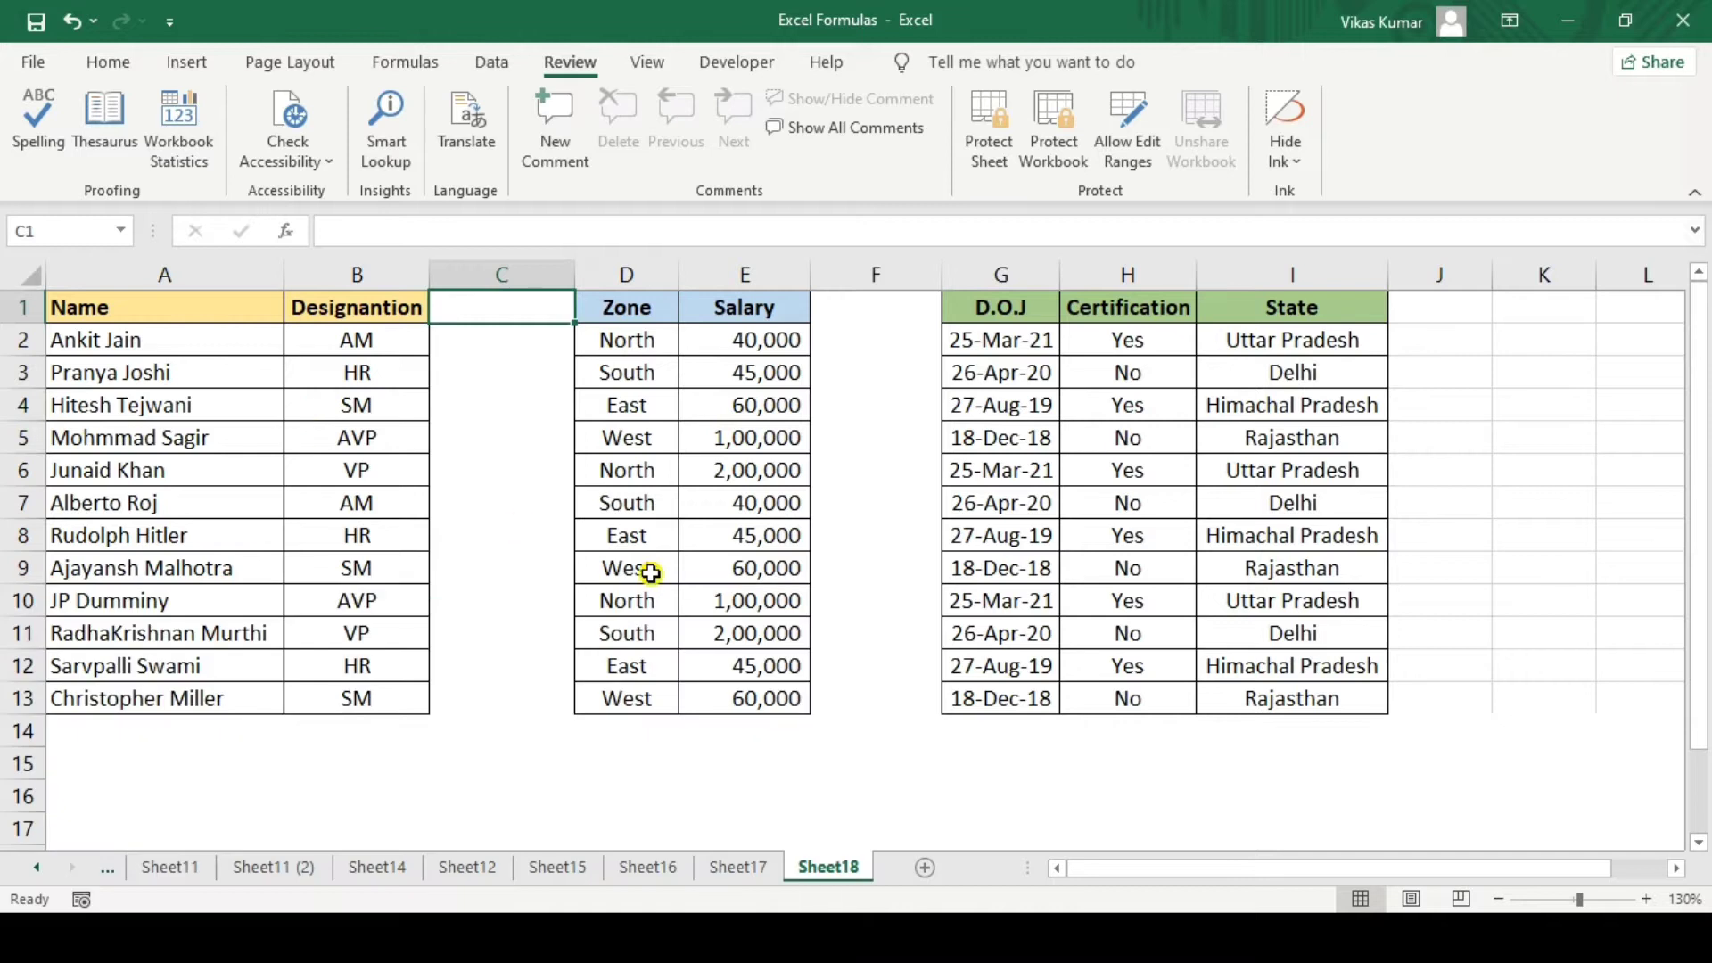
mouse_move(627, 307)
left_mouse_down()
mouse_move(627, 665)
mouse_move(744, 665)
left_mouse_up()
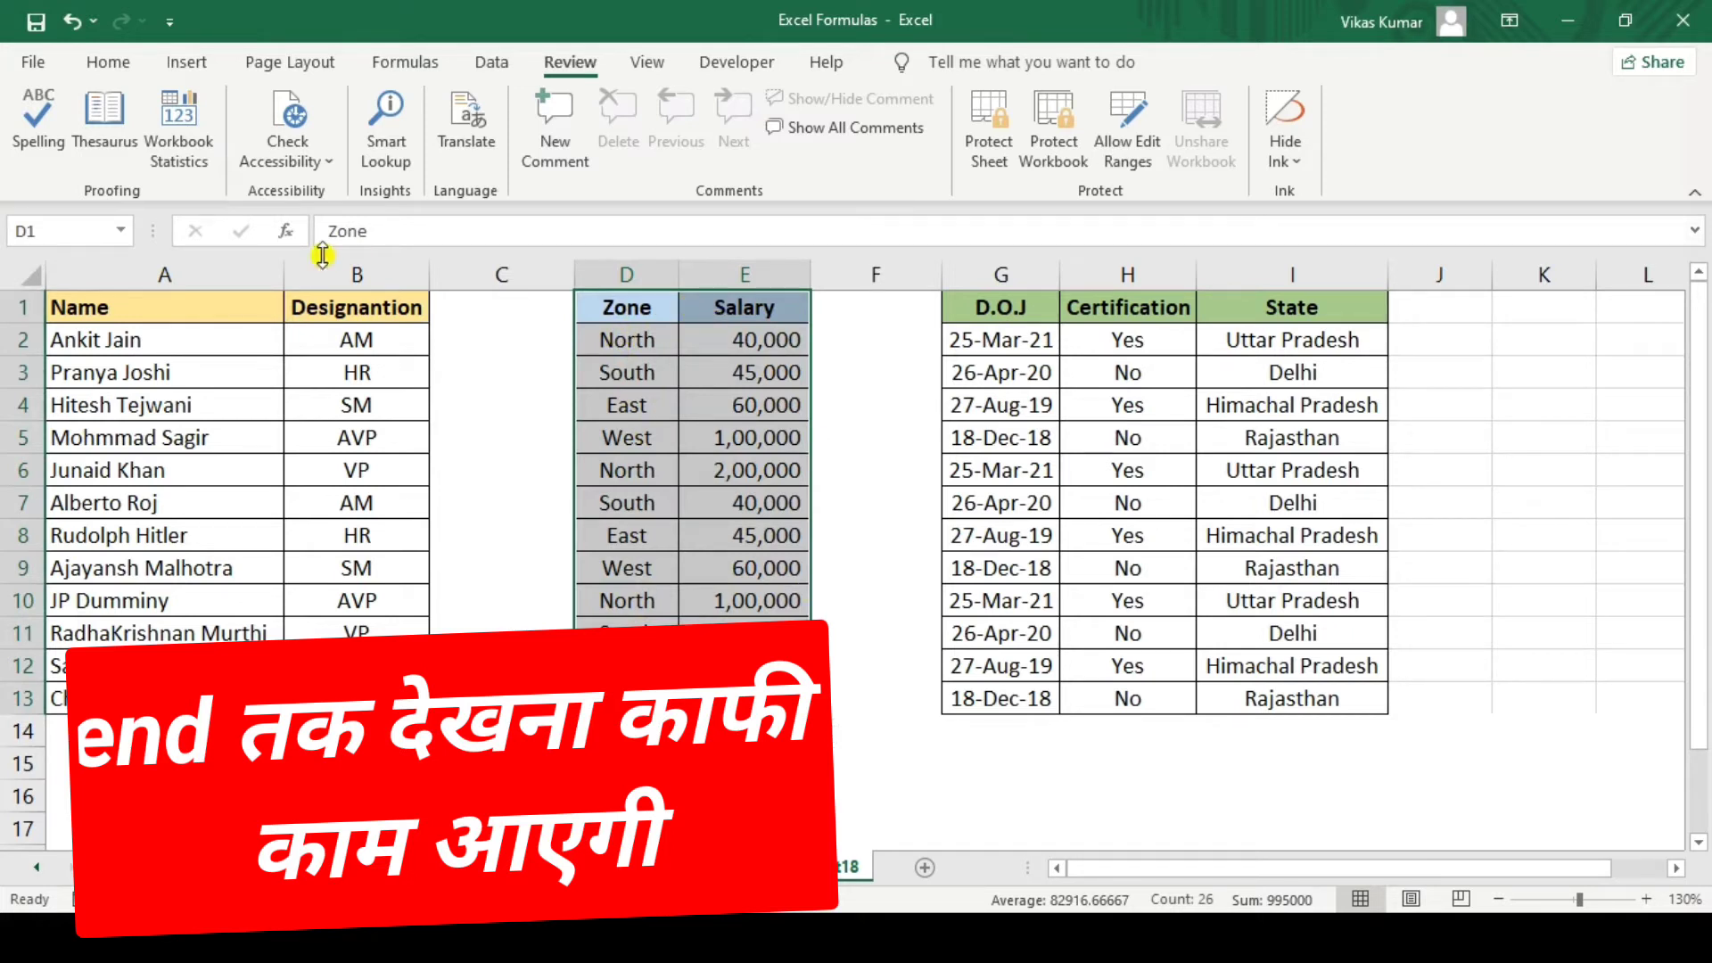
left_click_drag(156, 307, 356, 665)
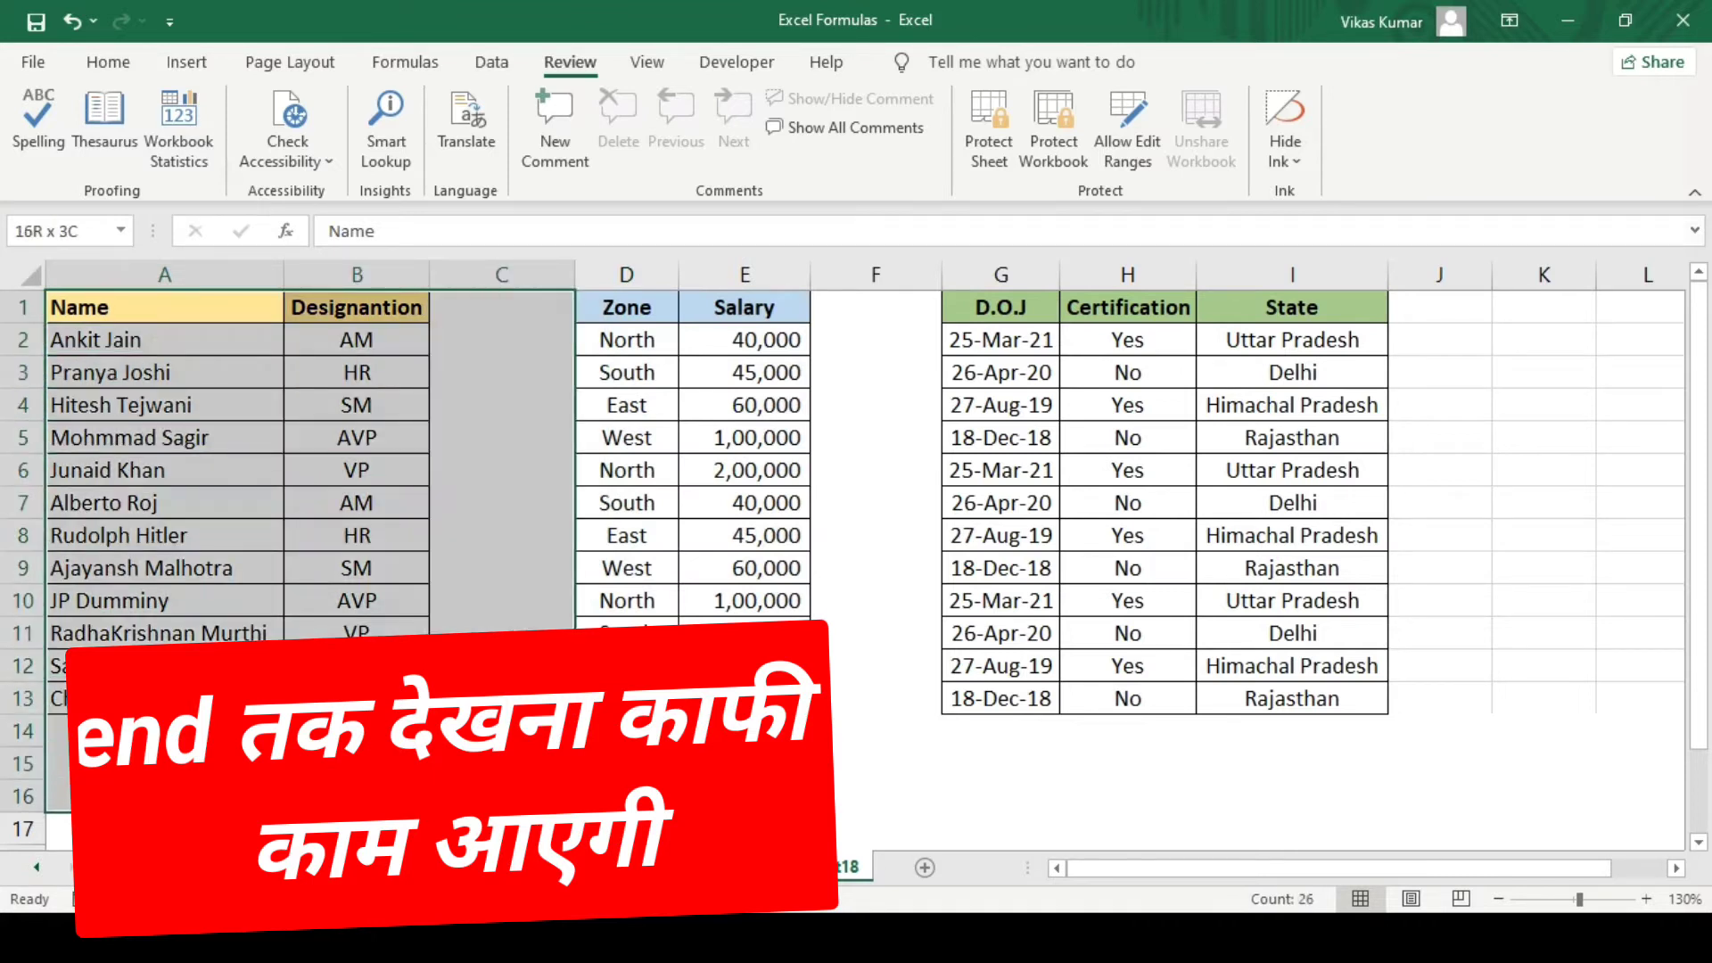
left_click(852, 353)
key("ctrl+space")
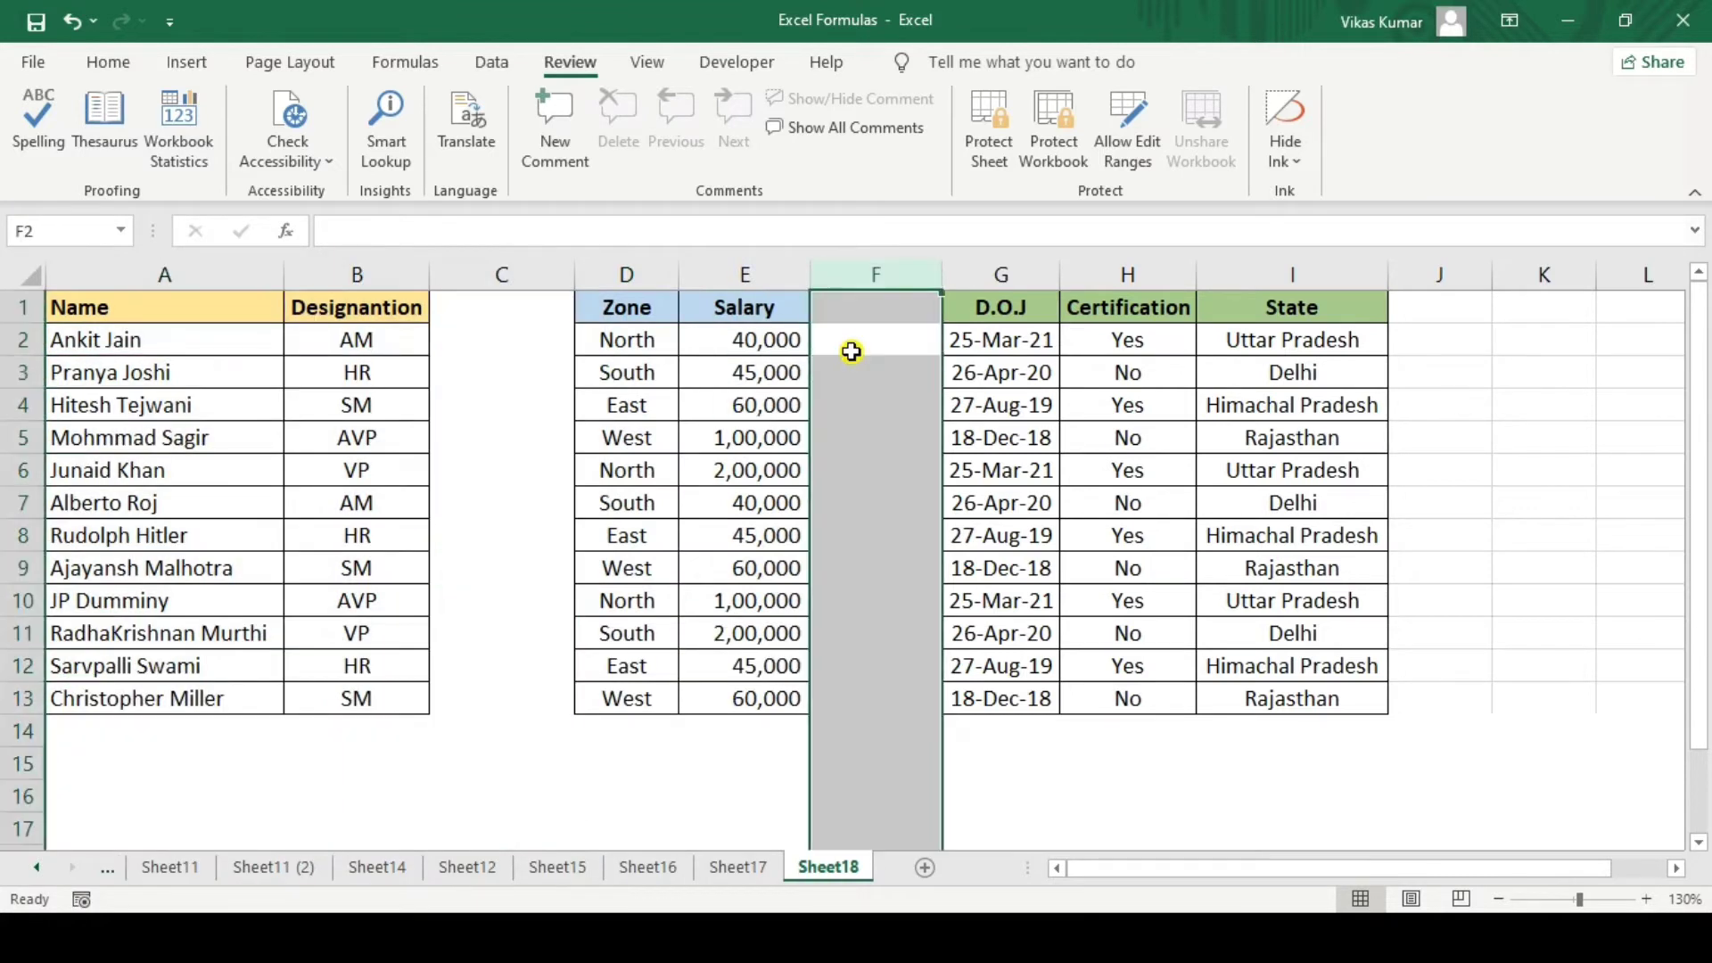
key("shift+Right")
key("shift+Right")
key("shift+Right")
key("shift+Right")
key("shift+Right")
key("shift+Right")
left_click(385, 307)
key("Left")
key("Left")
key("Left")
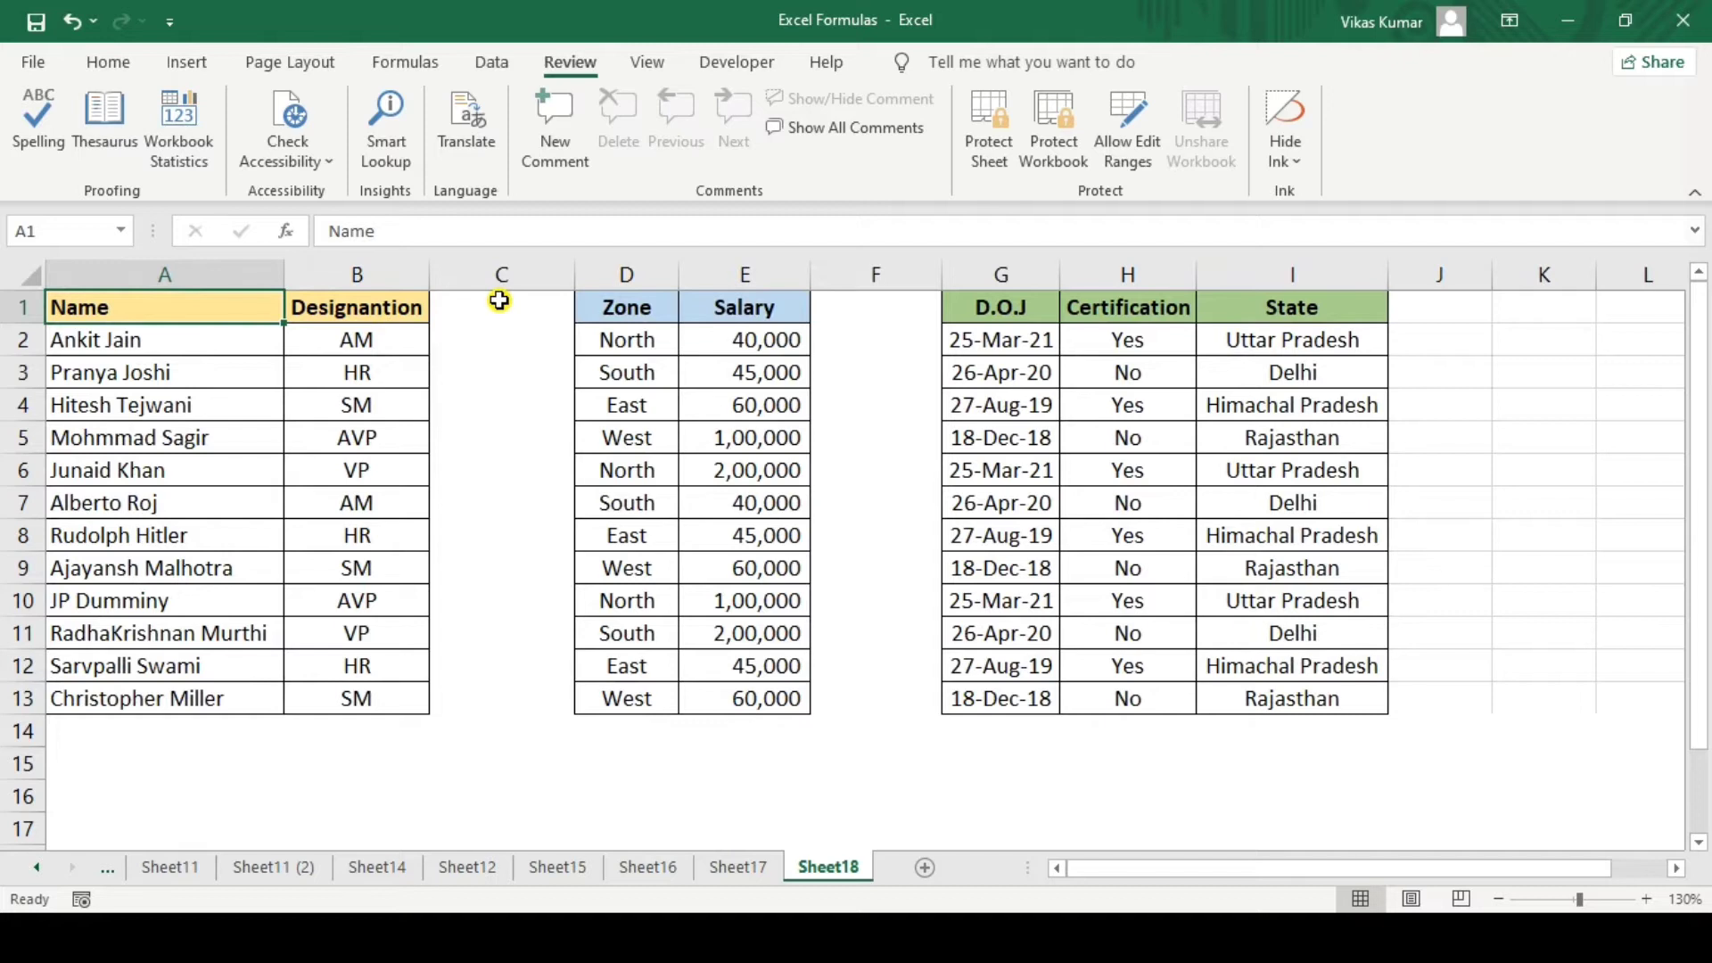
Select the Zone and Salary table D1:E13 and open Allow Users to Edit Ranges.
left_click_drag(610, 312, 731, 680)
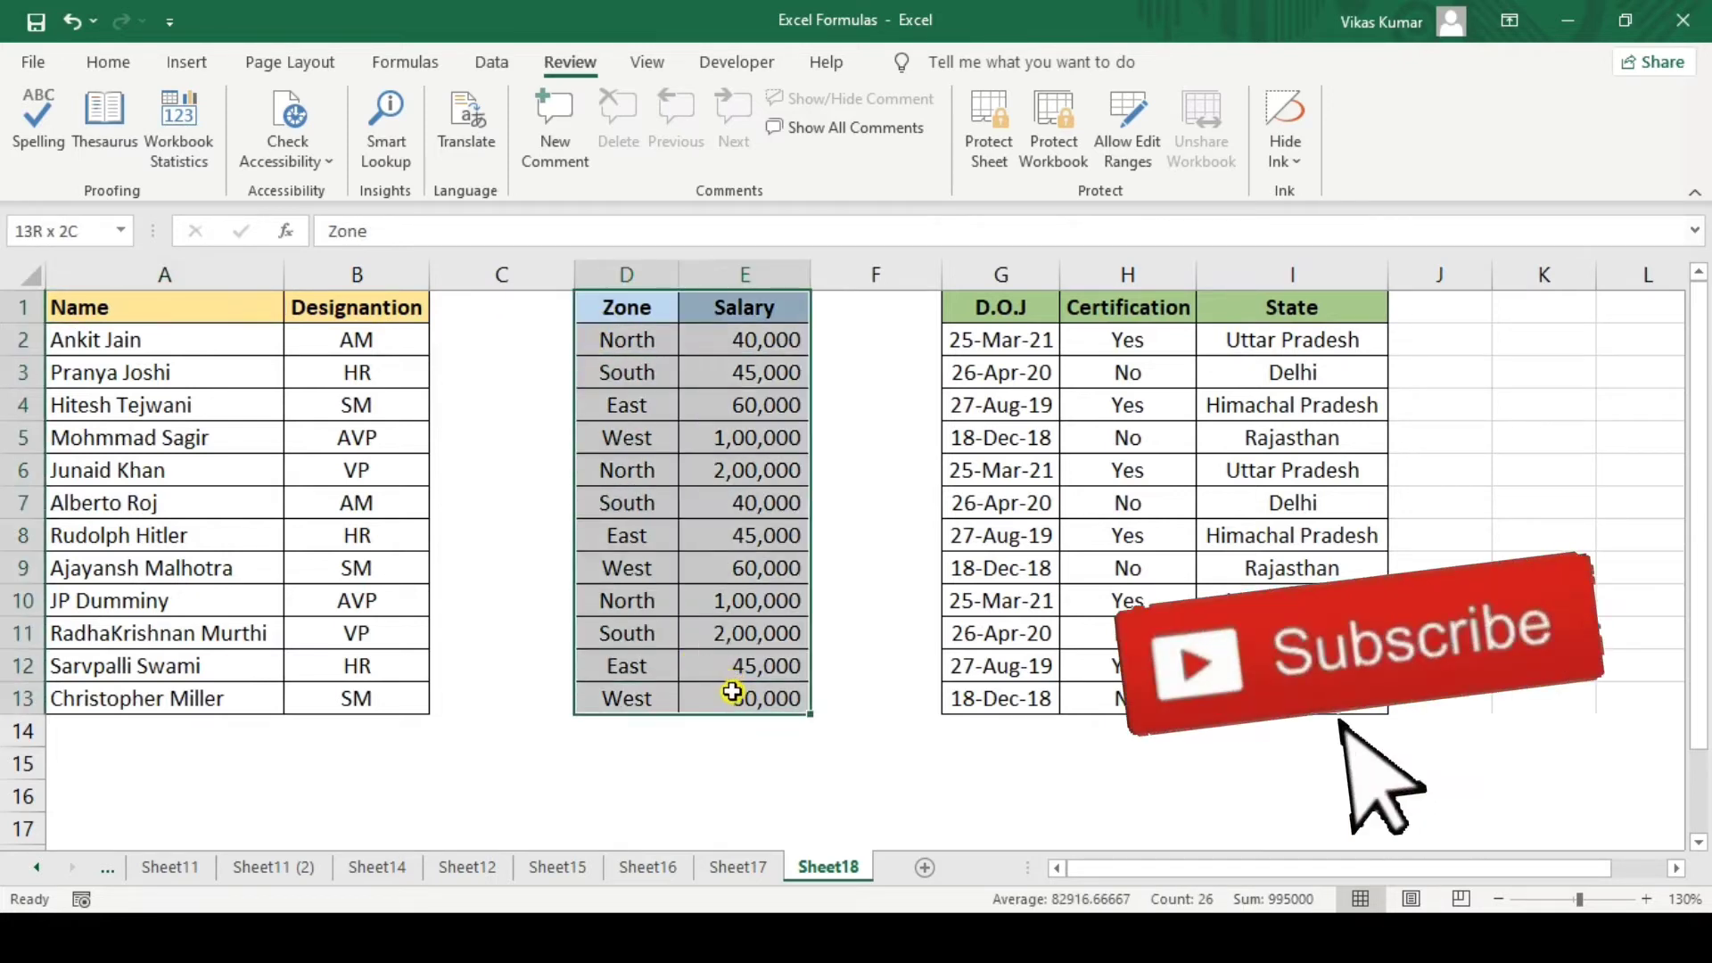
left_click(521, 492)
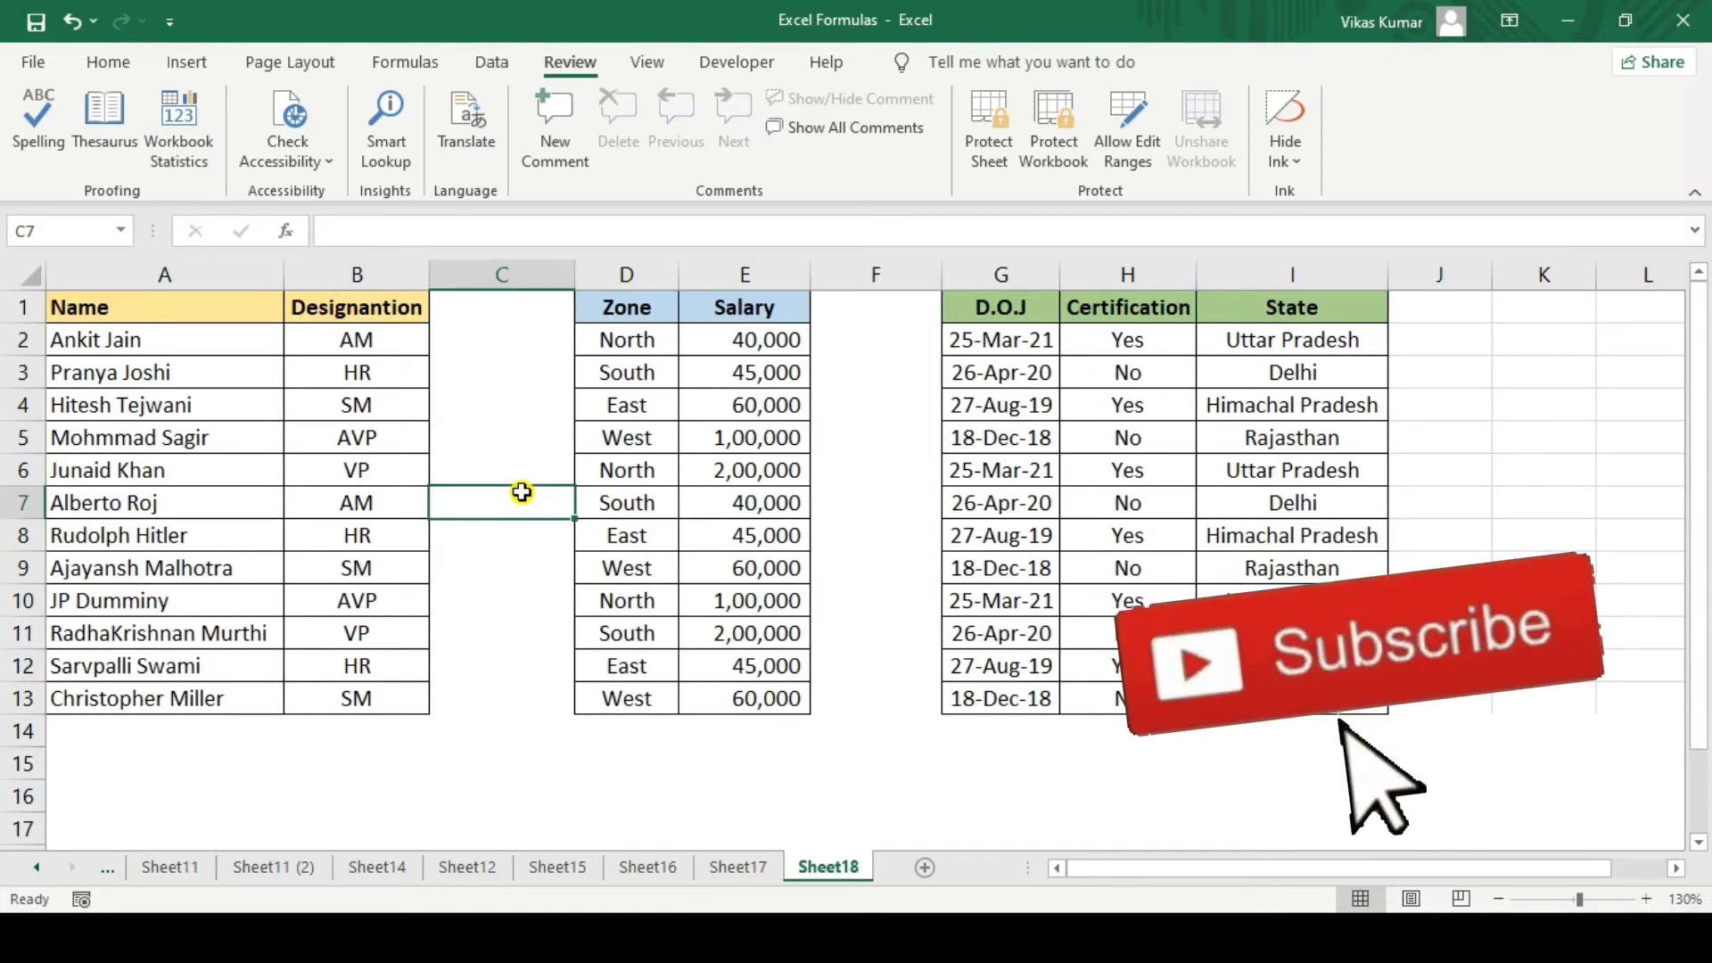
left_click(633, 311)
left_click_drag(632, 312, 659, 685)
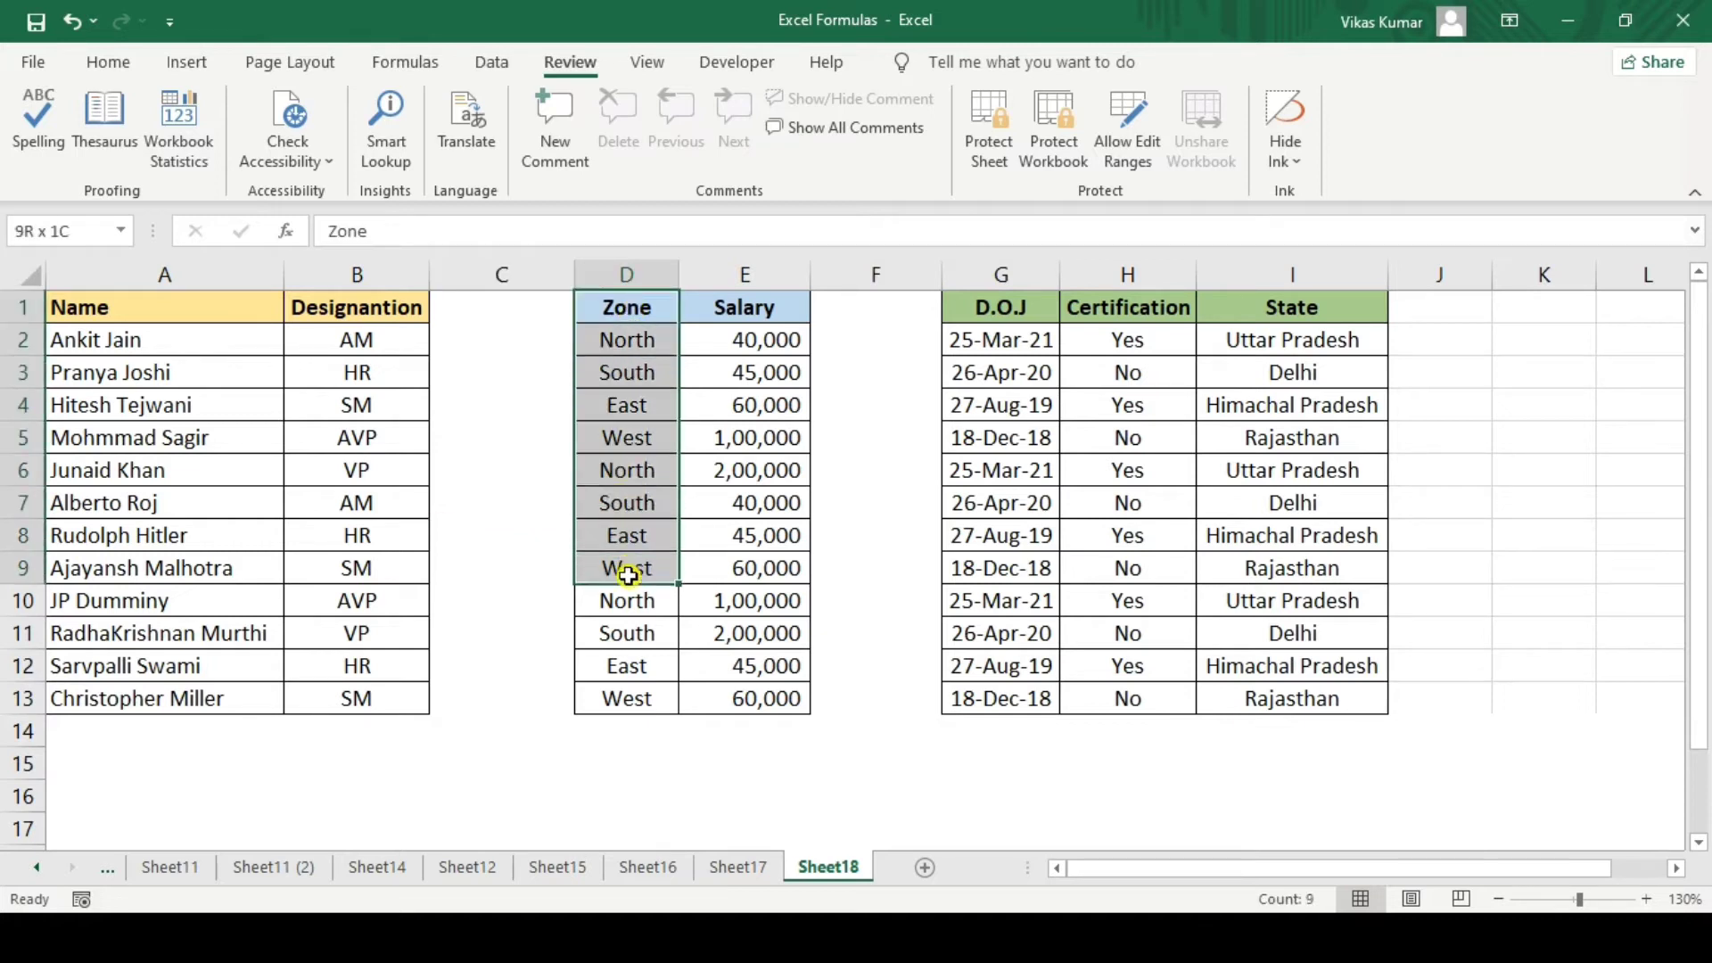
left_click_drag(659, 685, 704, 692)
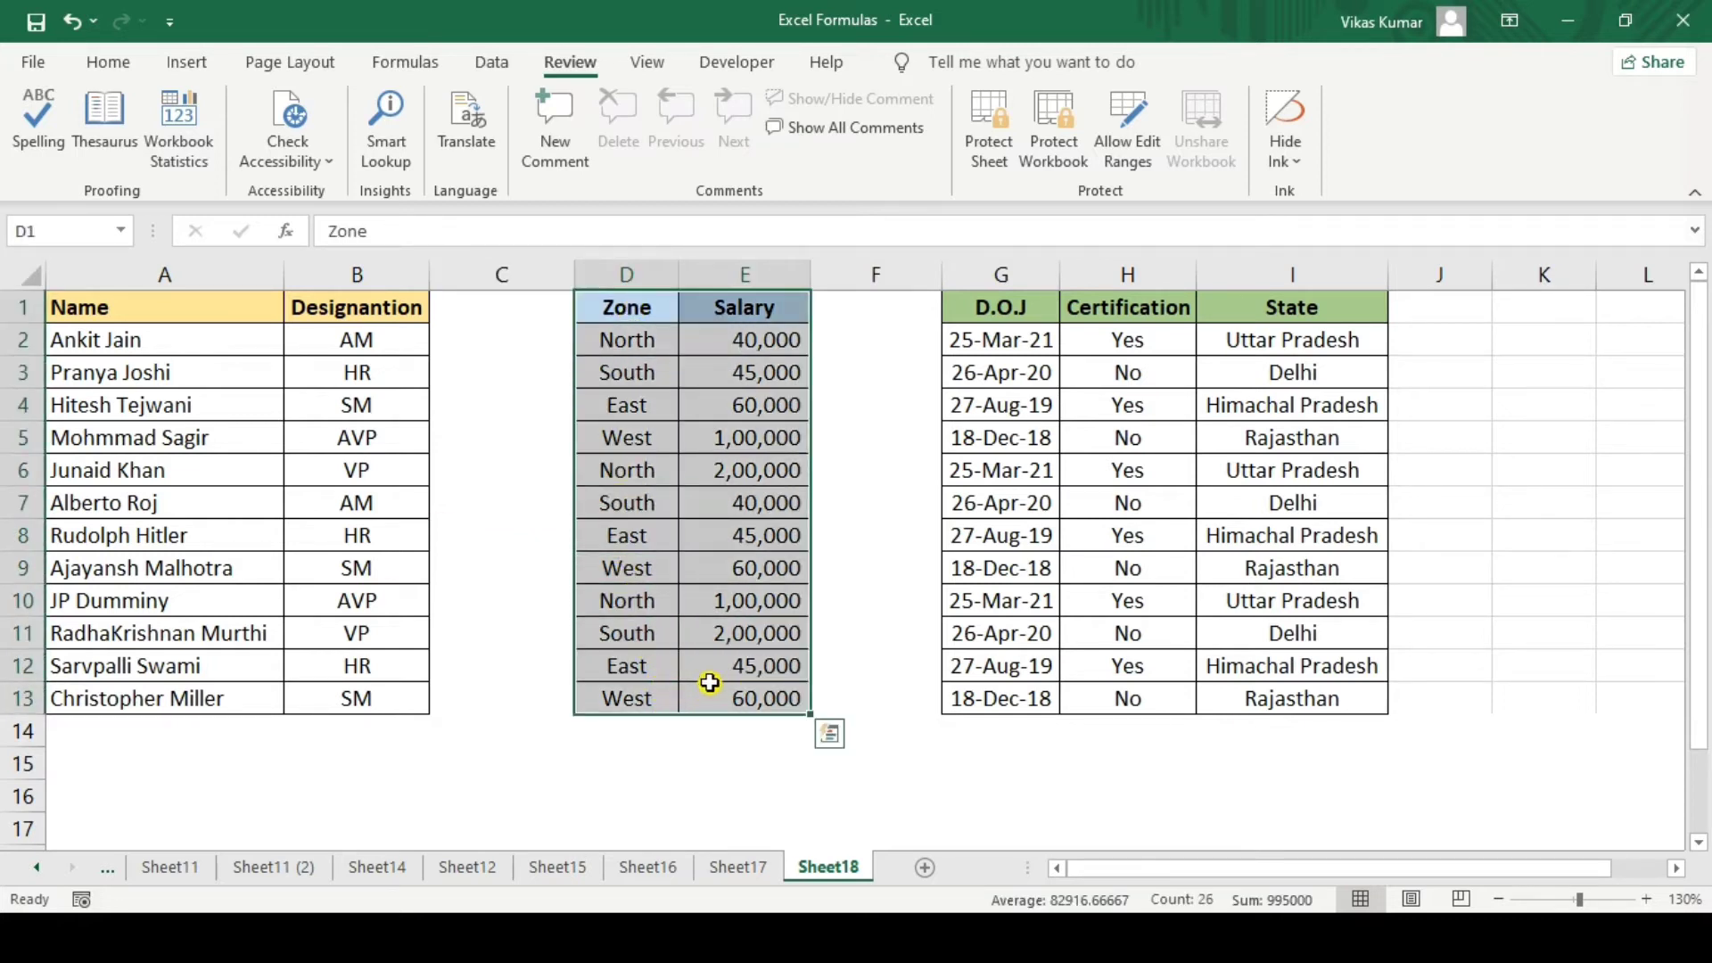
left_click(1114, 143)
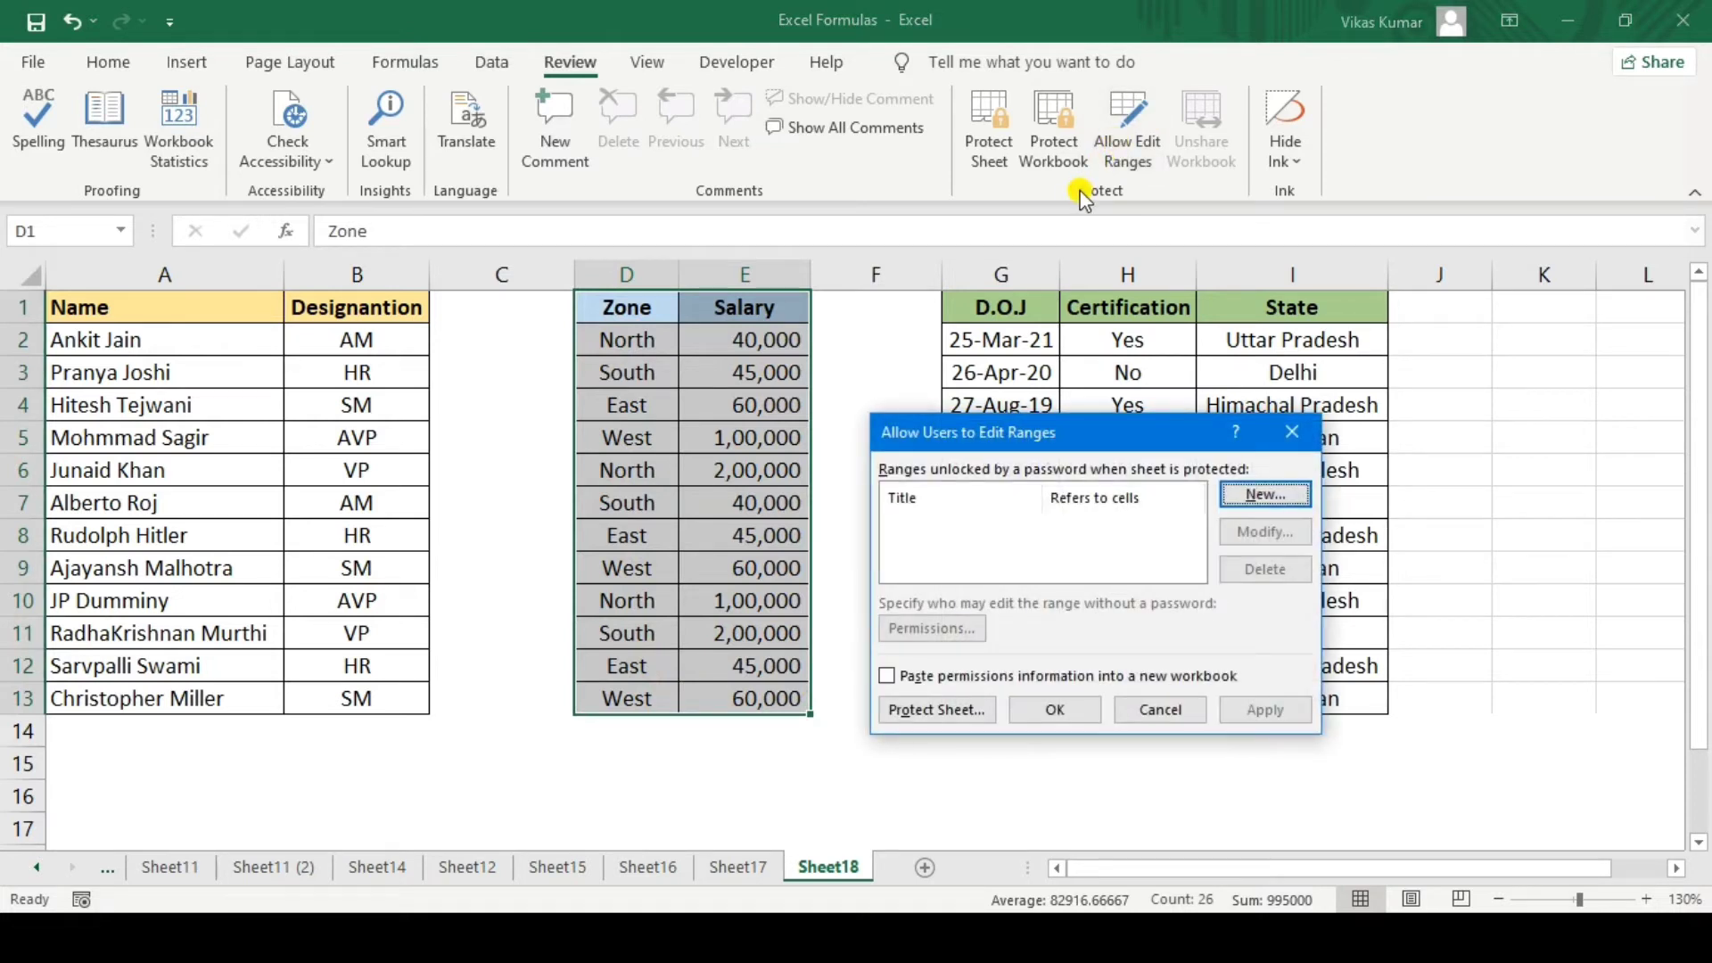
Create a new editable range whose cells refer to D1:E13.
left_click_drag(1050, 423, 1137, 343)
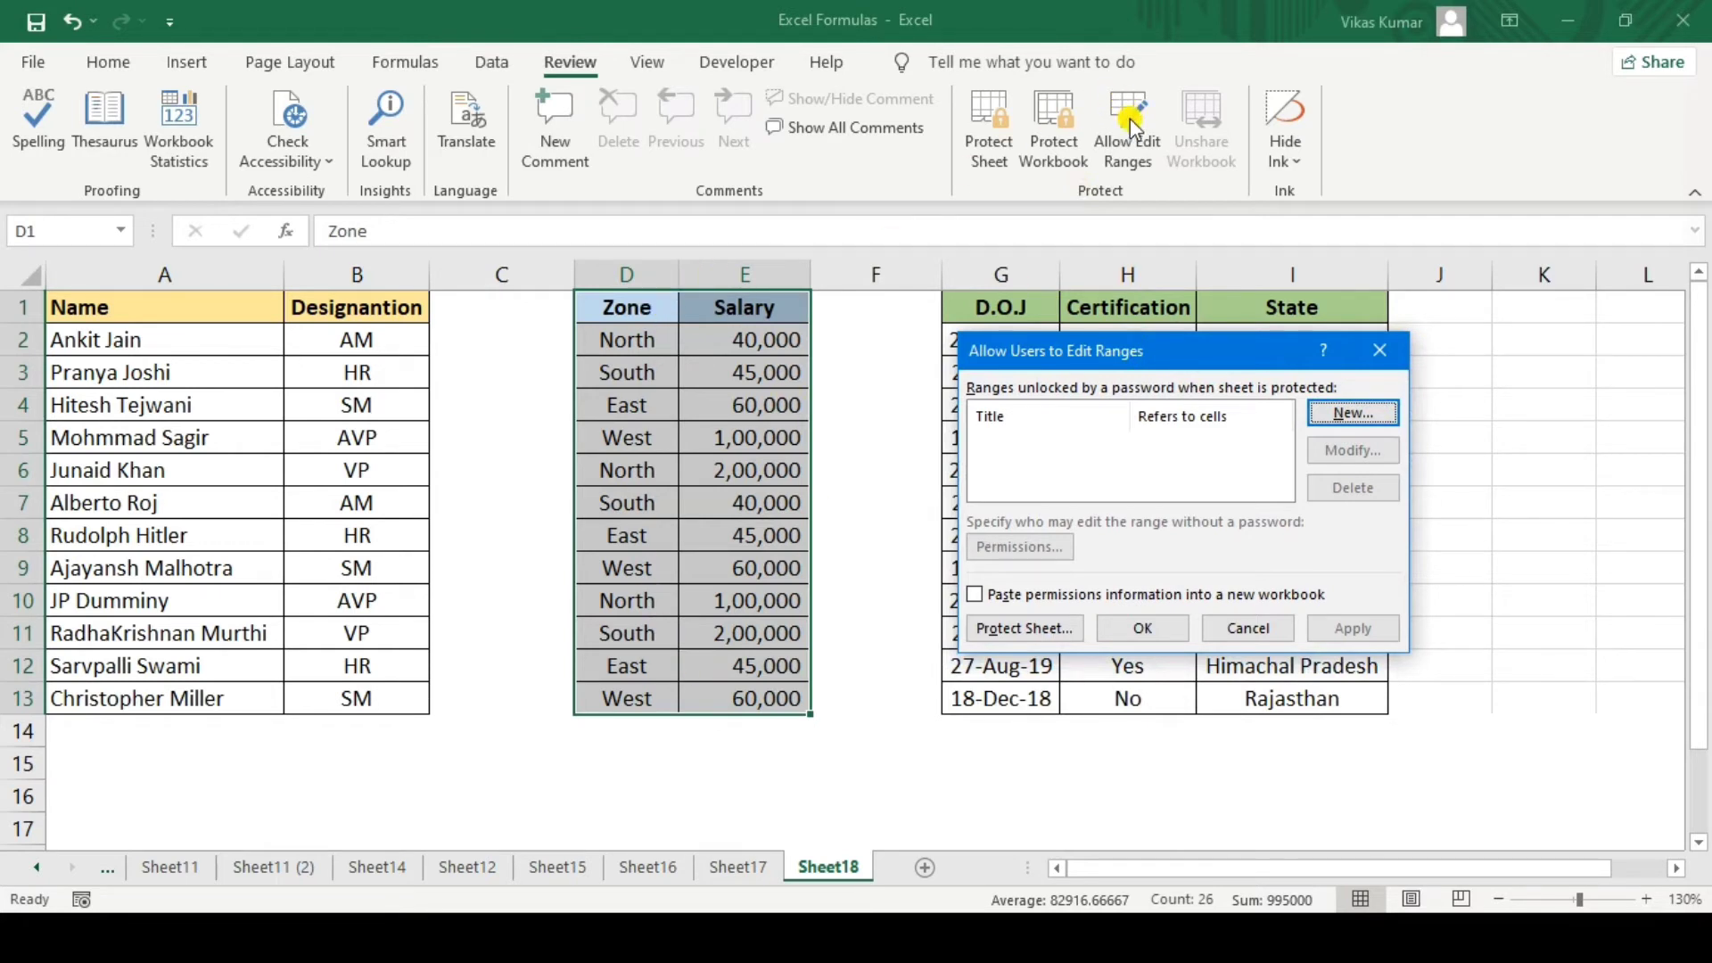
left_click(1340, 414)
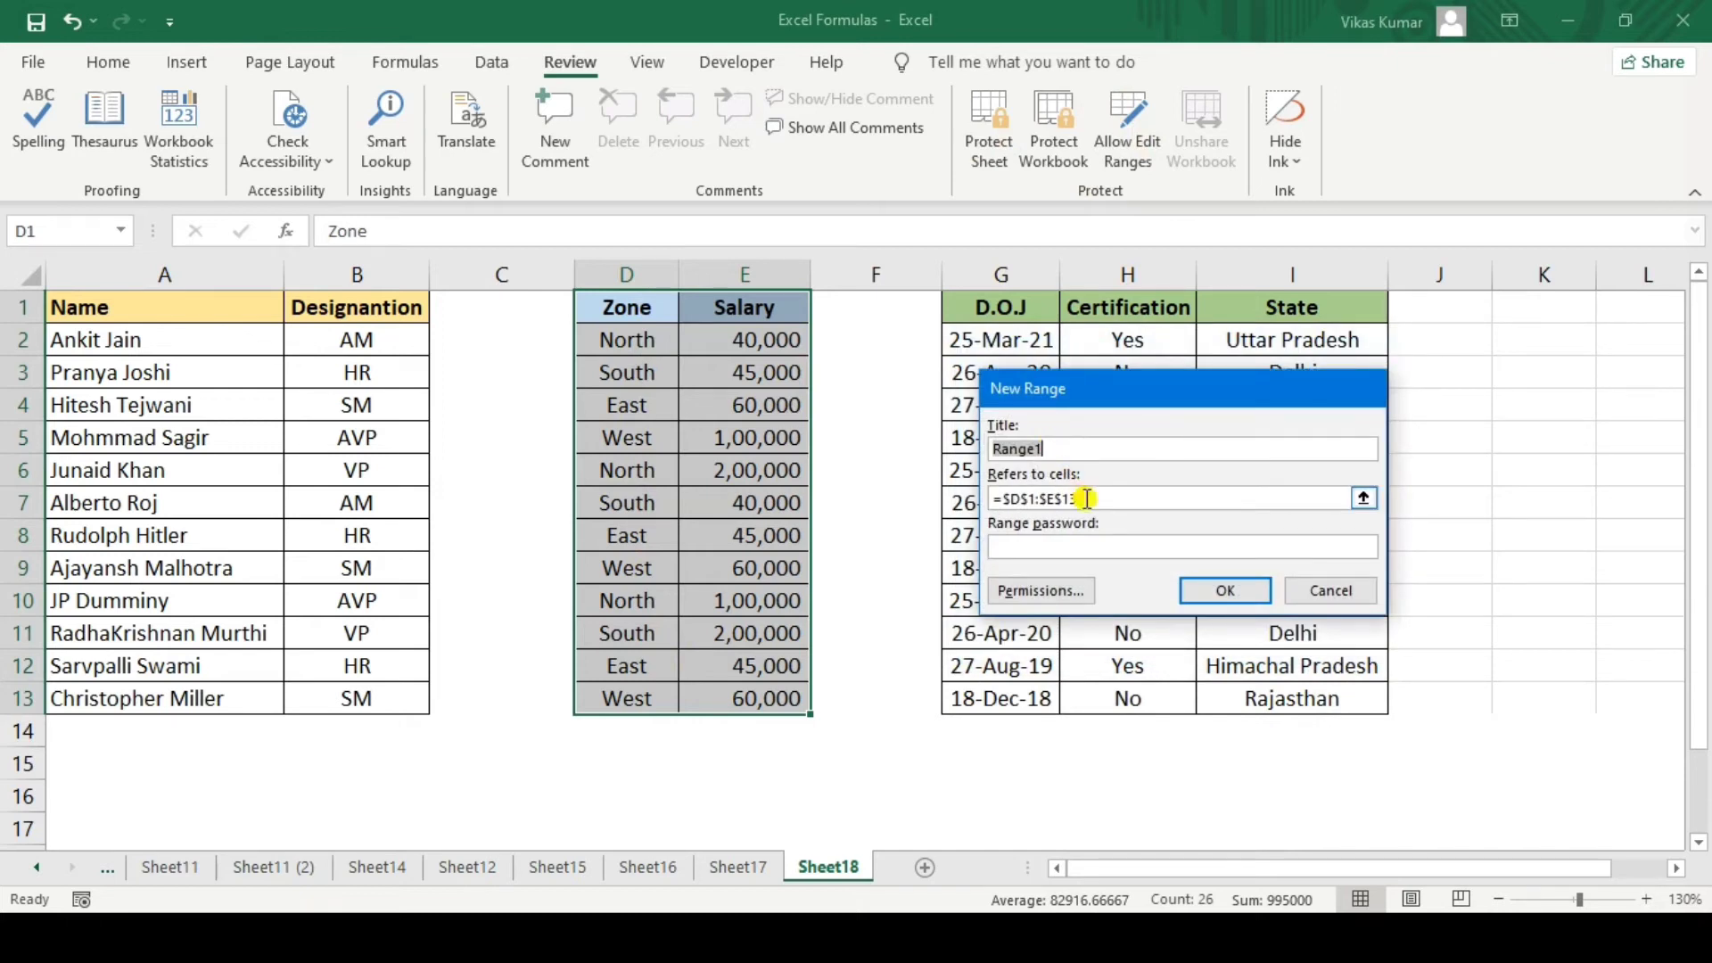
left_click_drag(1085, 496, 906, 500)
key("BackSpace")
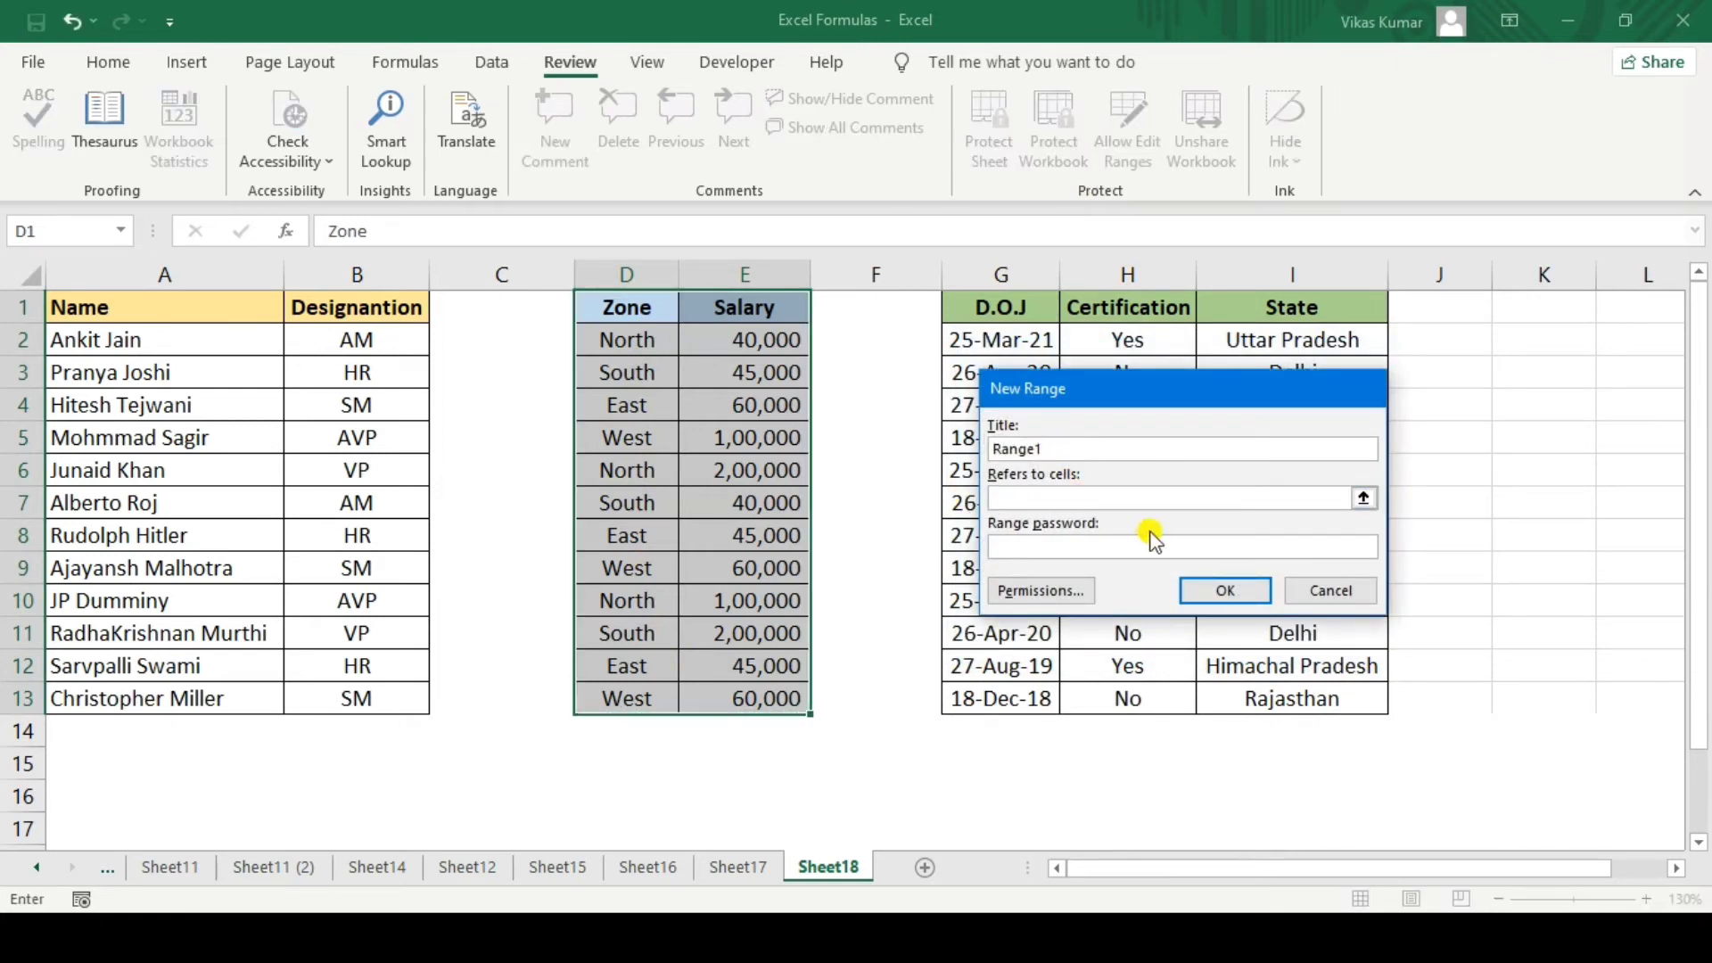
left_click(629, 309)
left_click_drag(628, 309, 767, 688)
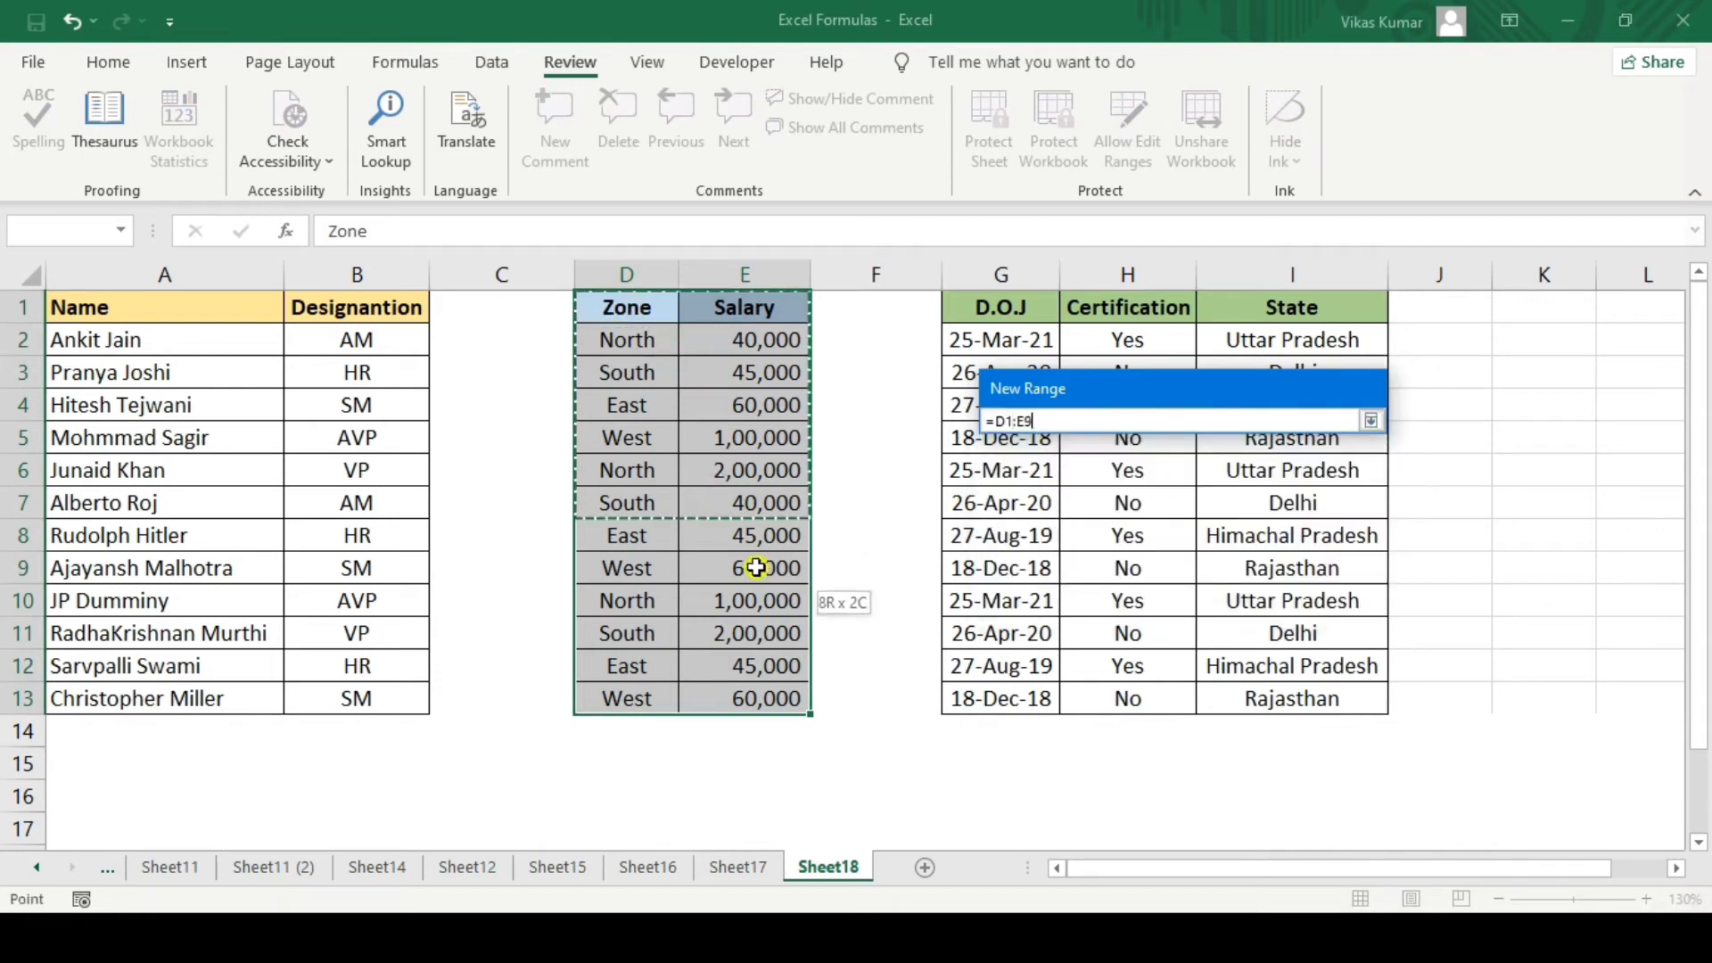
Give Range1 a password, confirm it, and apply the permission.
left_click(1046, 547)
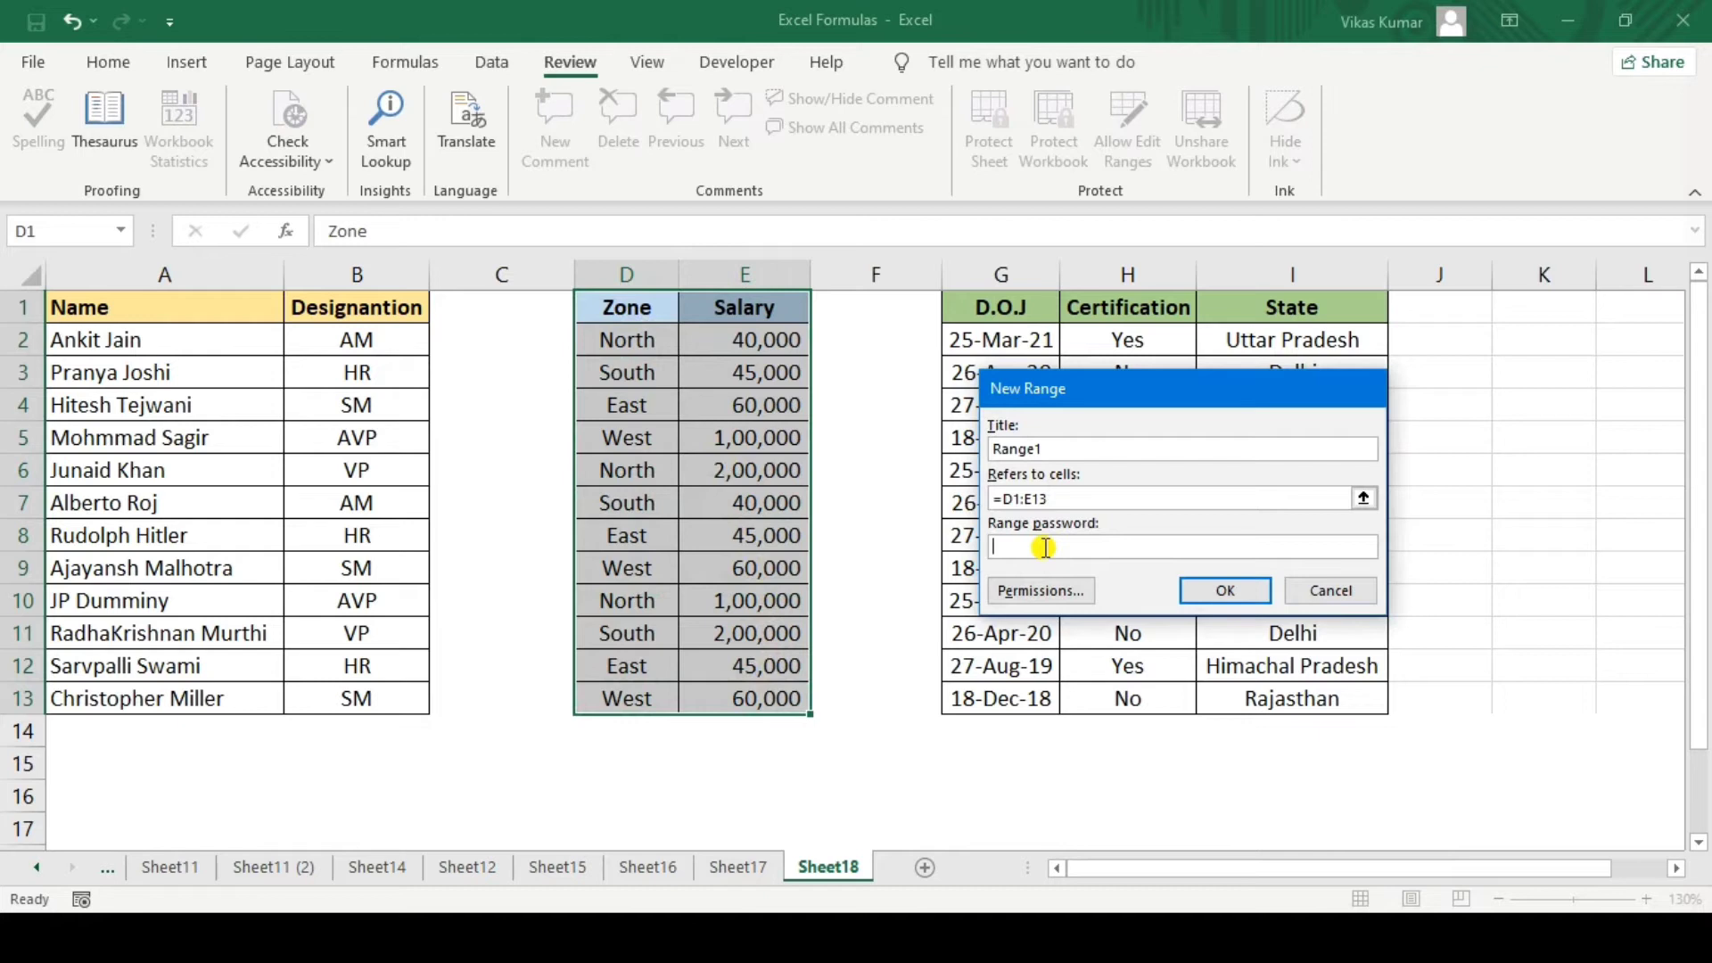
left_click(1204, 590)
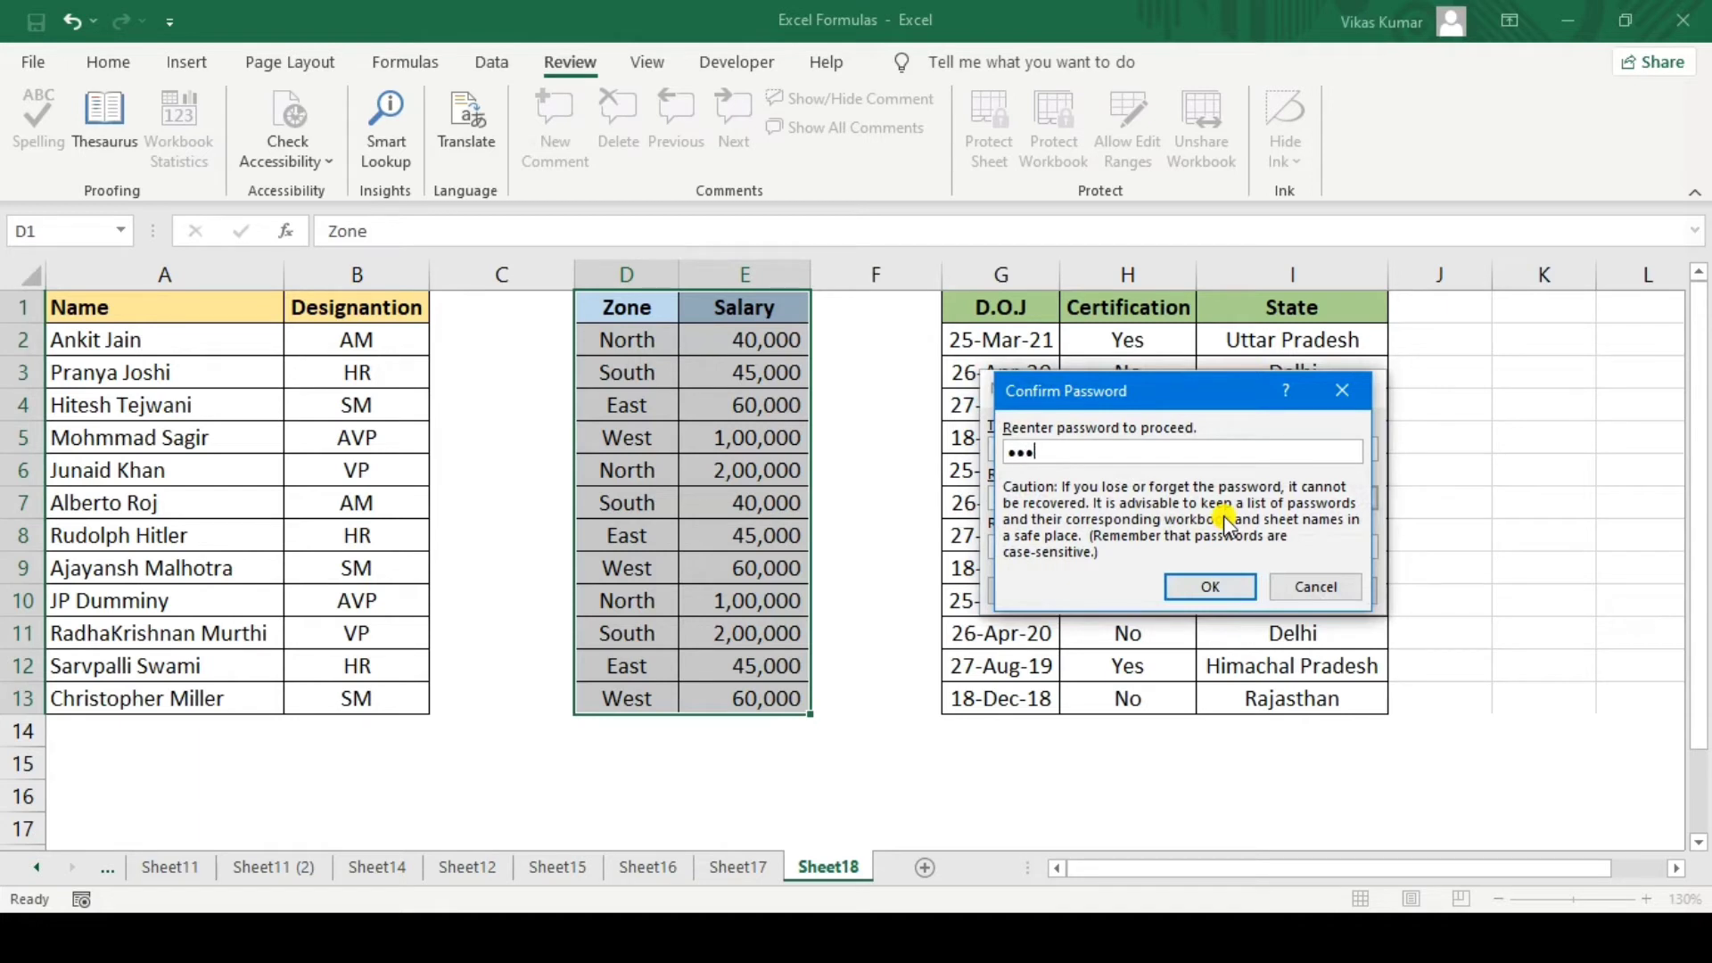
left_click(1193, 590)
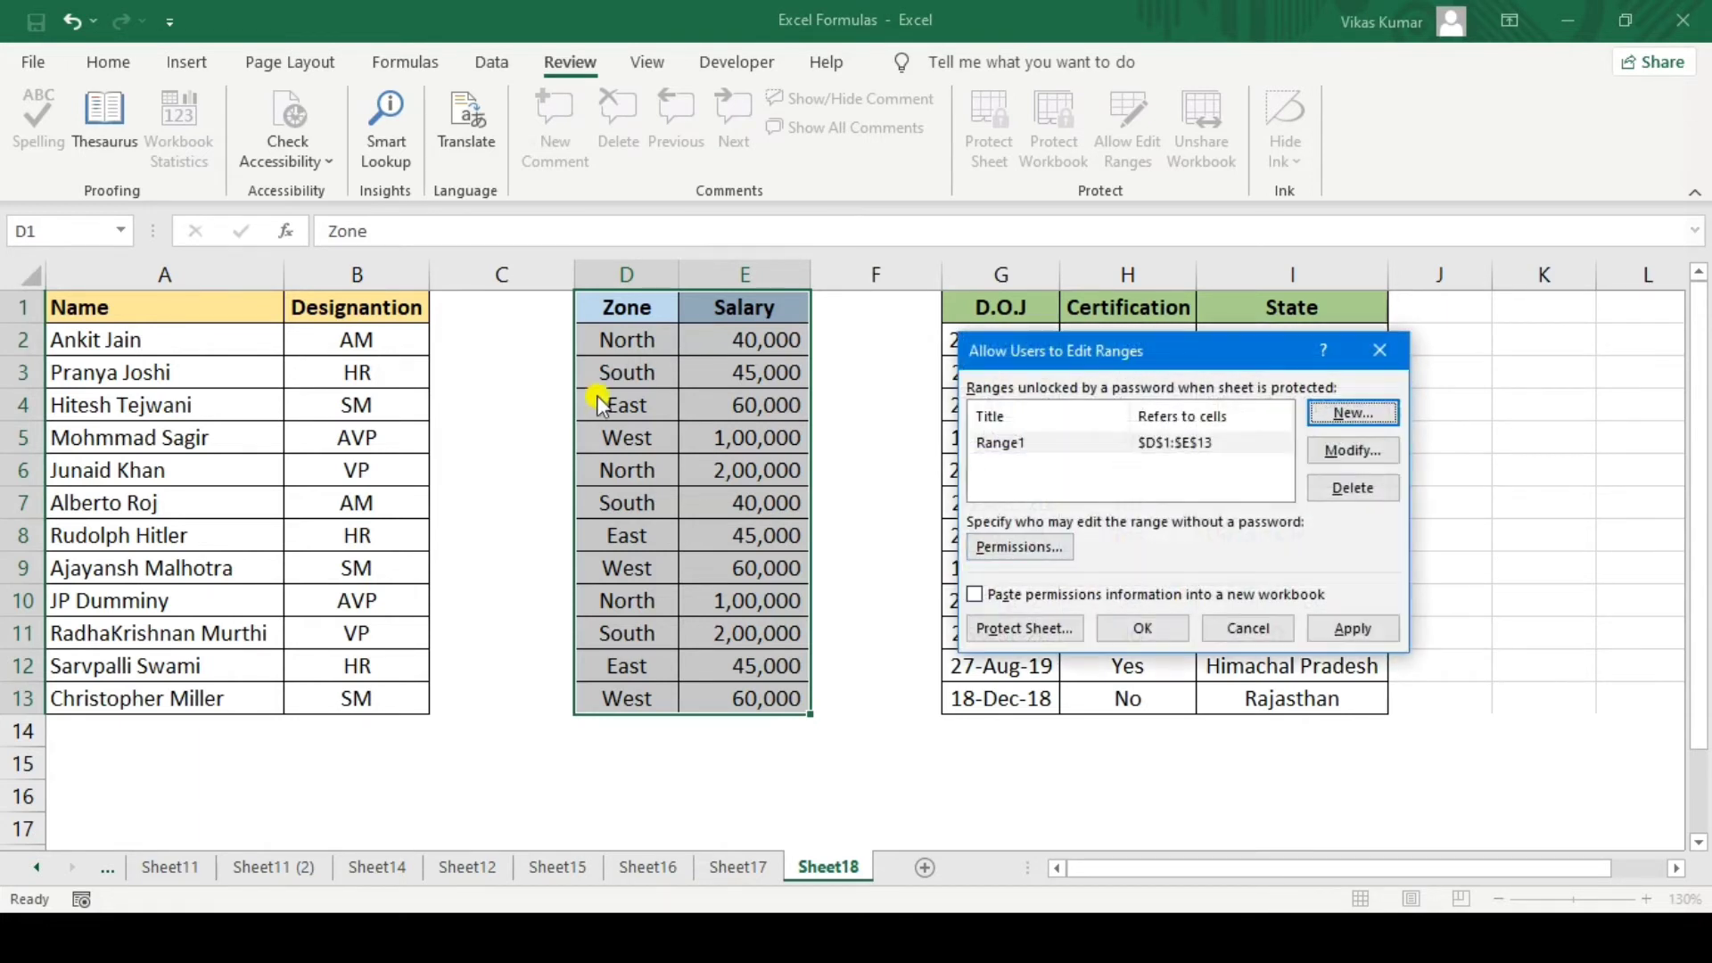
left_click(1338, 629)
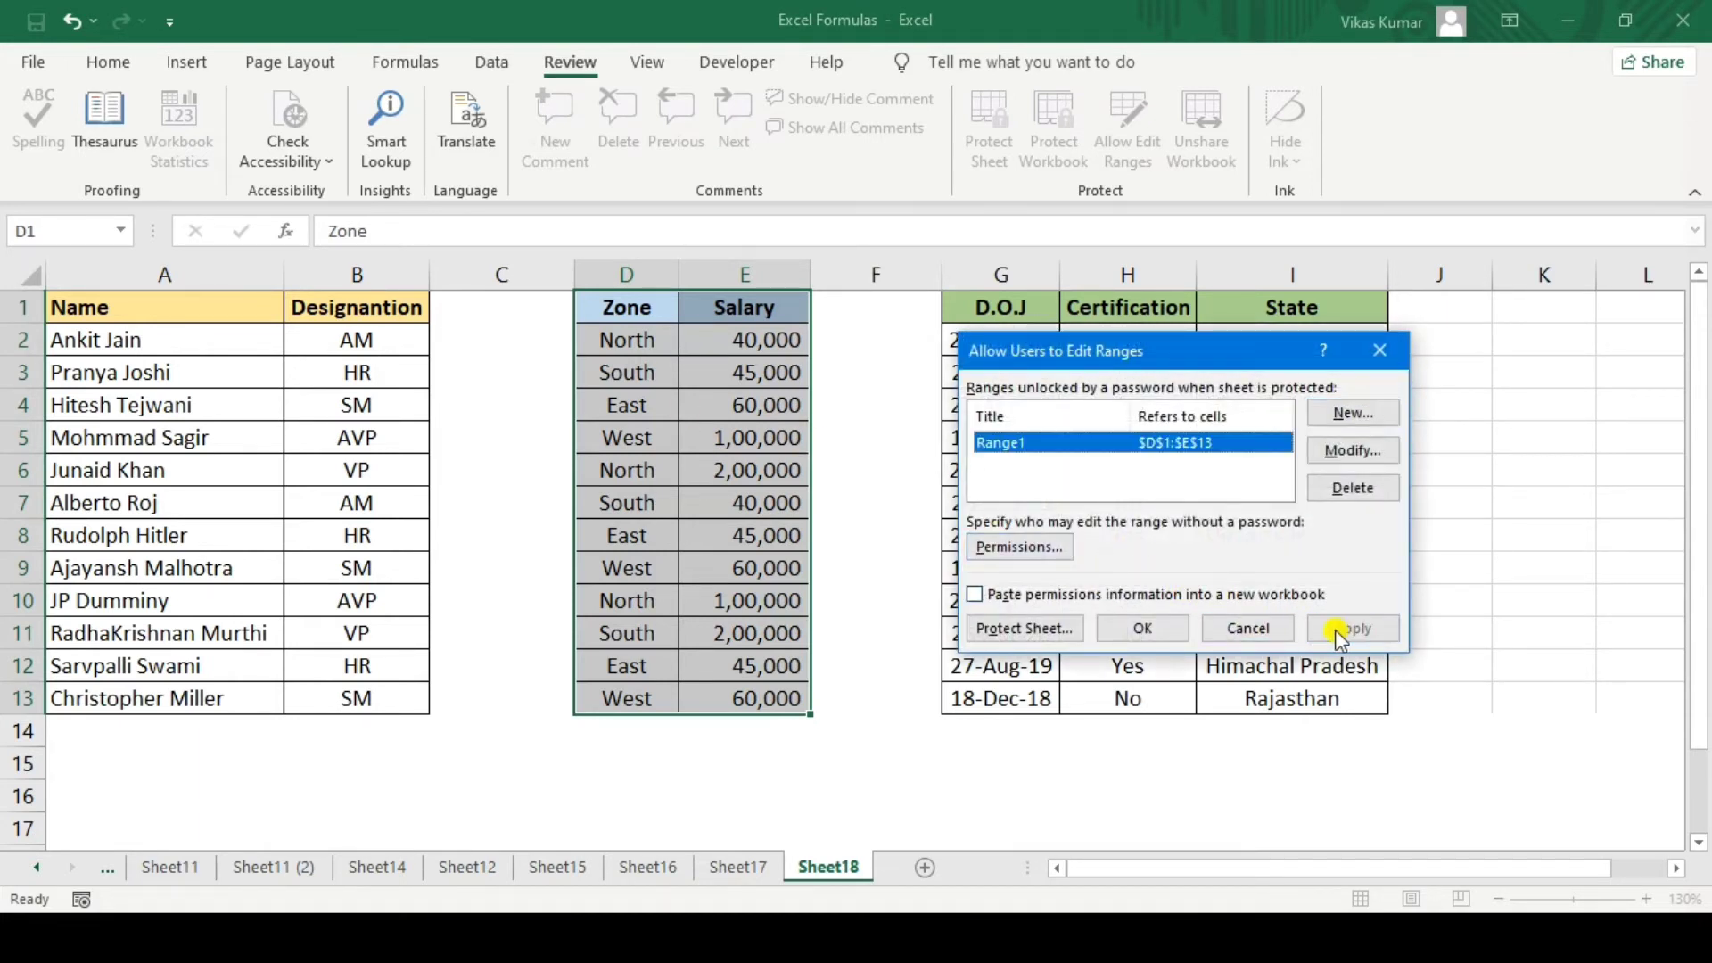
left_click(1150, 628)
left_click(520, 374)
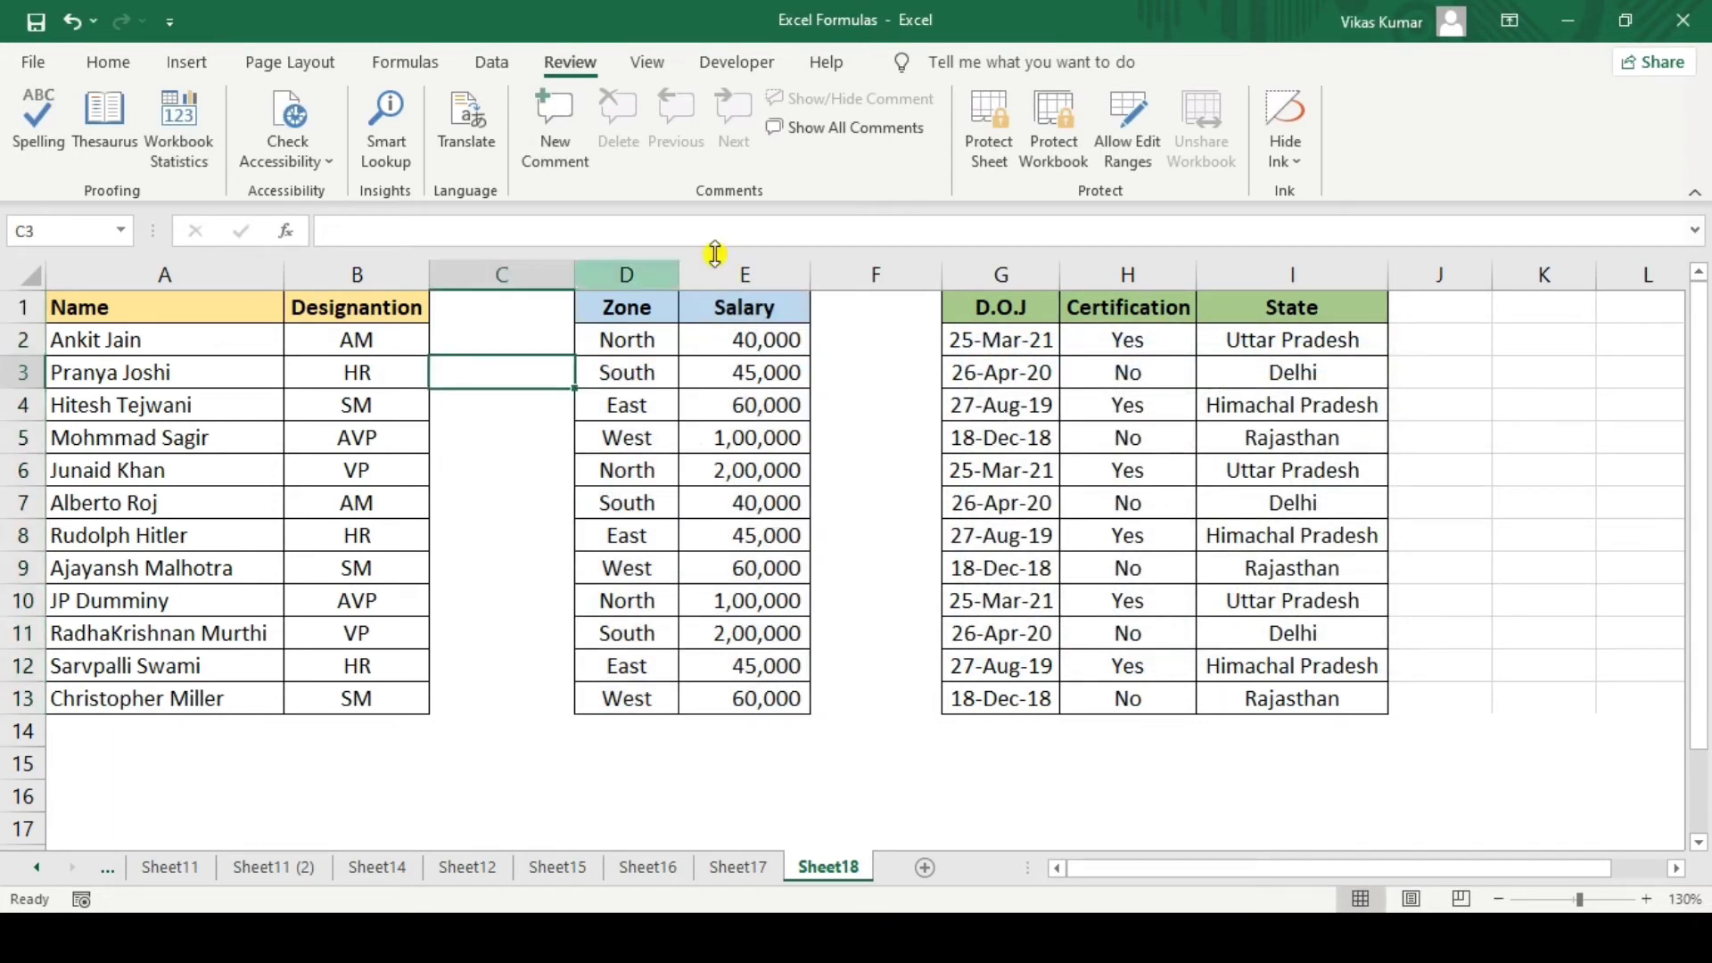
Protect Sheet18 with a password, re-entering it to confirm.
left_click(990, 148)
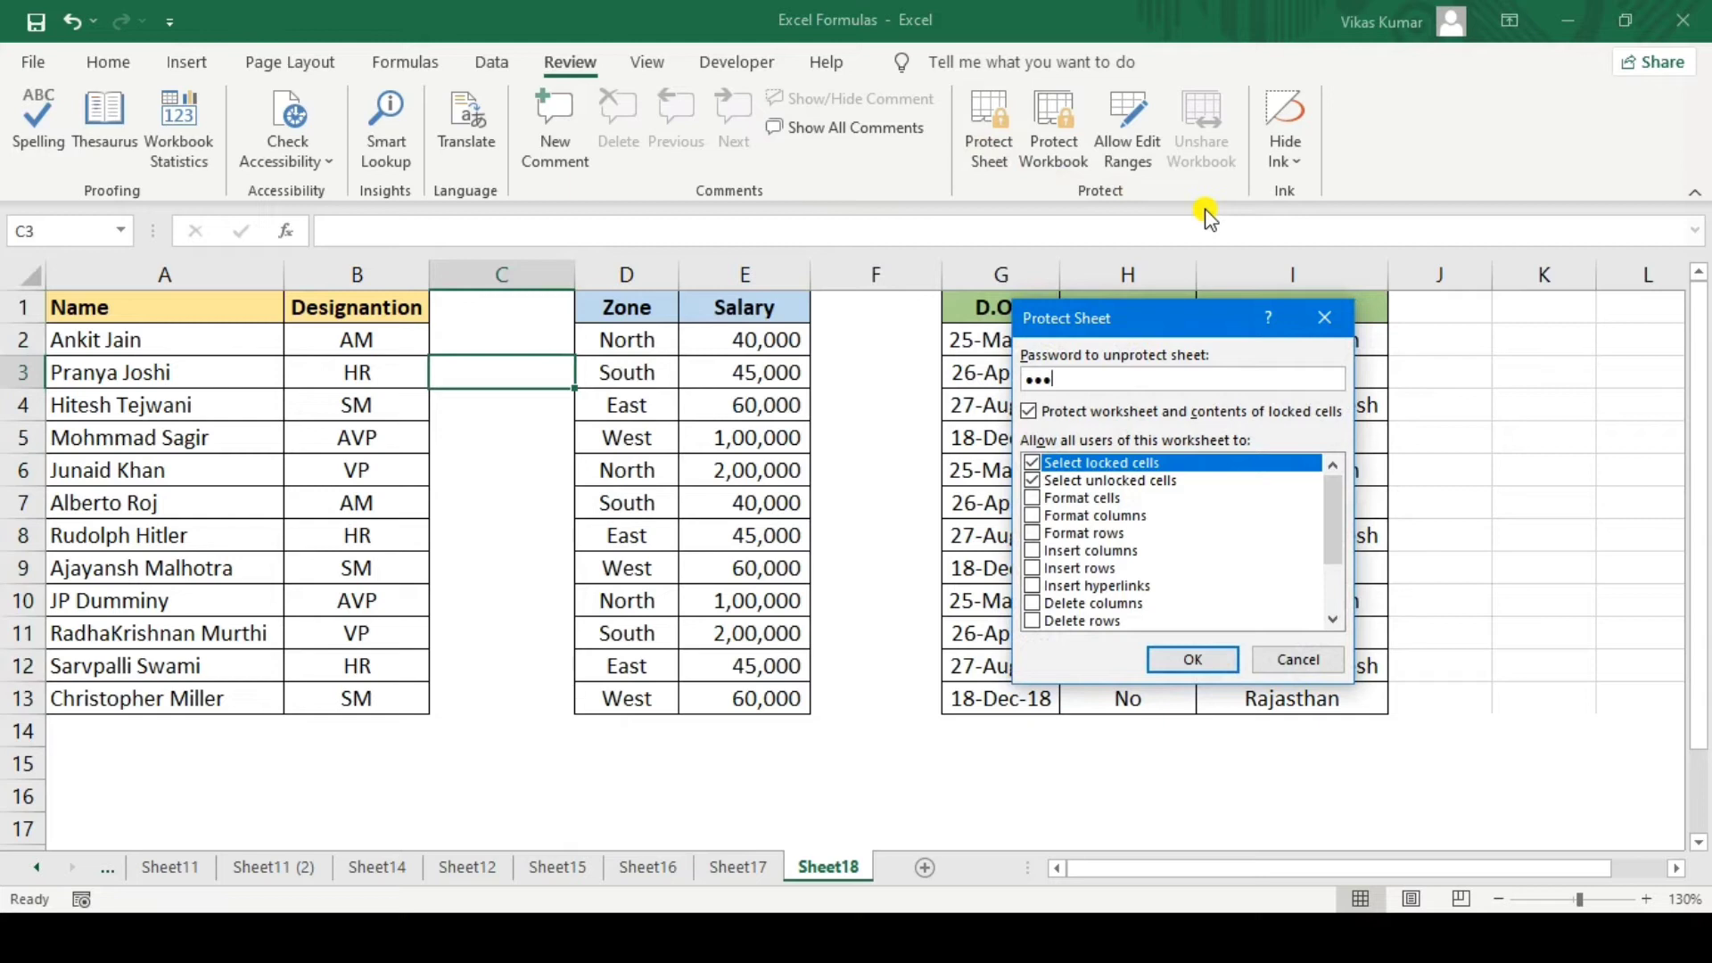
left_click(1197, 659)
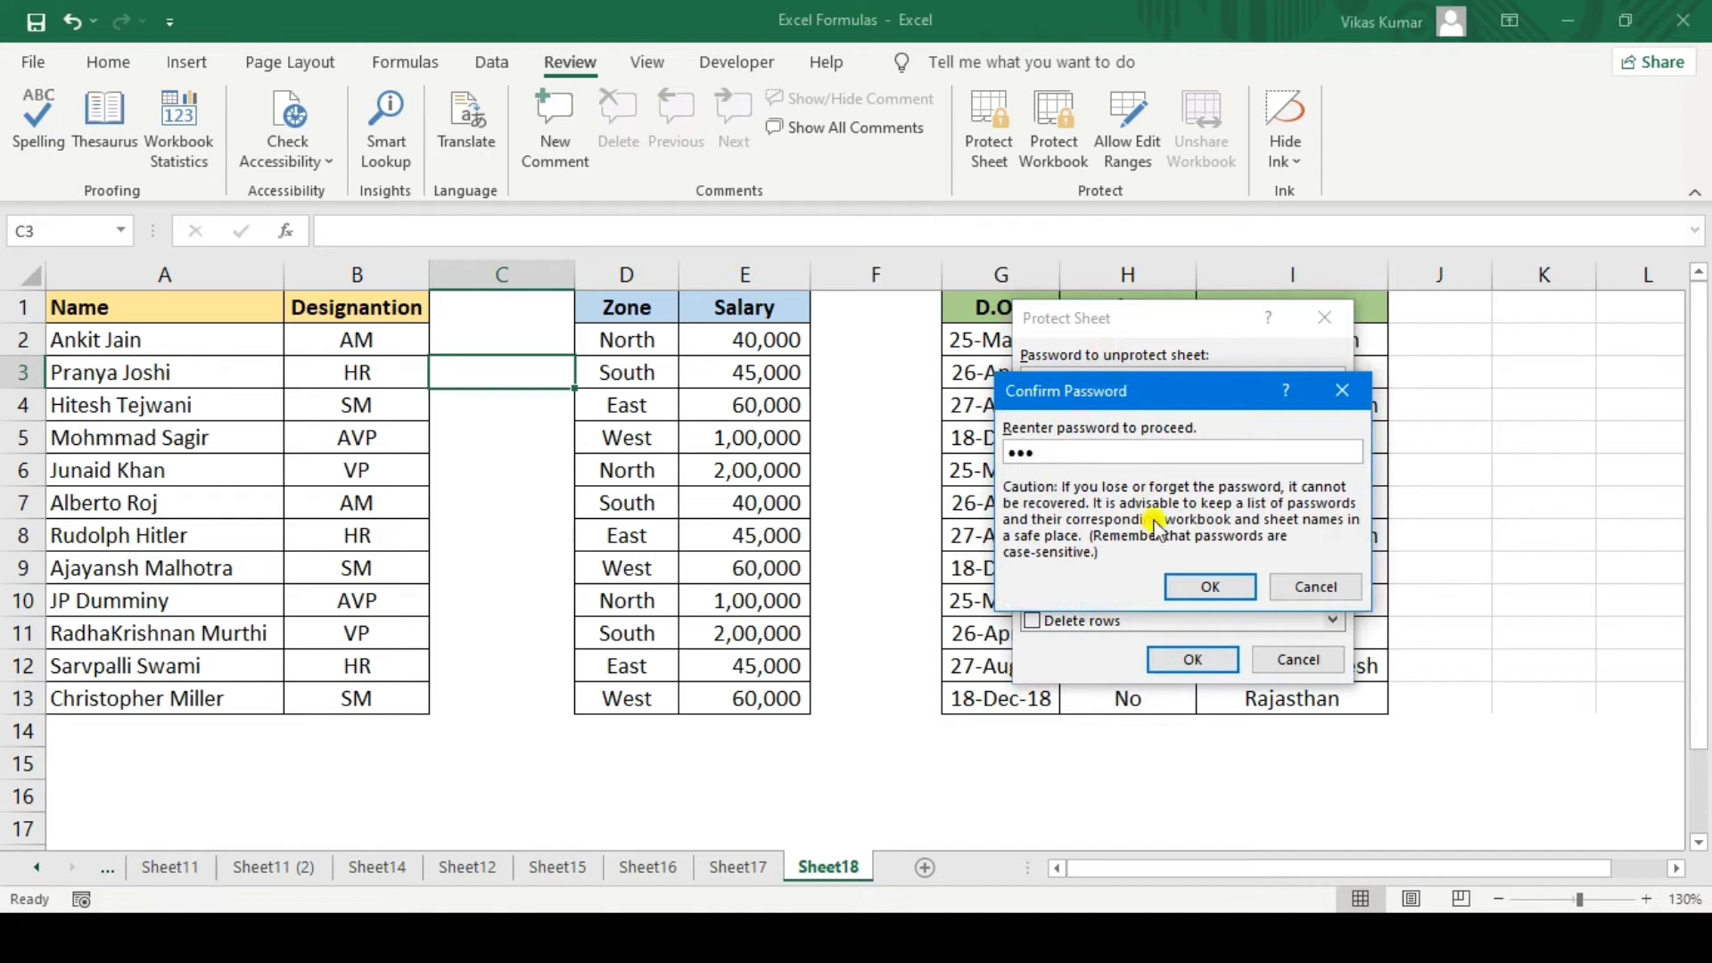
left_click(1204, 586)
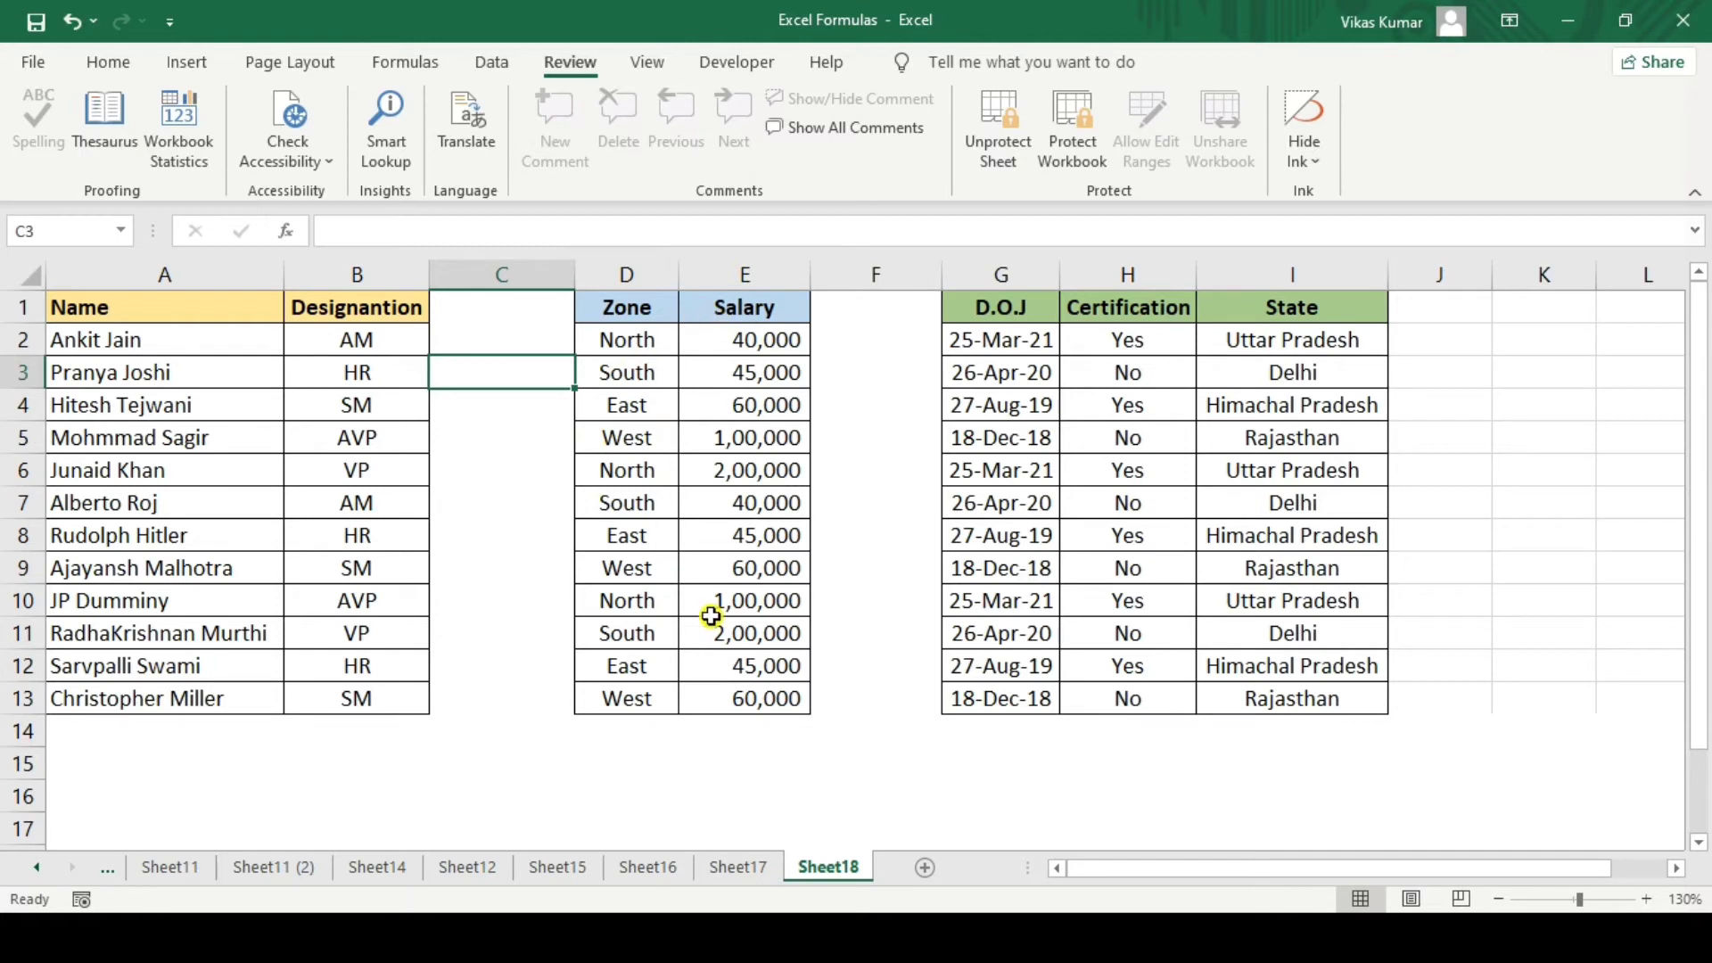
Confirm C5 refuses edits, then try editing D4 and submit the range password.
left_click(541, 443)
double_click(542, 444)
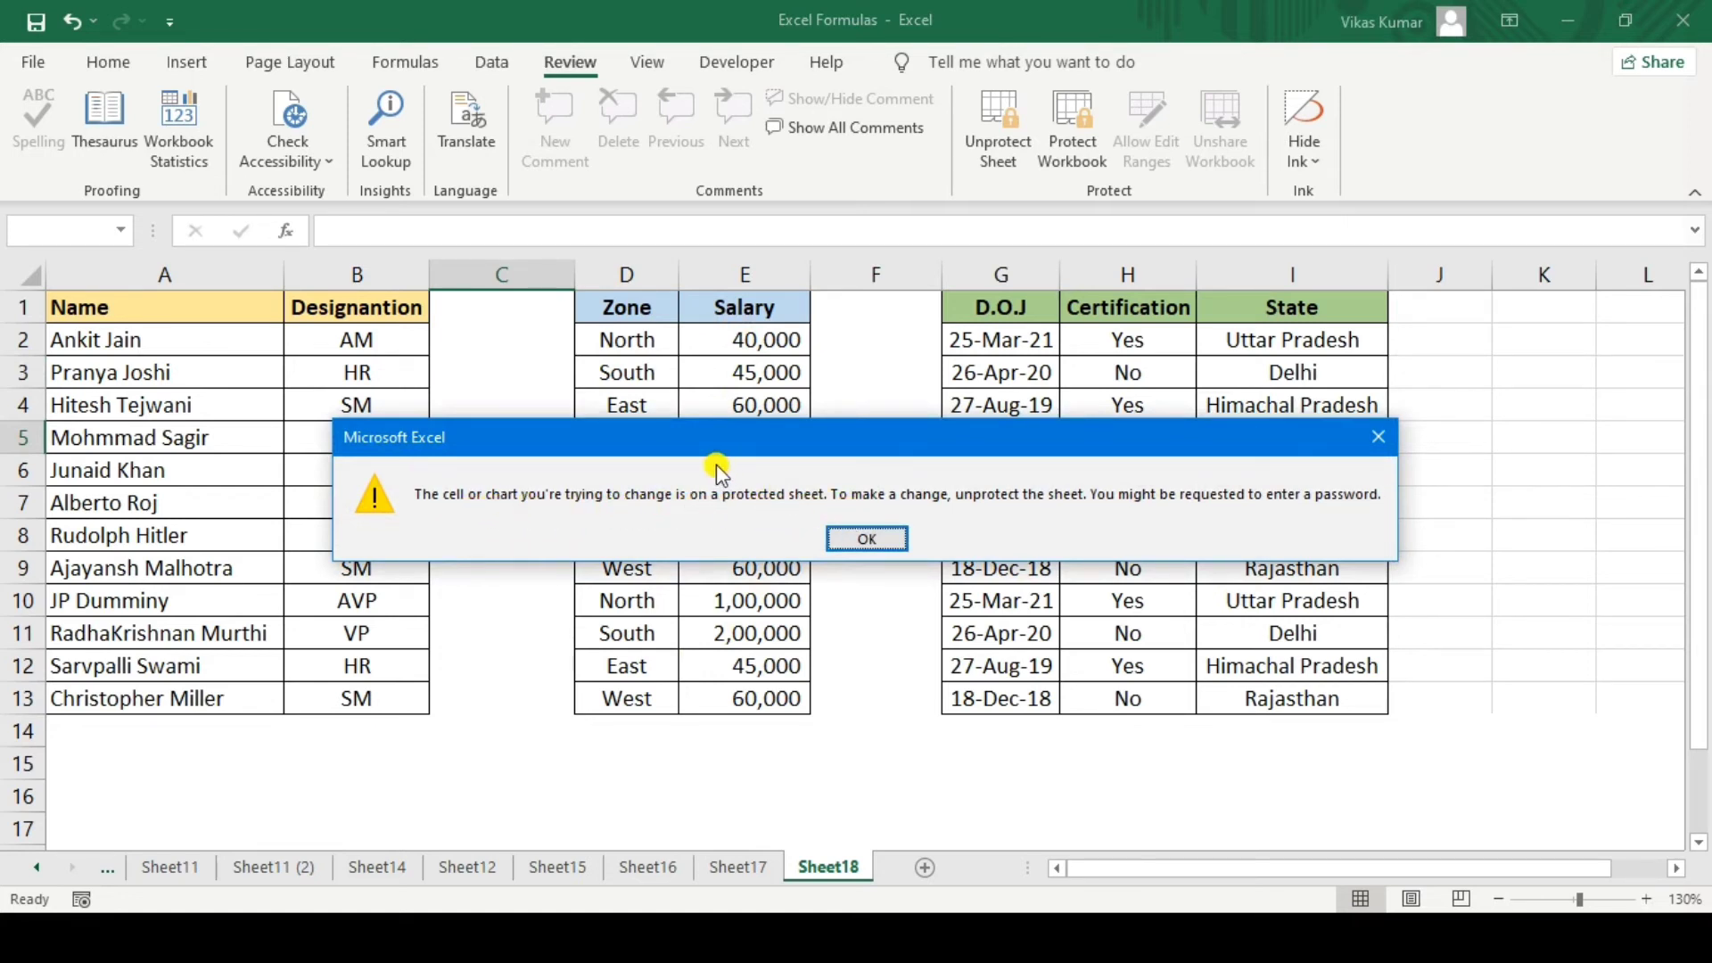
key("Return")
left_click(622, 393)
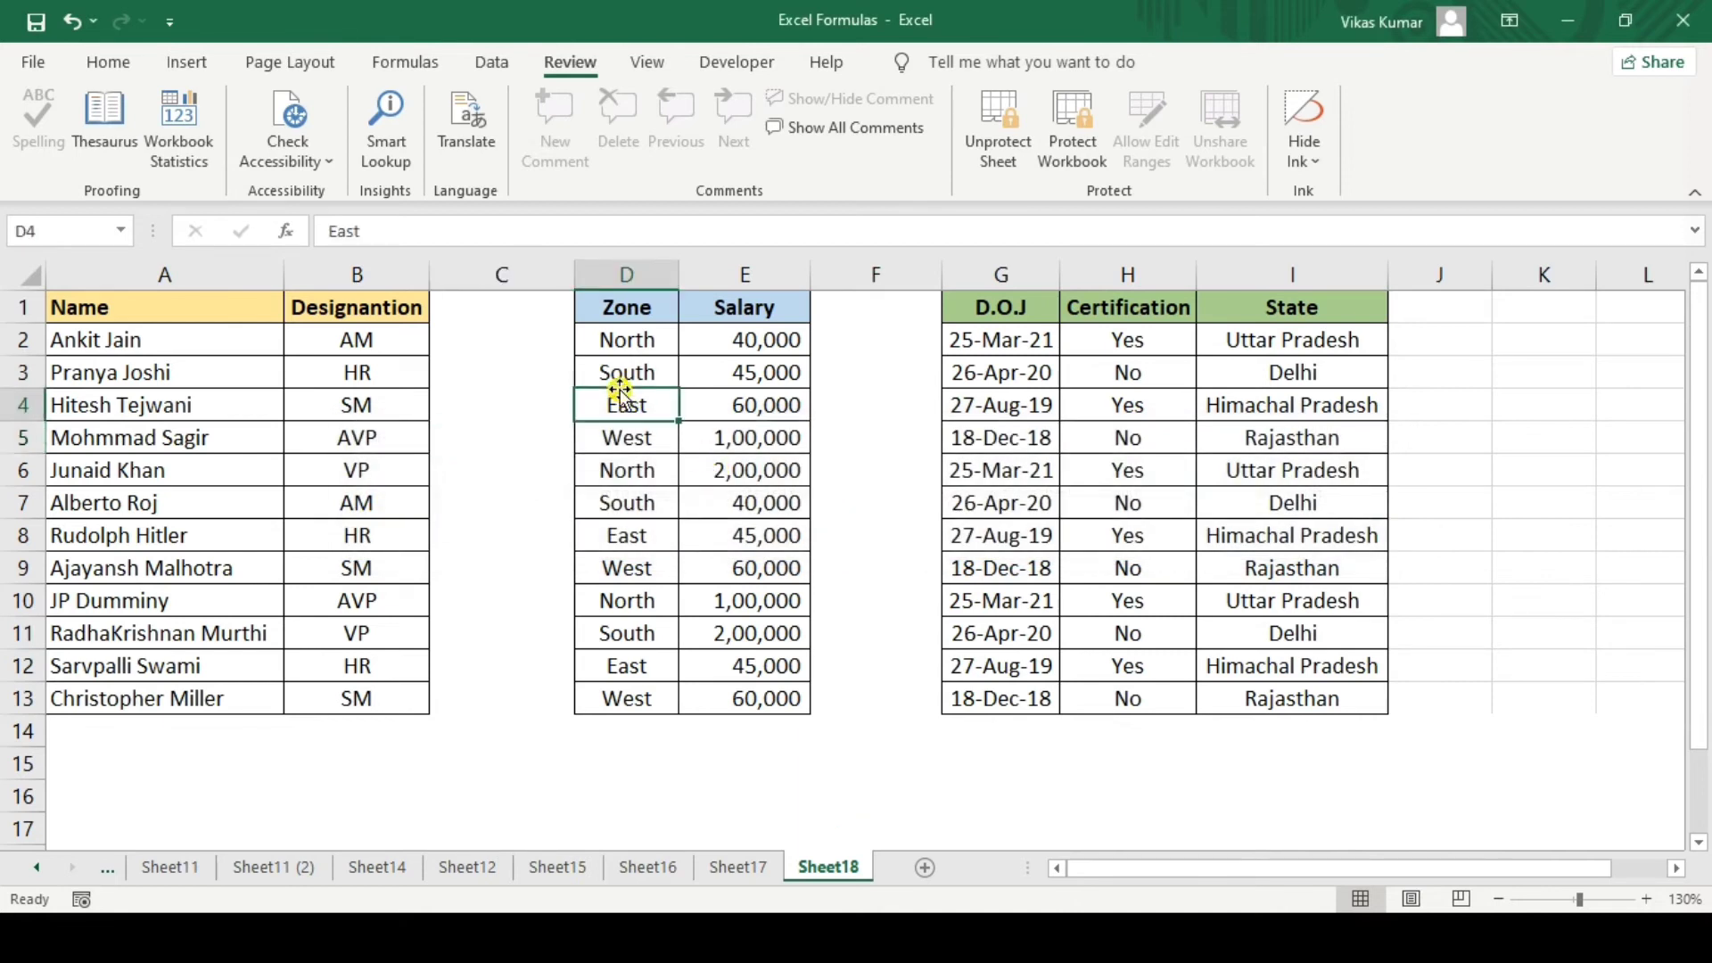
double_click(621, 392)
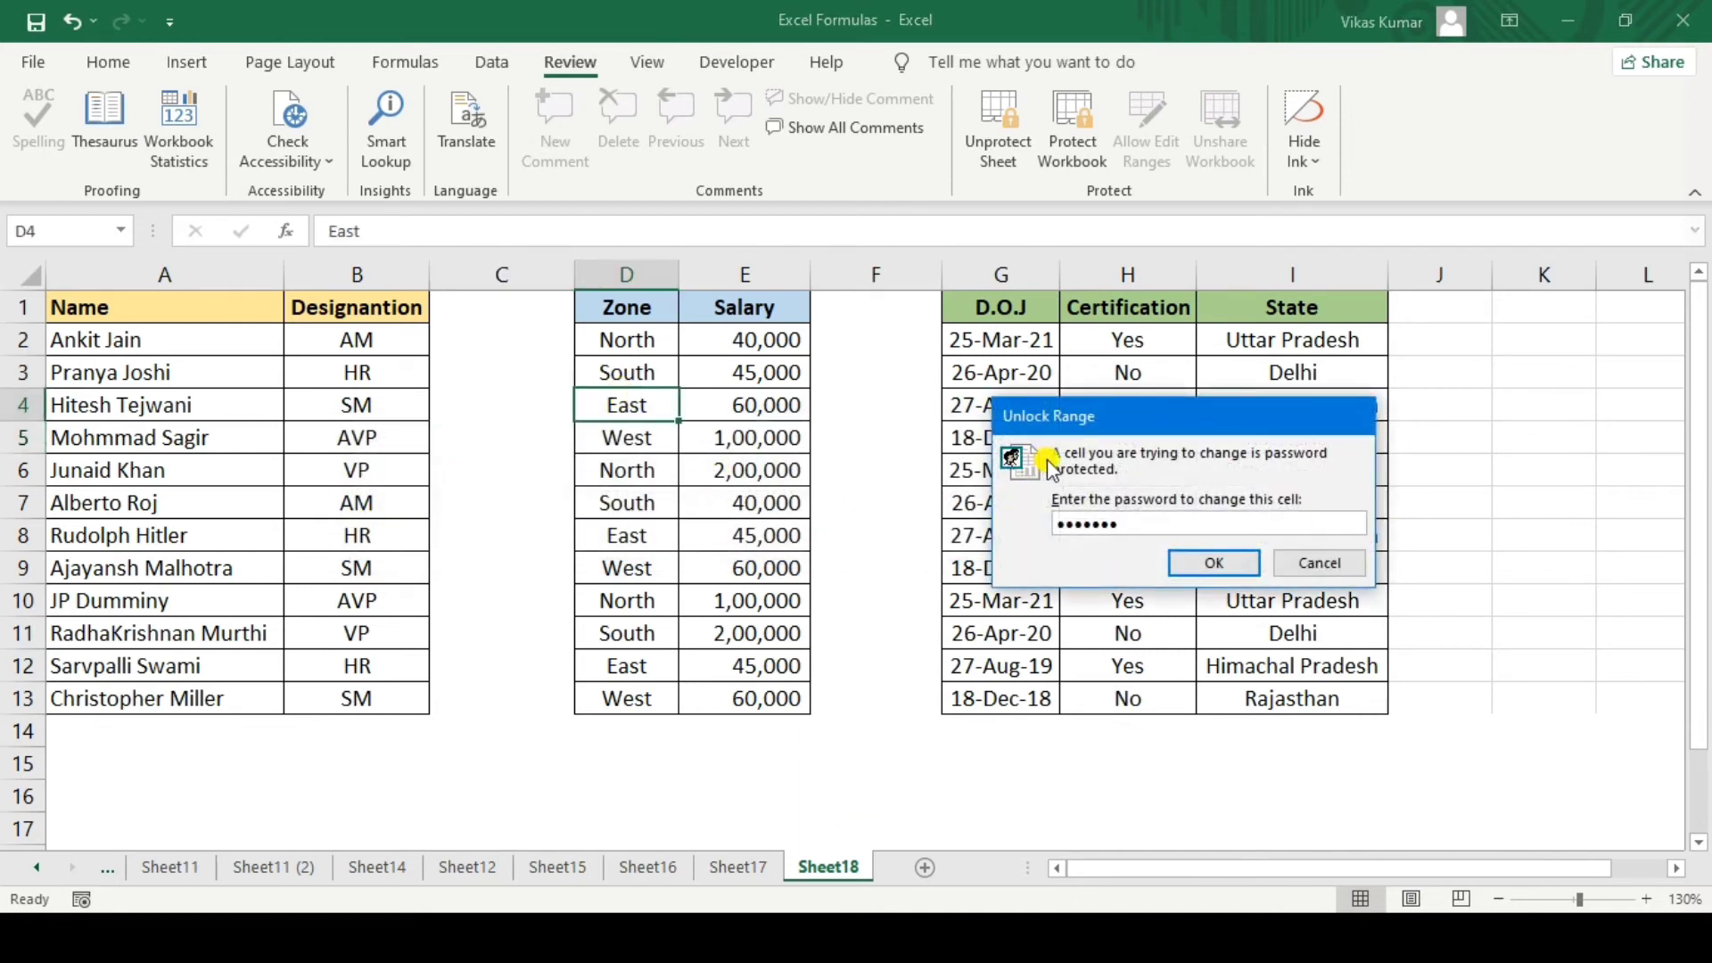
left_click(1216, 569)
Retry editing C5, dismiss the warning, then attempt to edit D3 in the guarded range.
left_click_drag(643, 313, 767, 689)
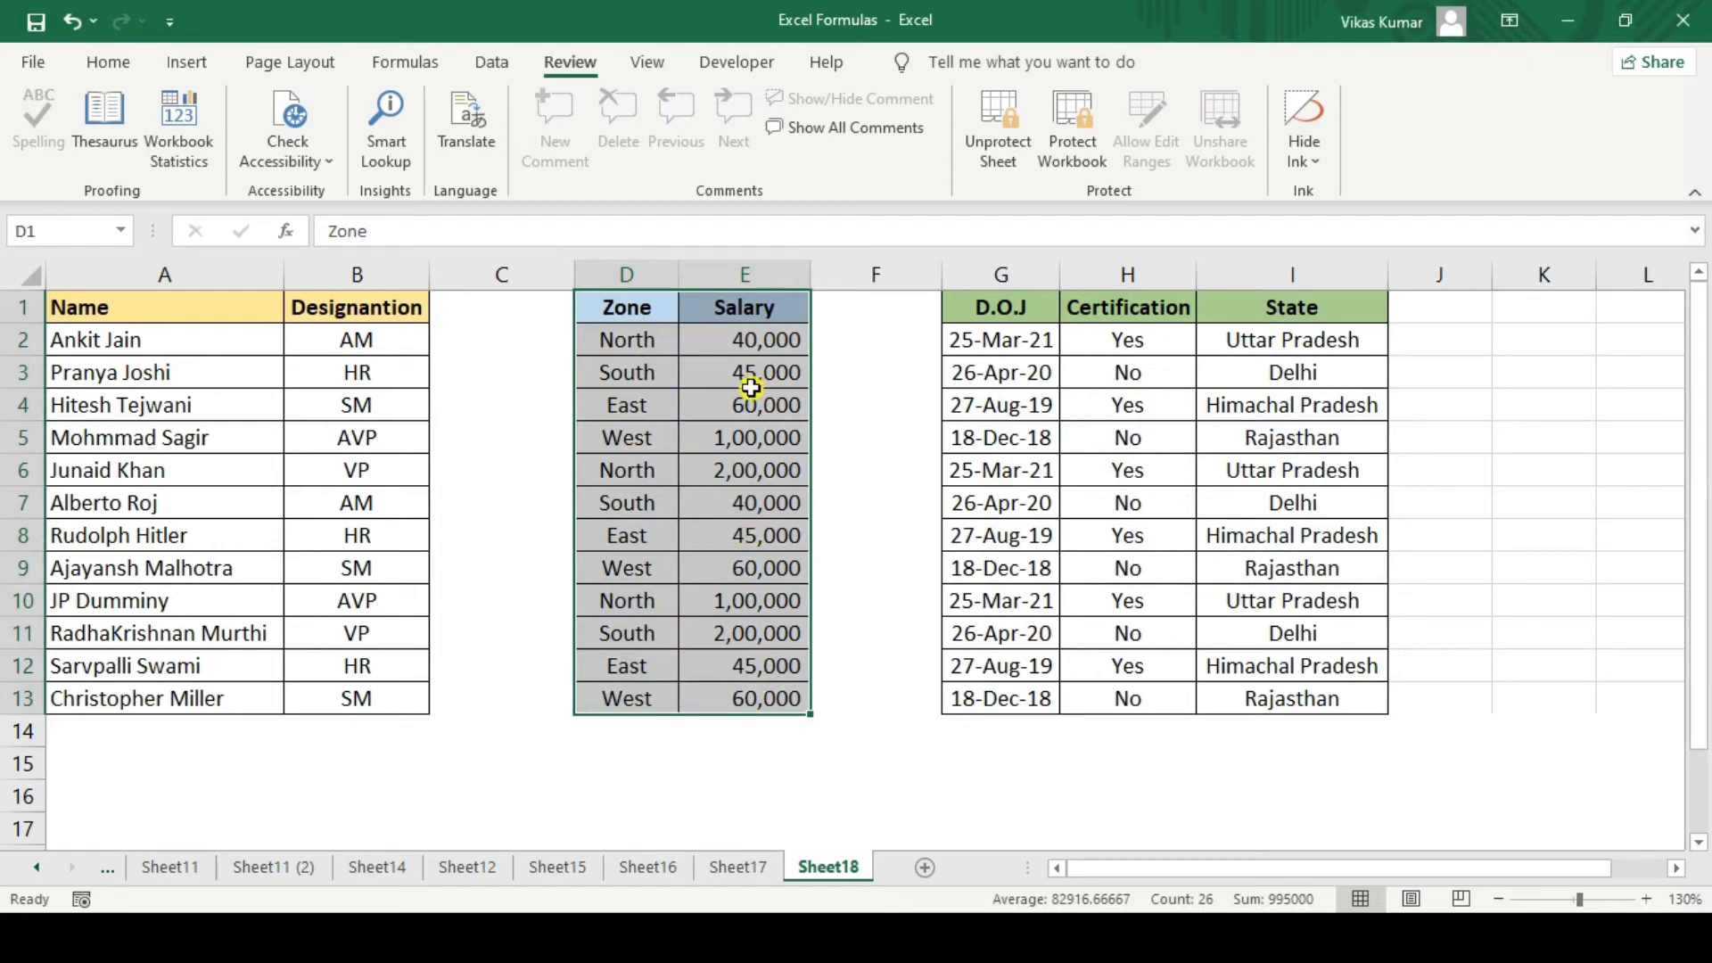
left_click(521, 311)
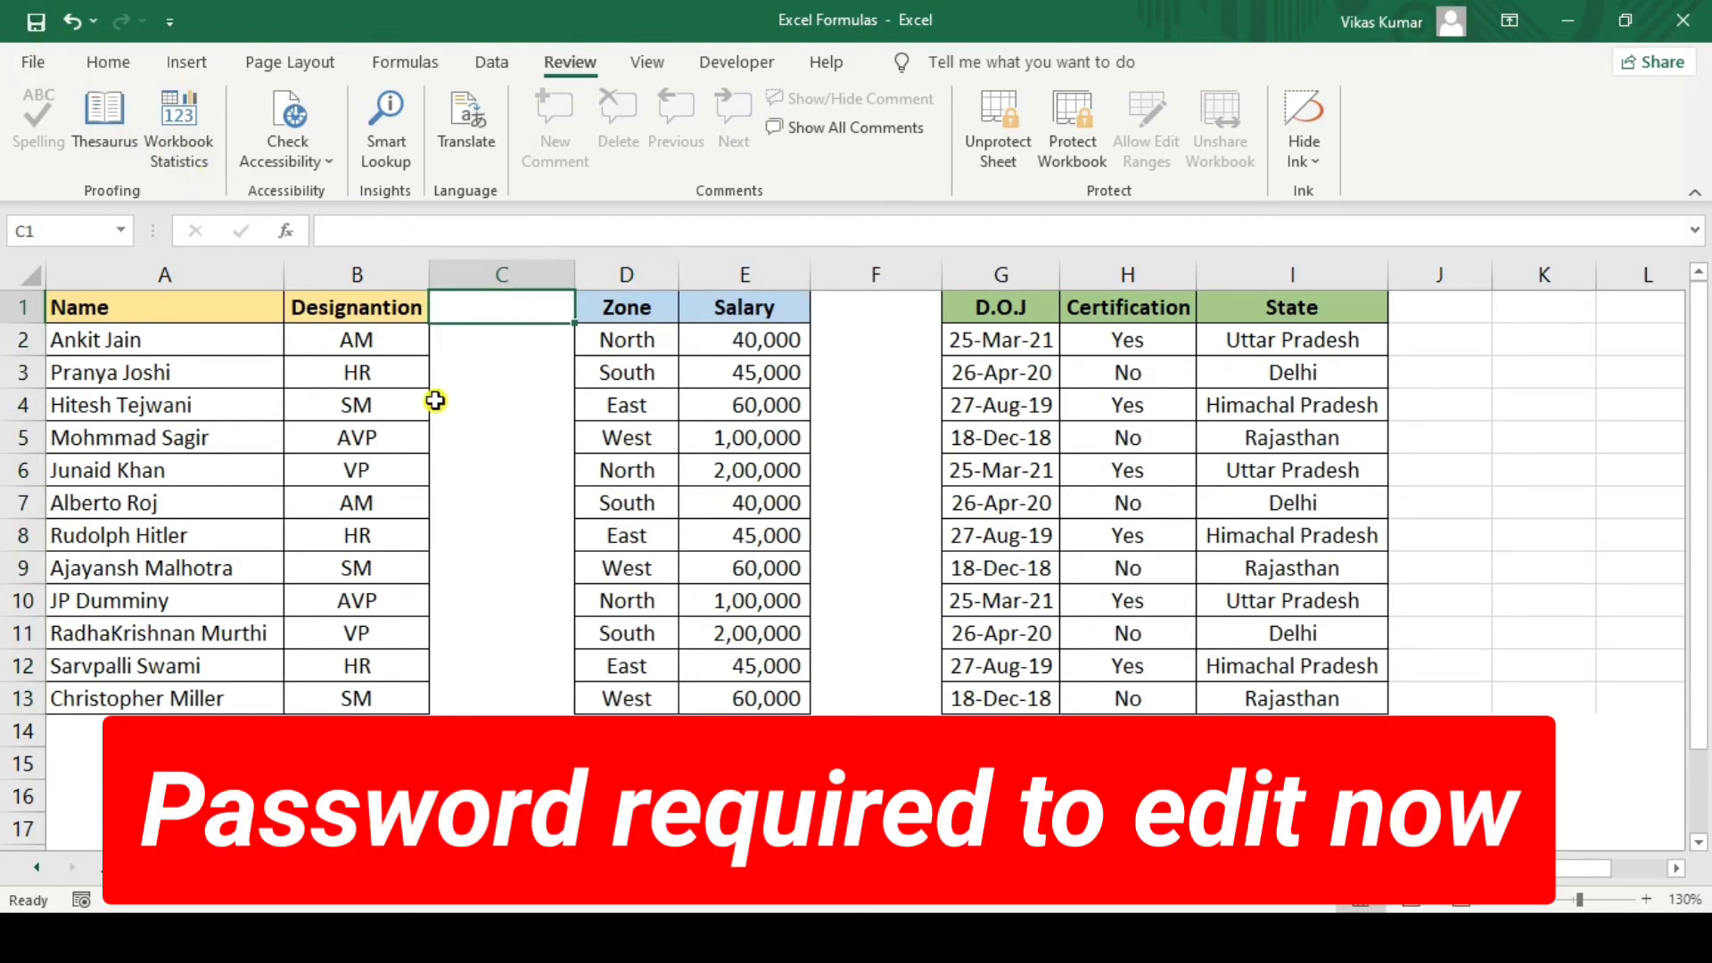
double_click(513, 437)
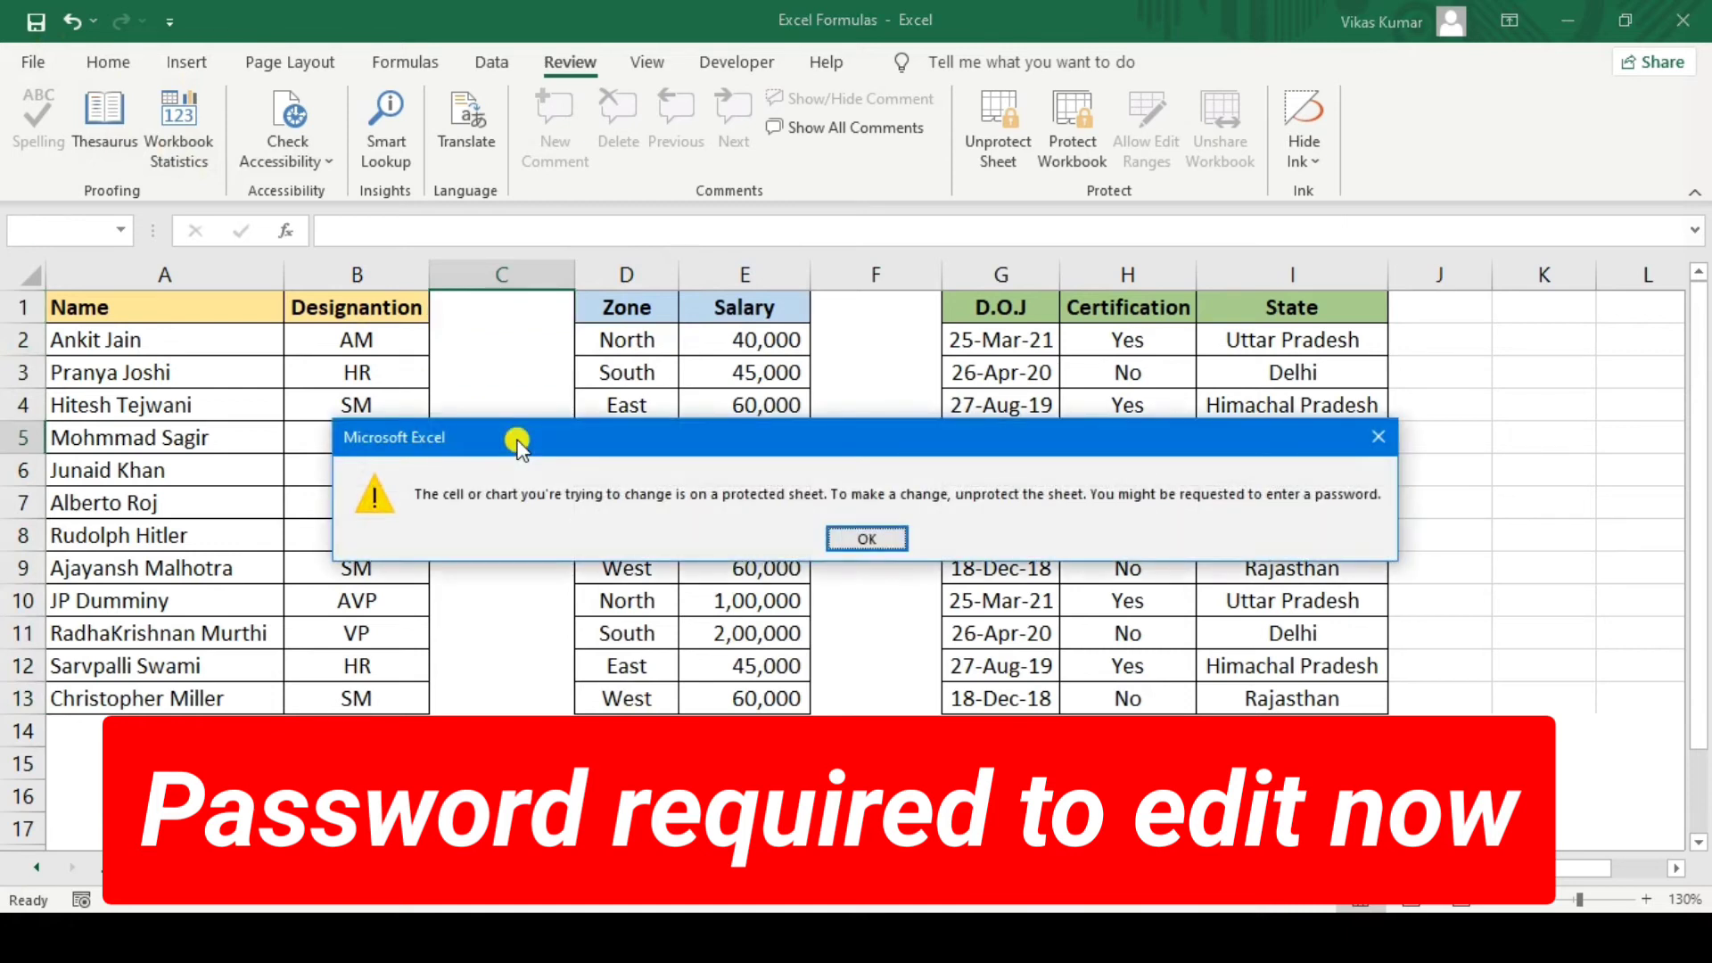
key("Return")
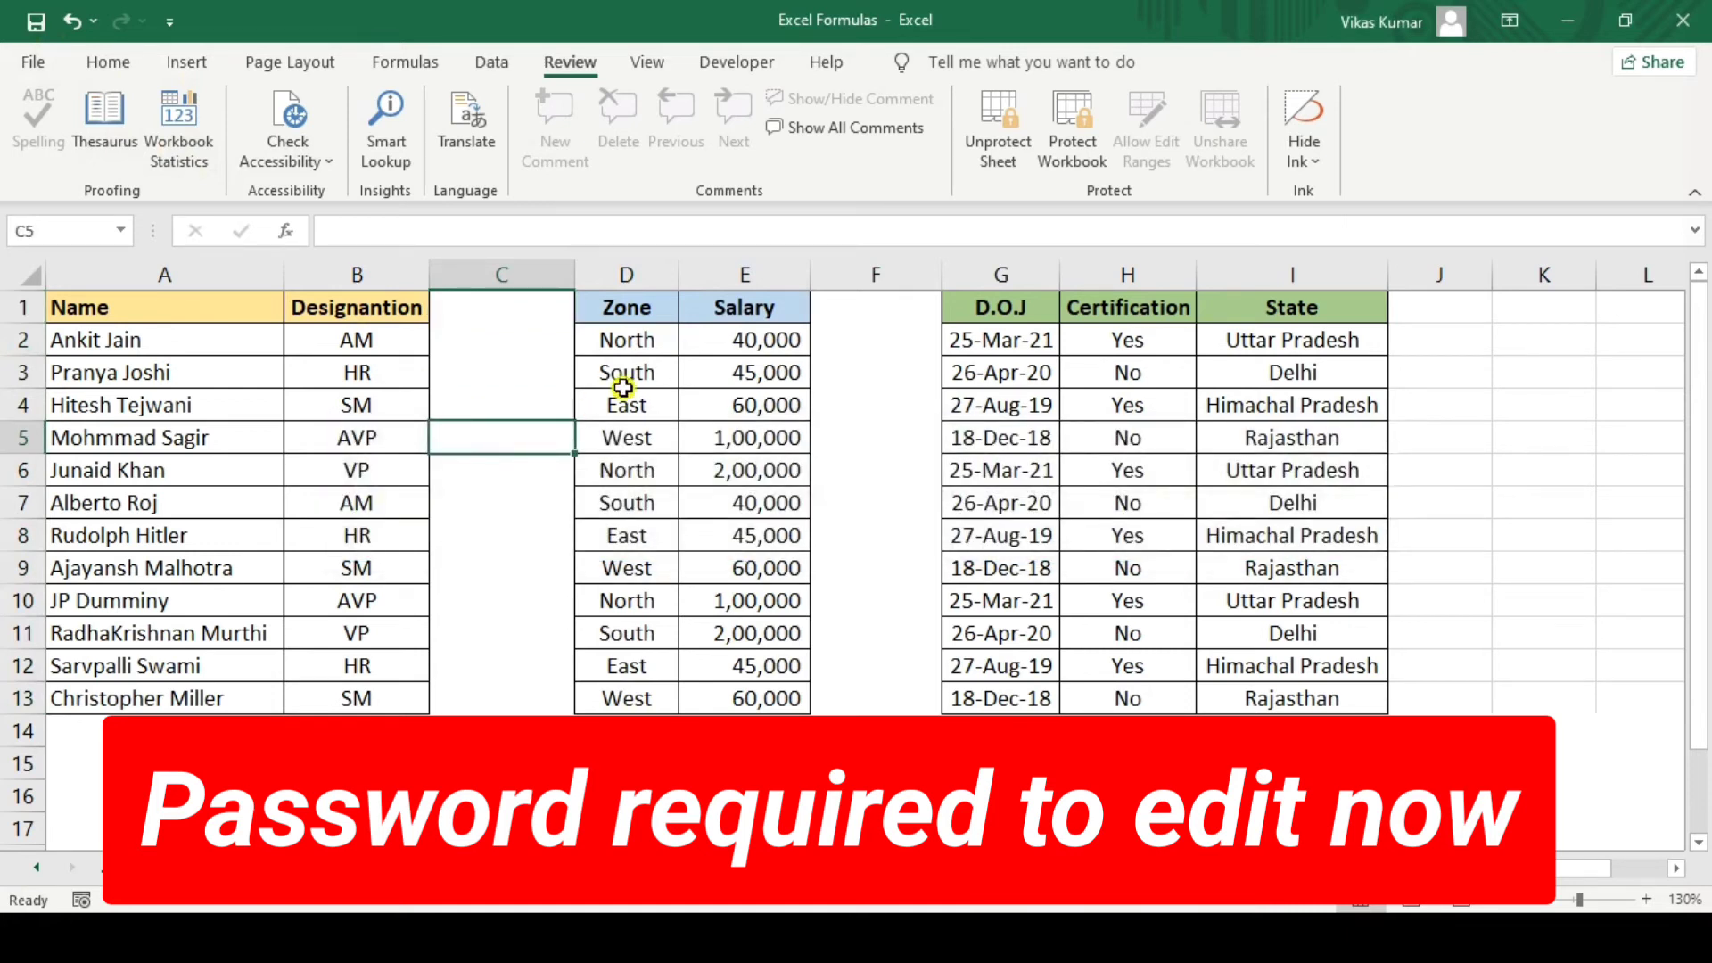
left_click(631, 369)
double_click(631, 369)
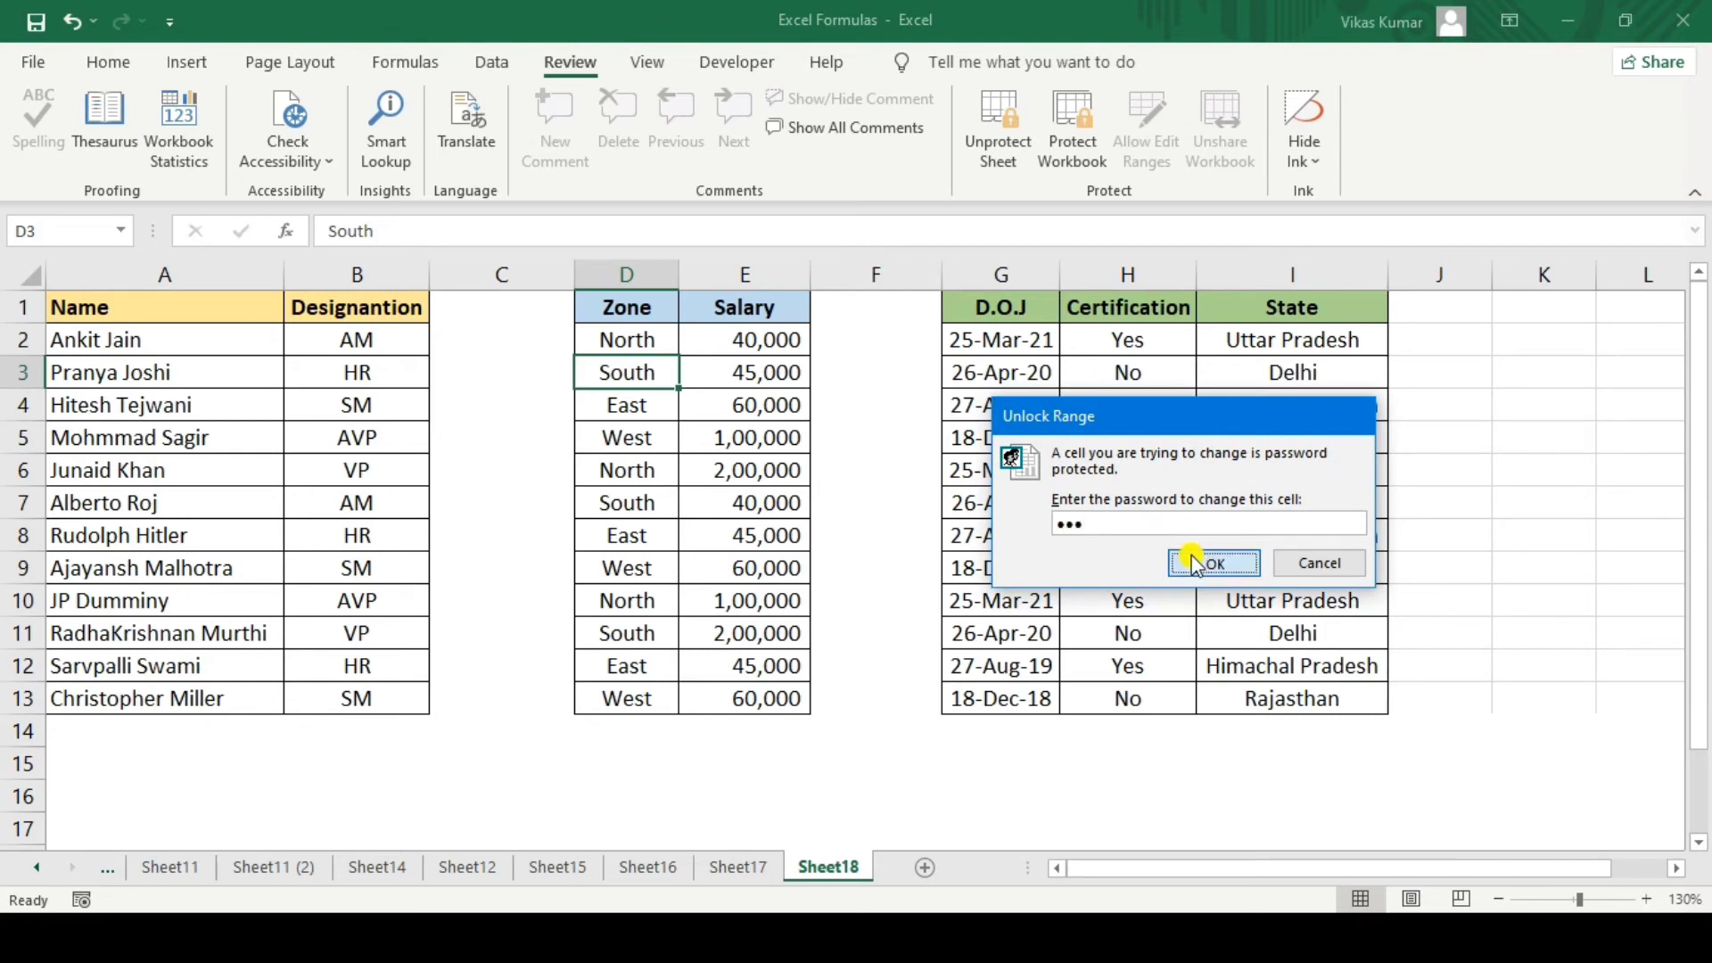
Unlock the guarded range and change D3 to North.
left_click(1197, 560)
left_click(680, 368)
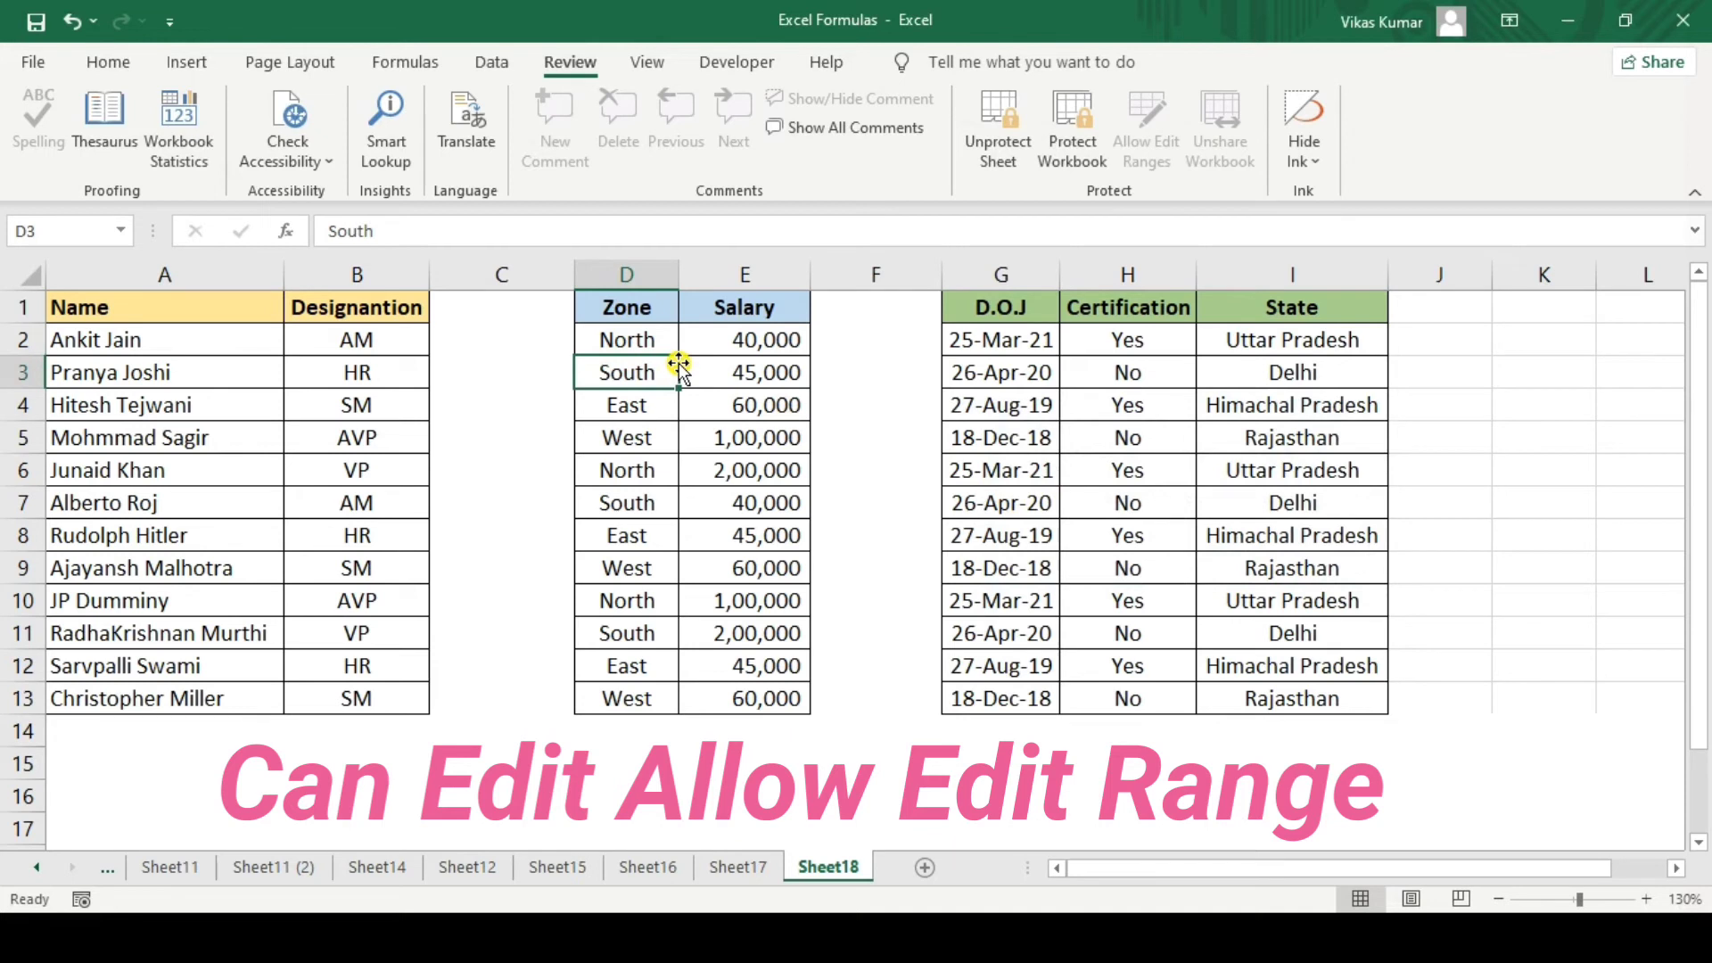
type("North")
key("Return")
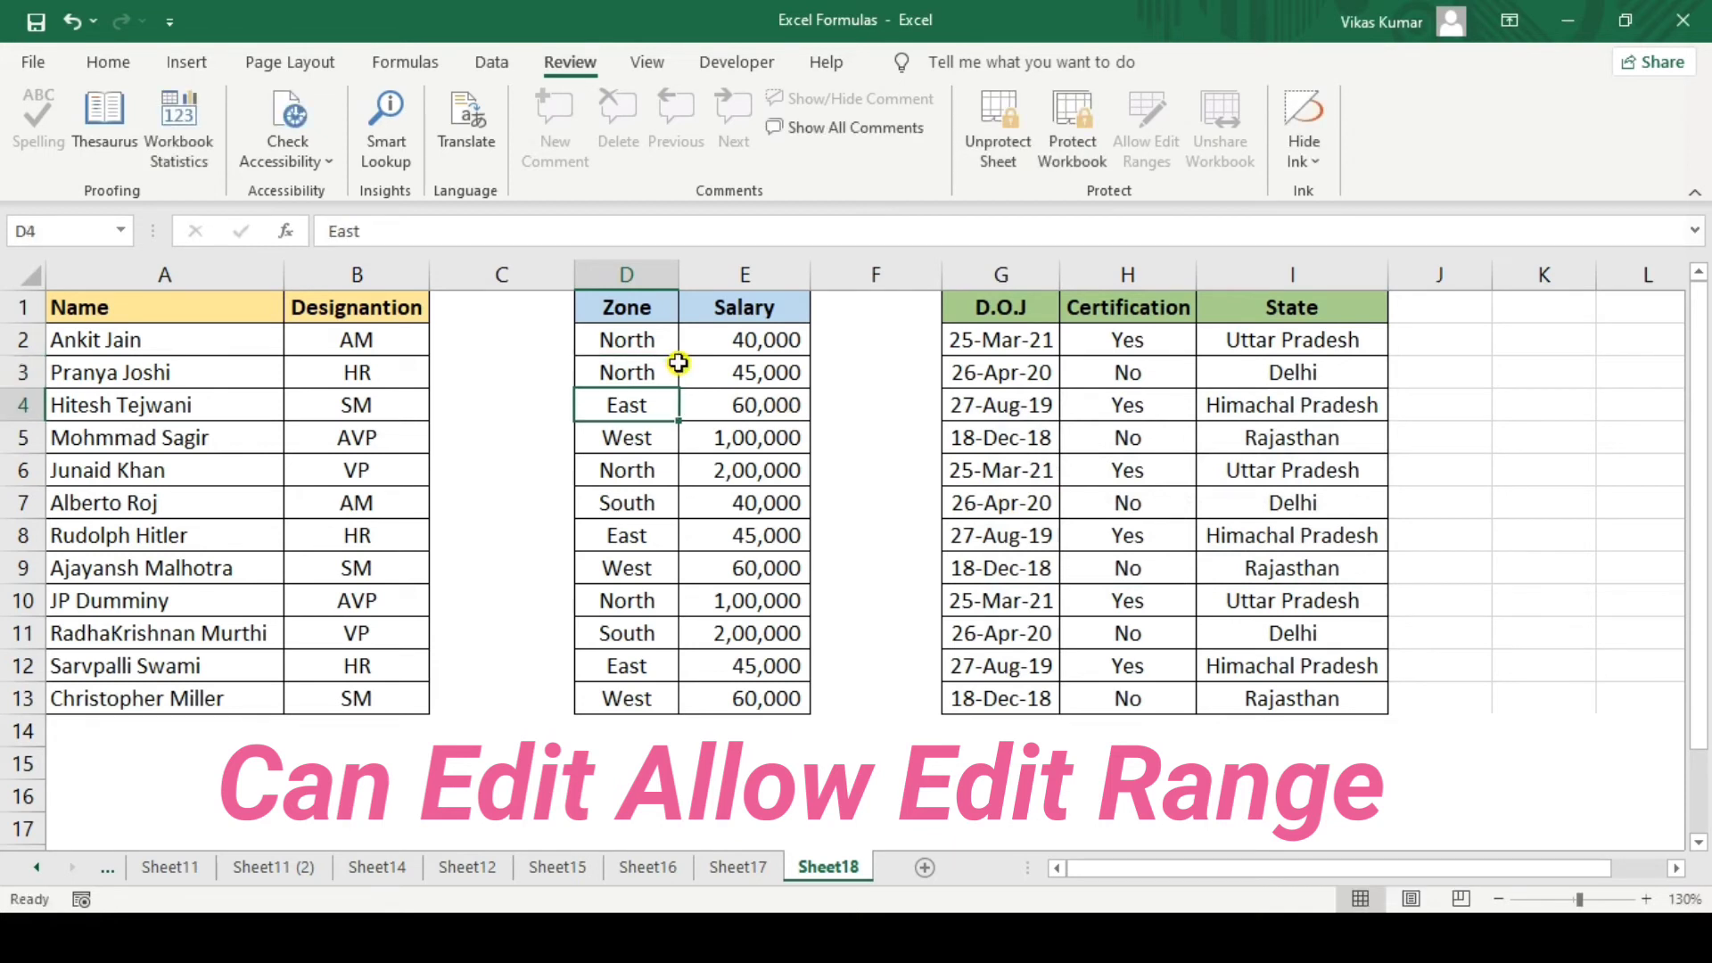
key("Up")
Set the salary in E3 to 80,000 and save the workbook.
key("Right")
type("8000")
key("Return")
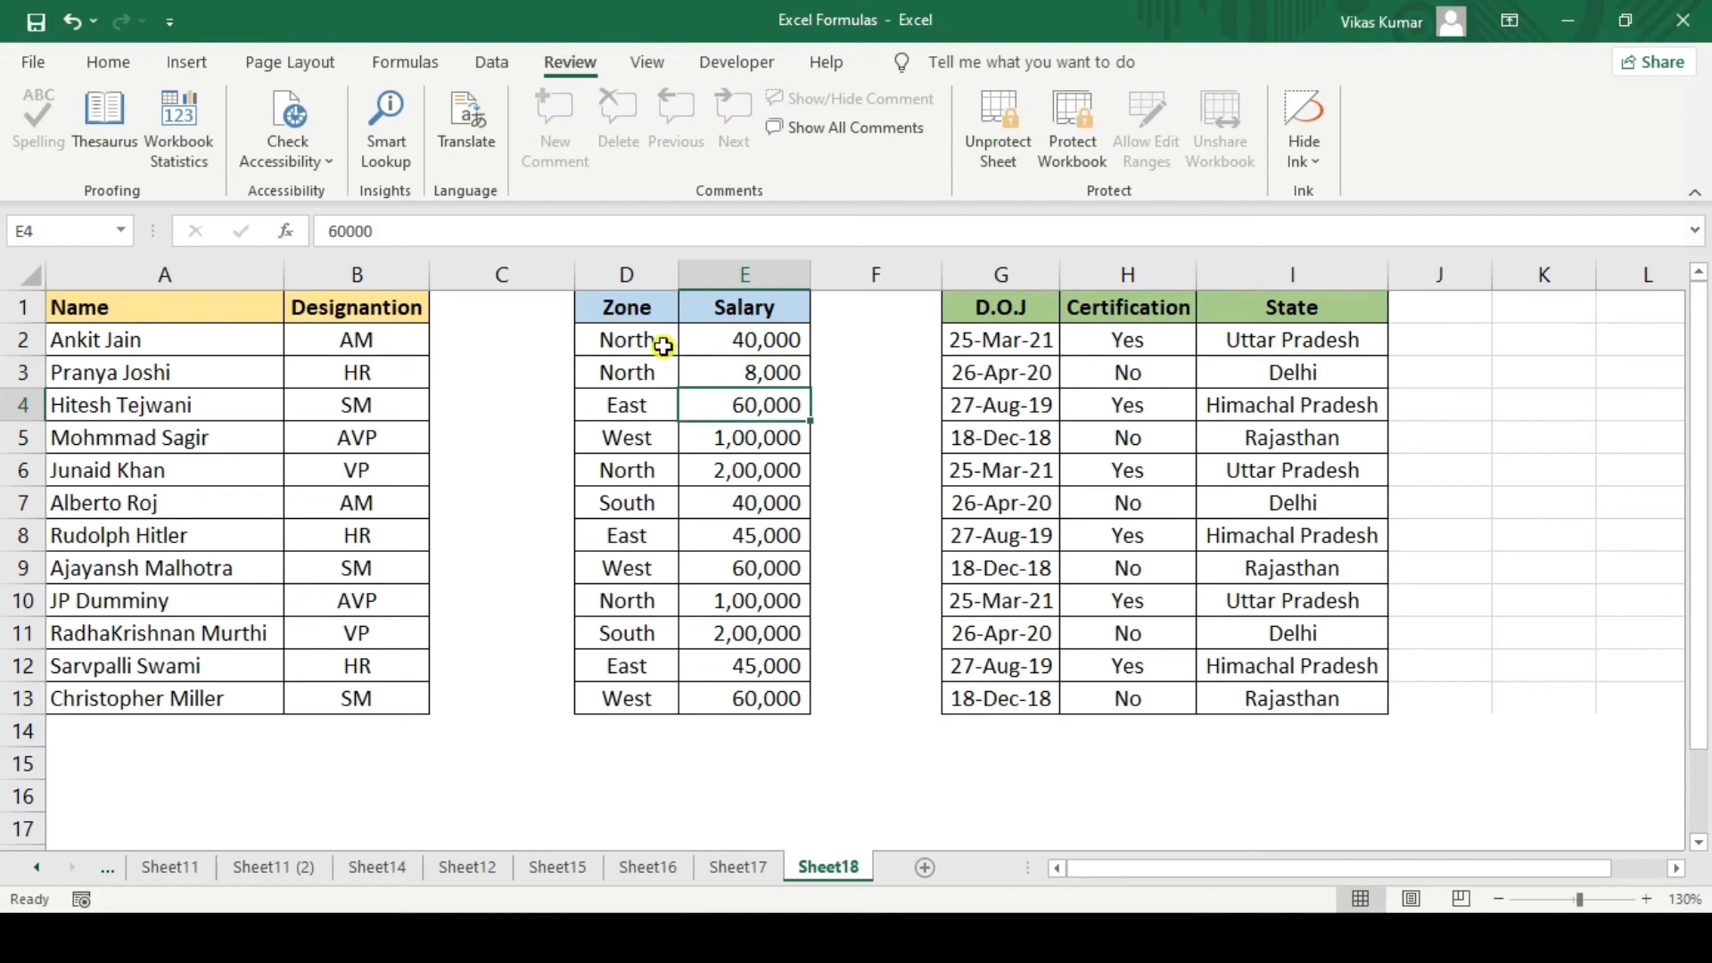
left_click(795, 376)
type("8")
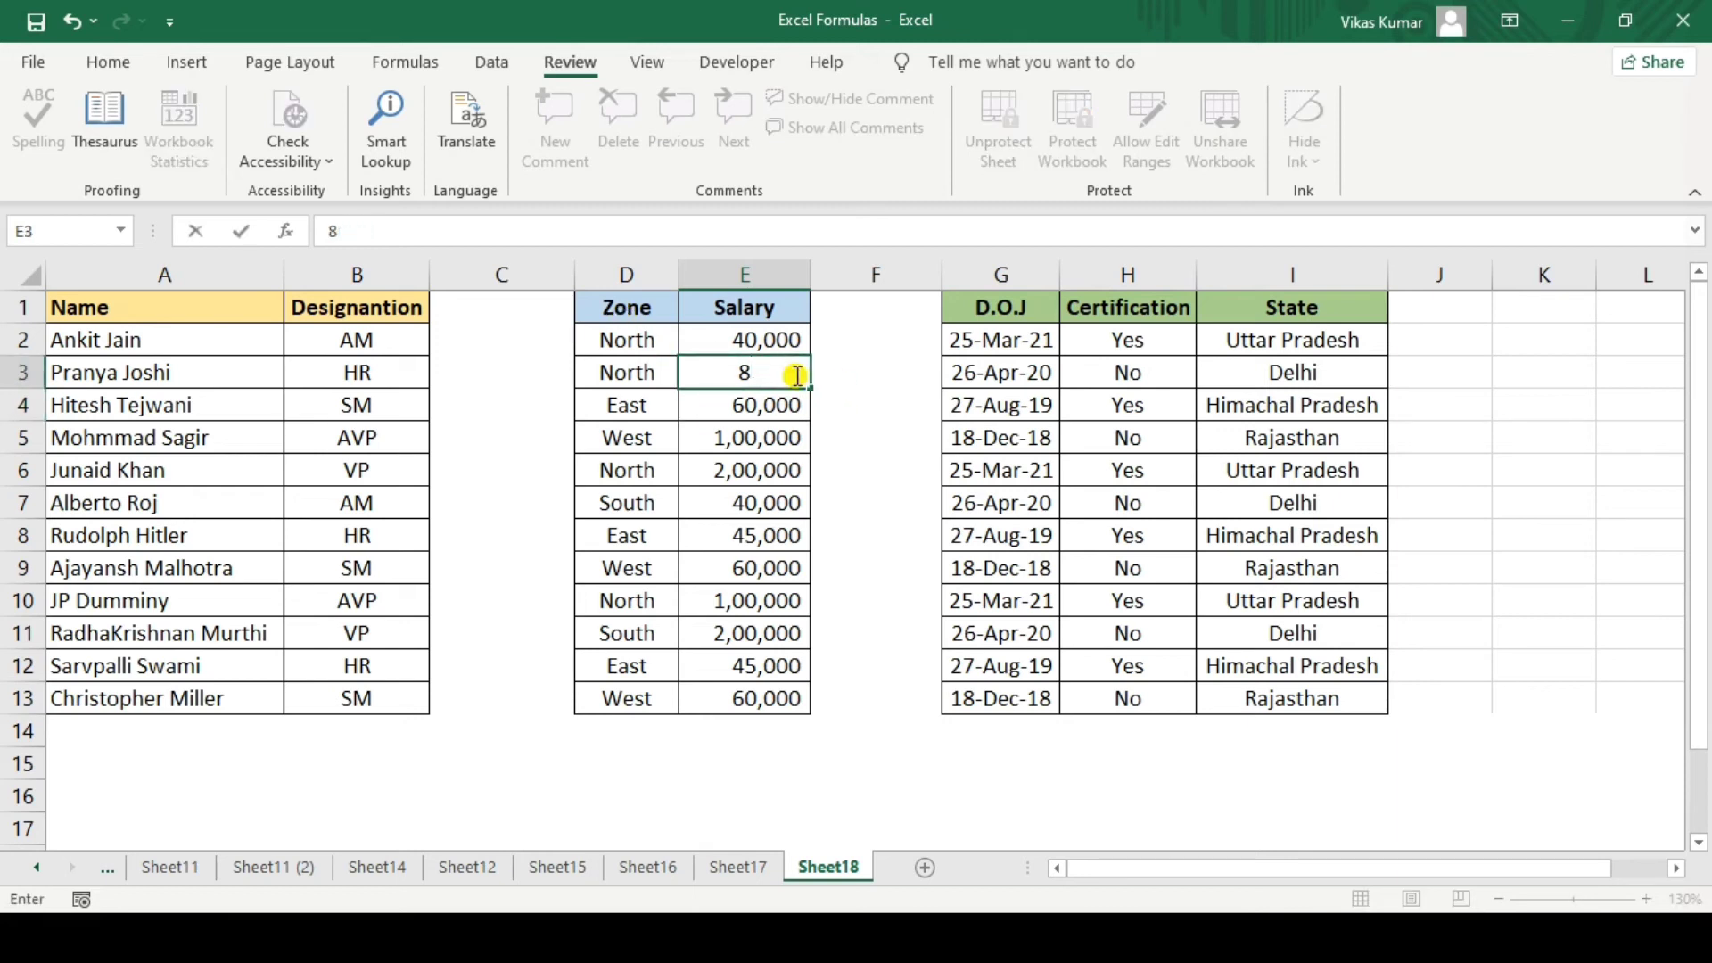
type("0,00")
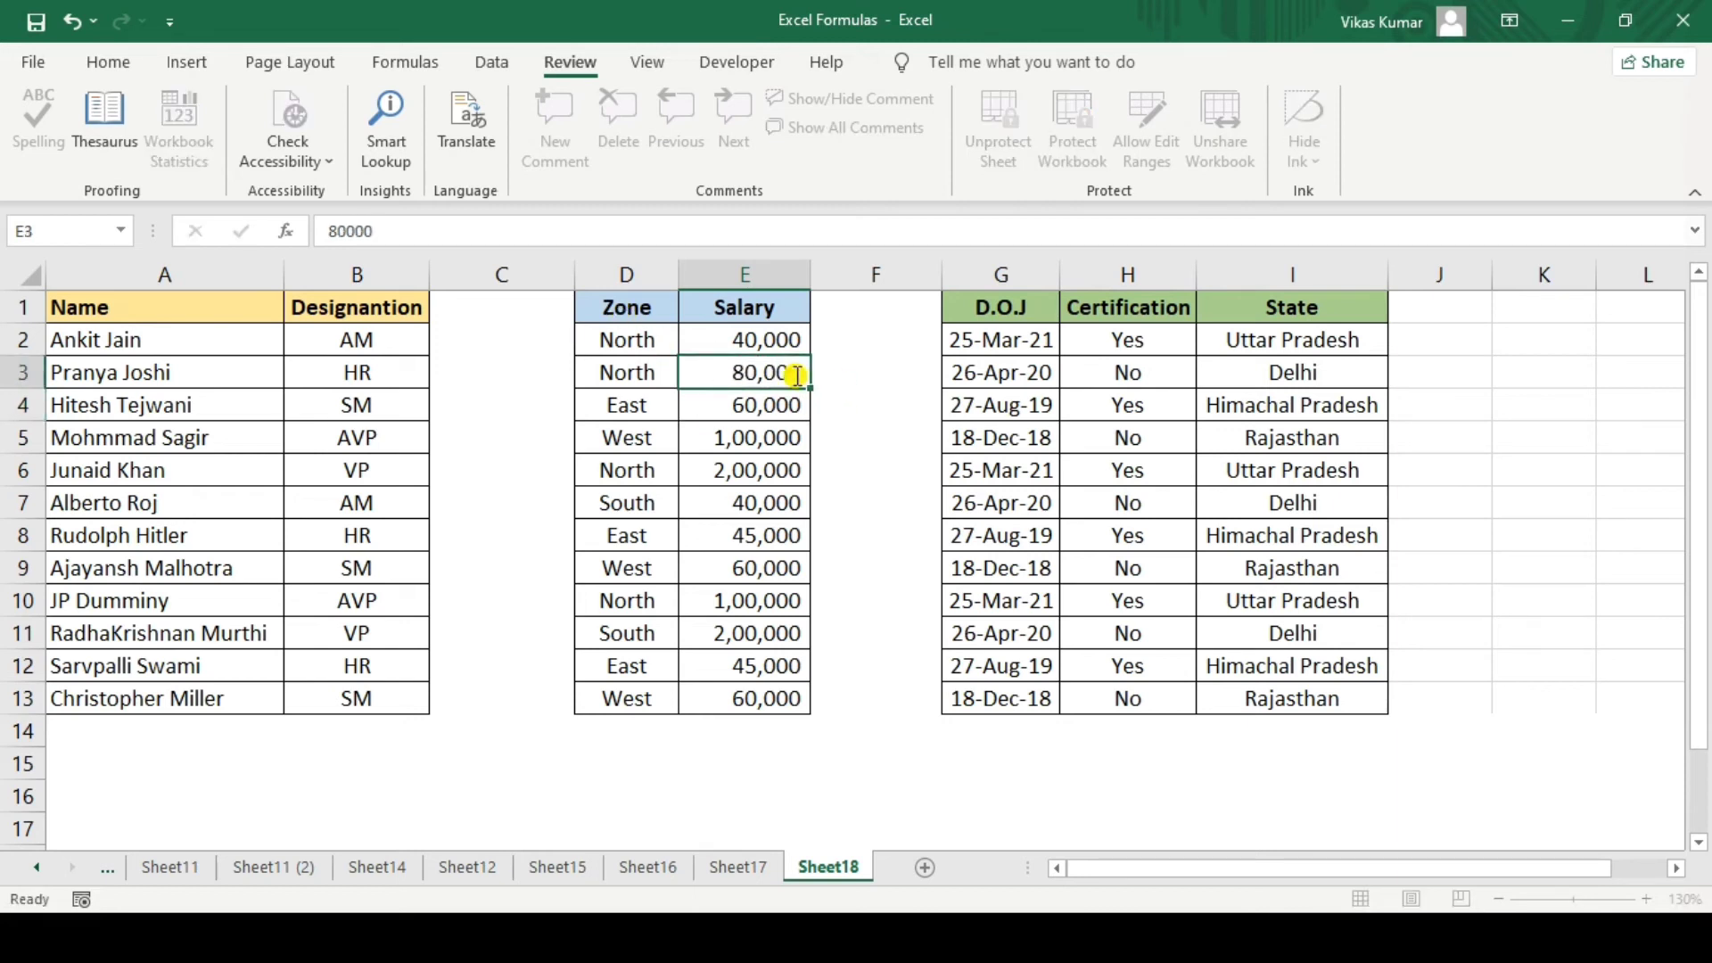
key("Return")
left_click(34, 20)
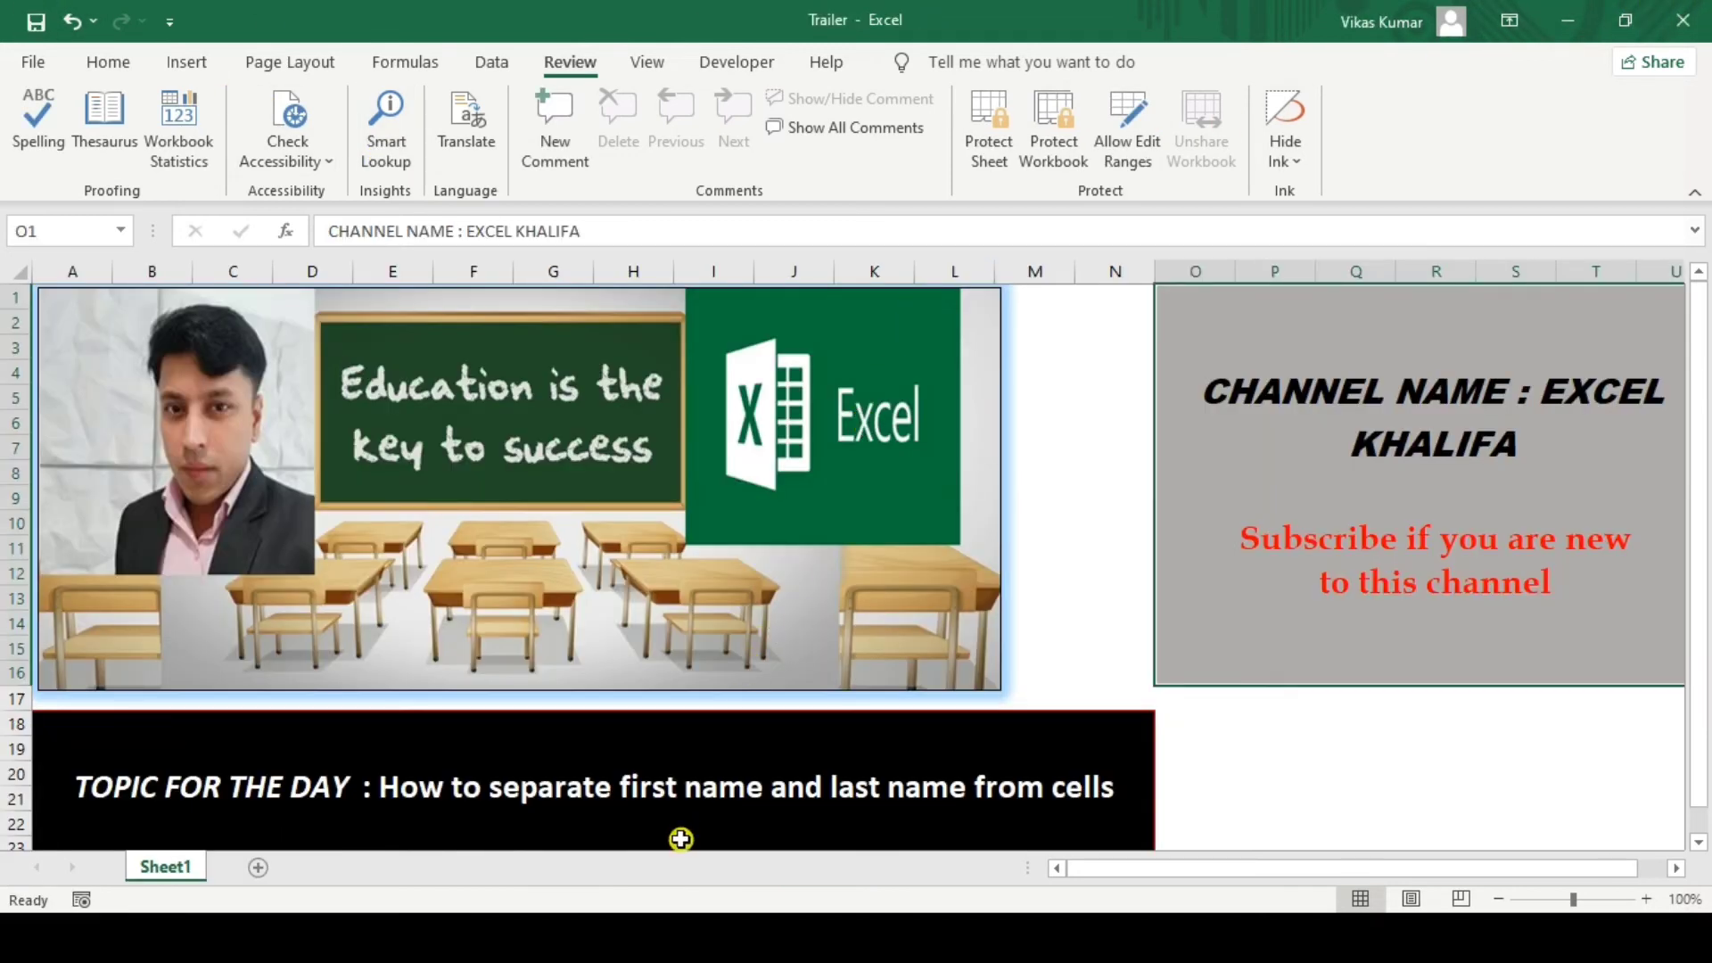
Reopen Excel Formulas and verify E3 asks for a password and C4 refuses edits.
key("ctrl+o")
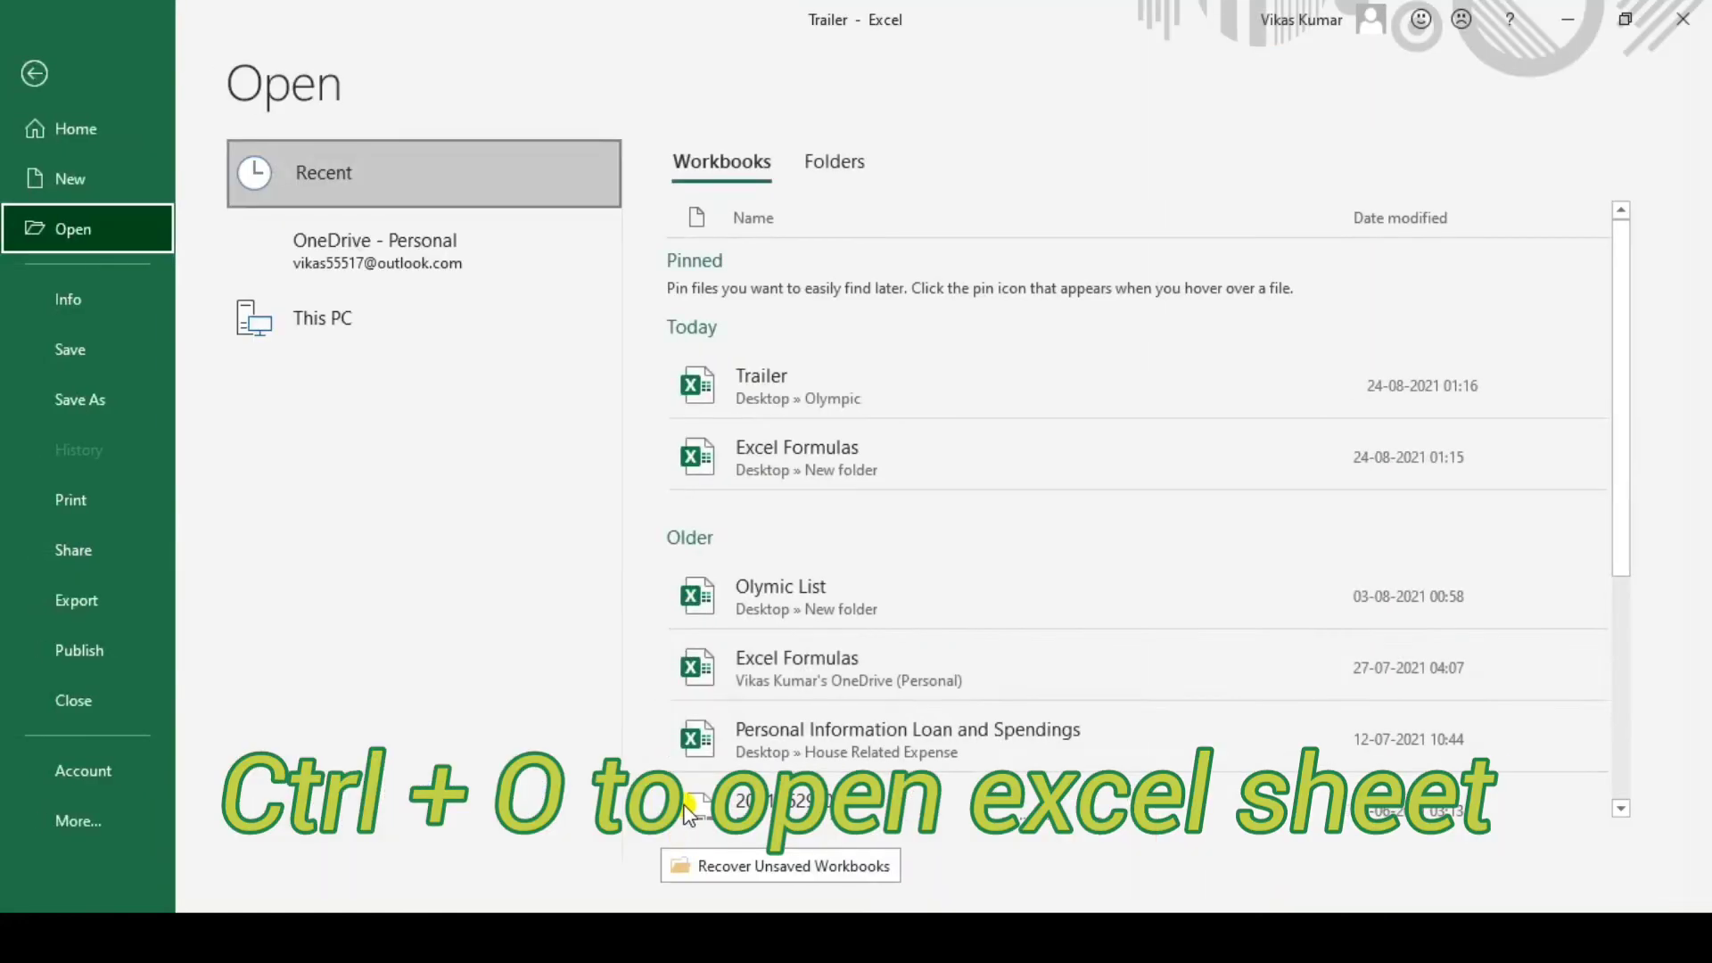
left_click(775, 470)
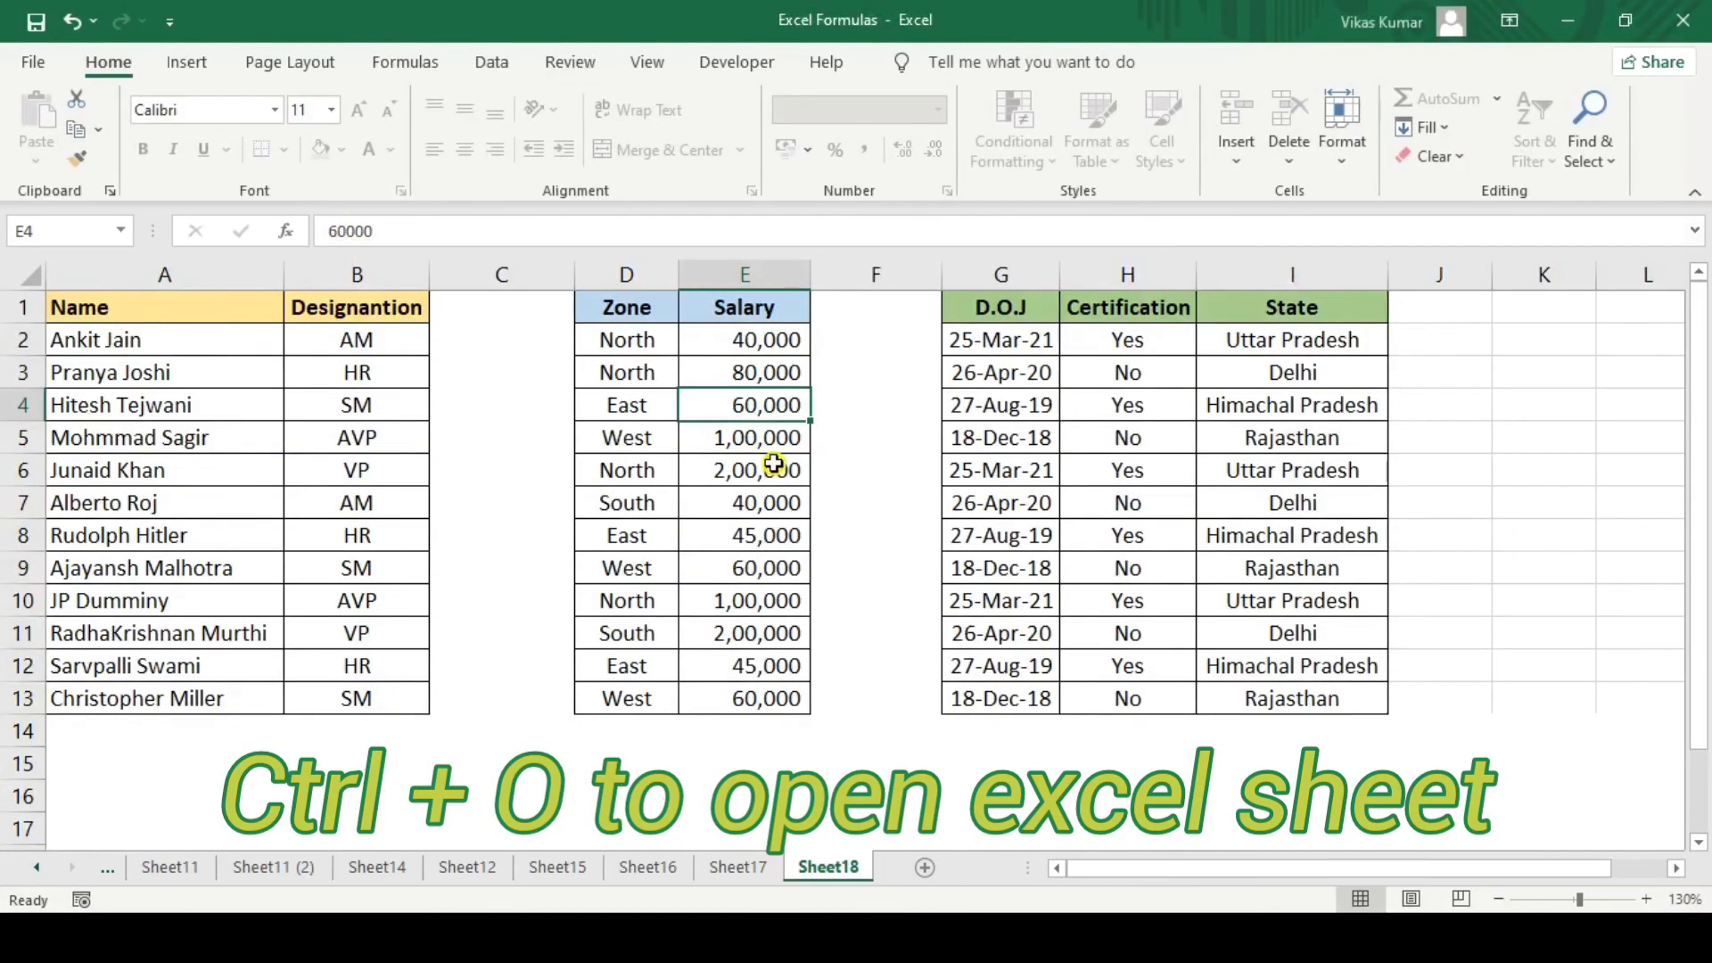
left_click(782, 363)
double_click(782, 363)
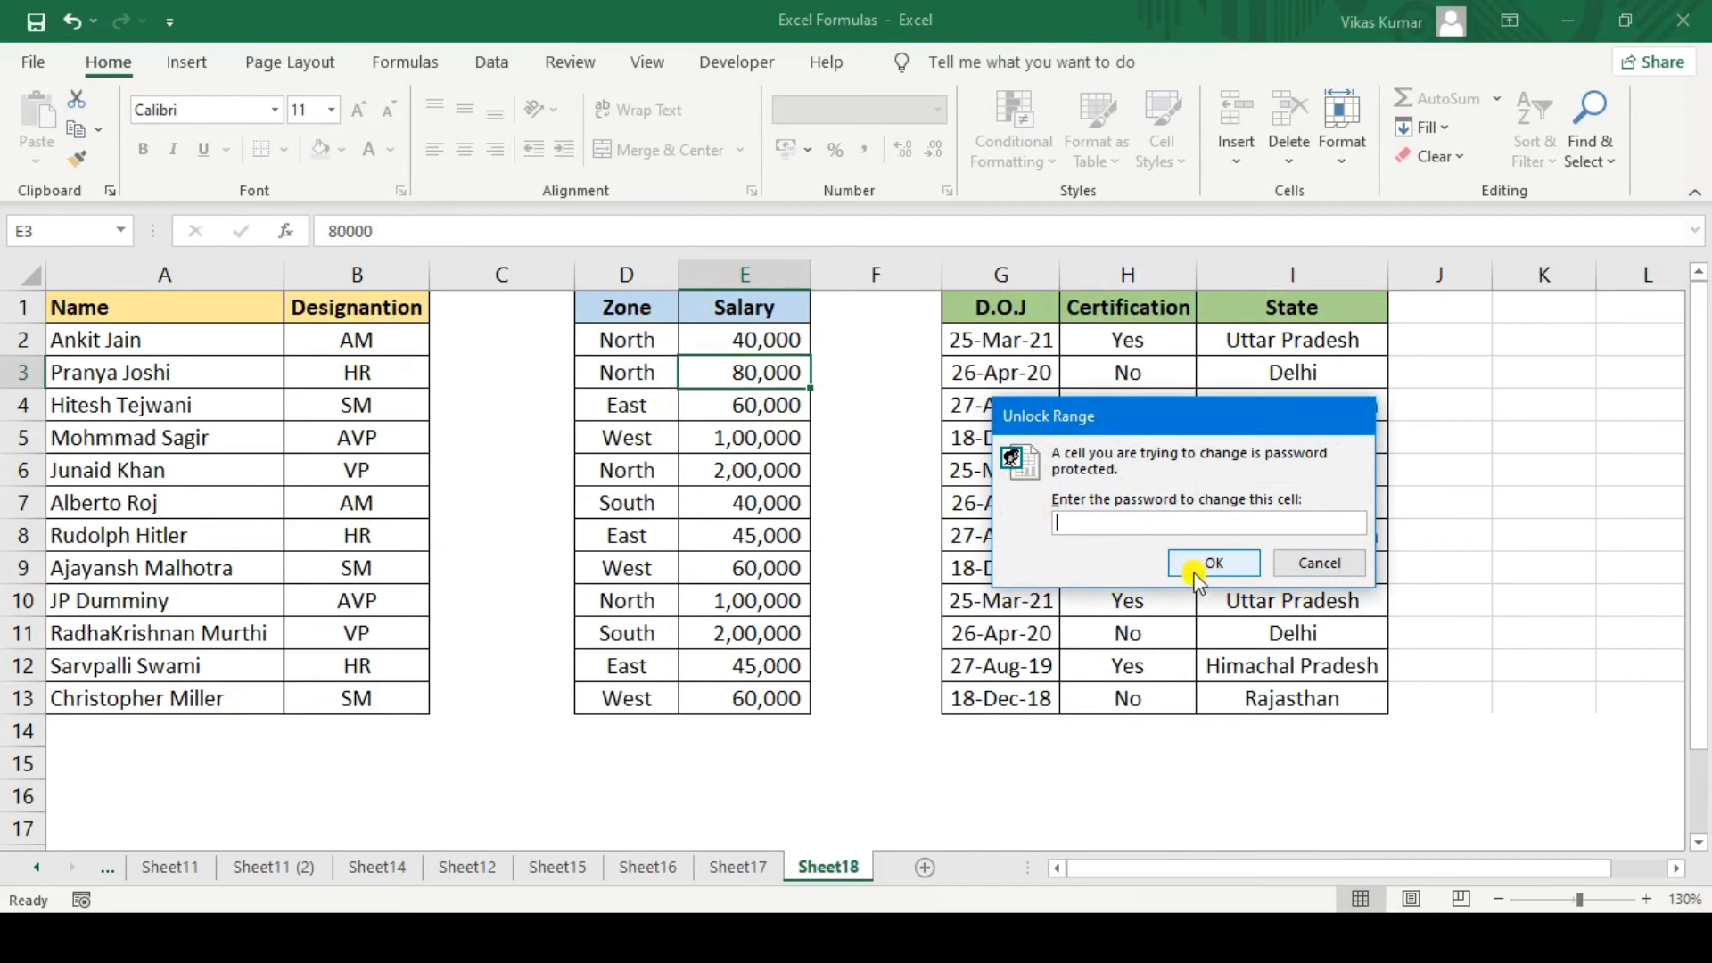
left_click(1314, 570)
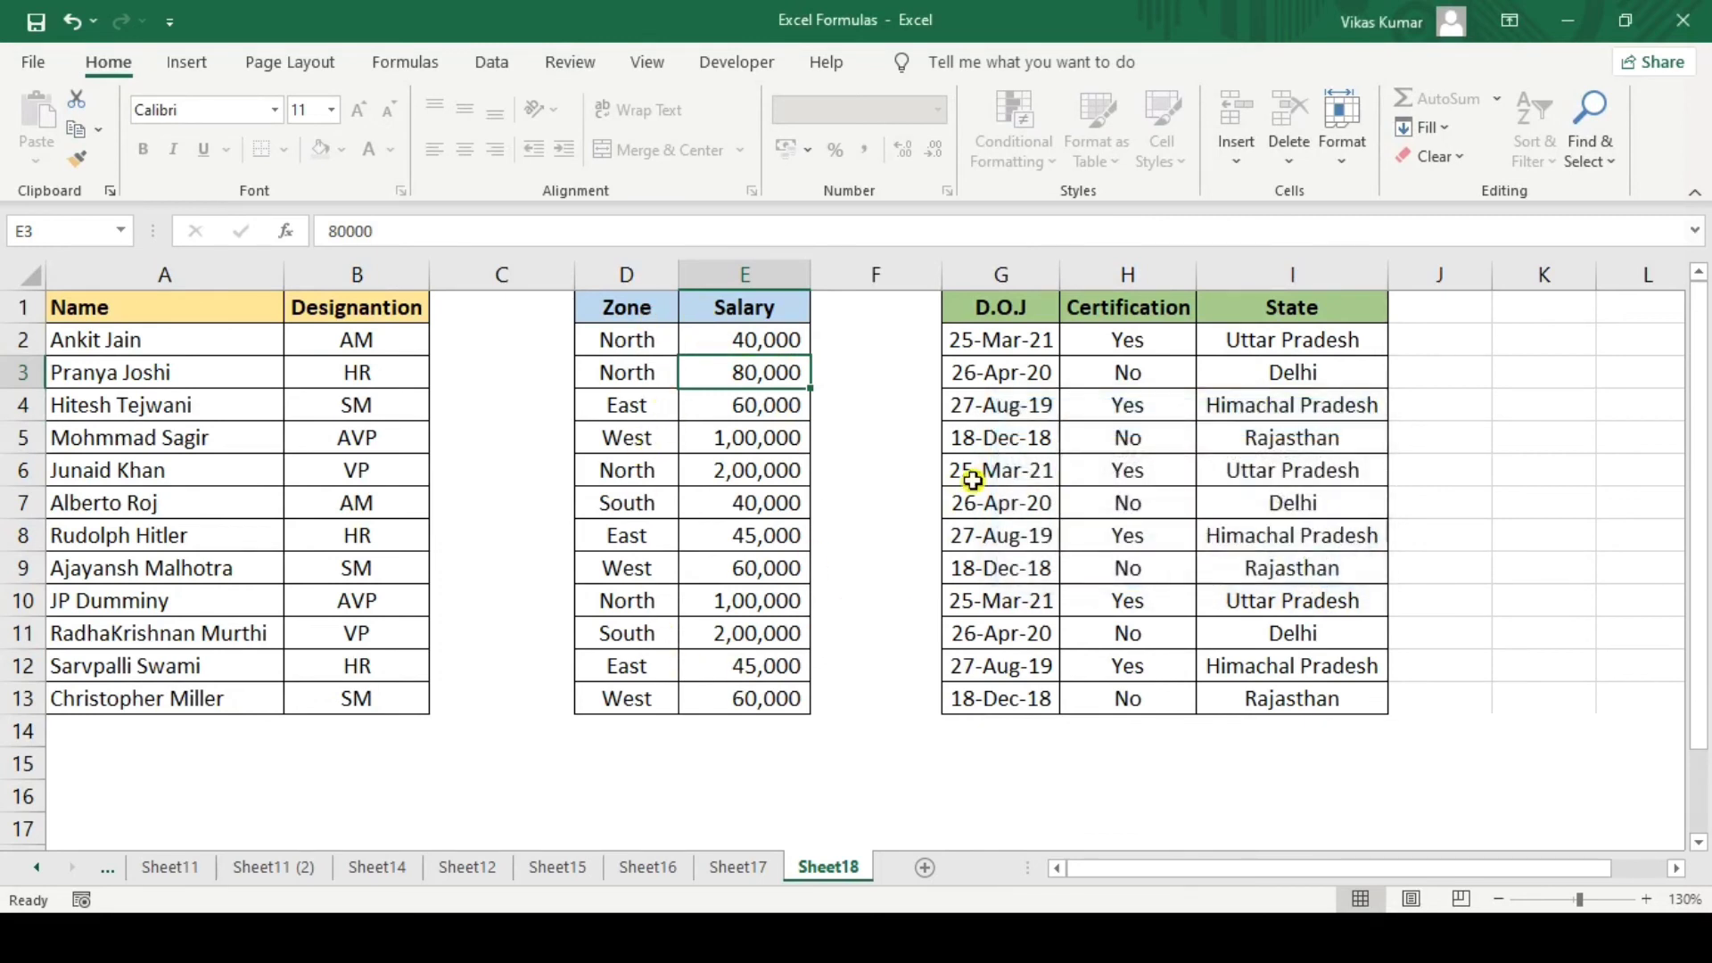
left_click(584, 435)
double_click(511, 403)
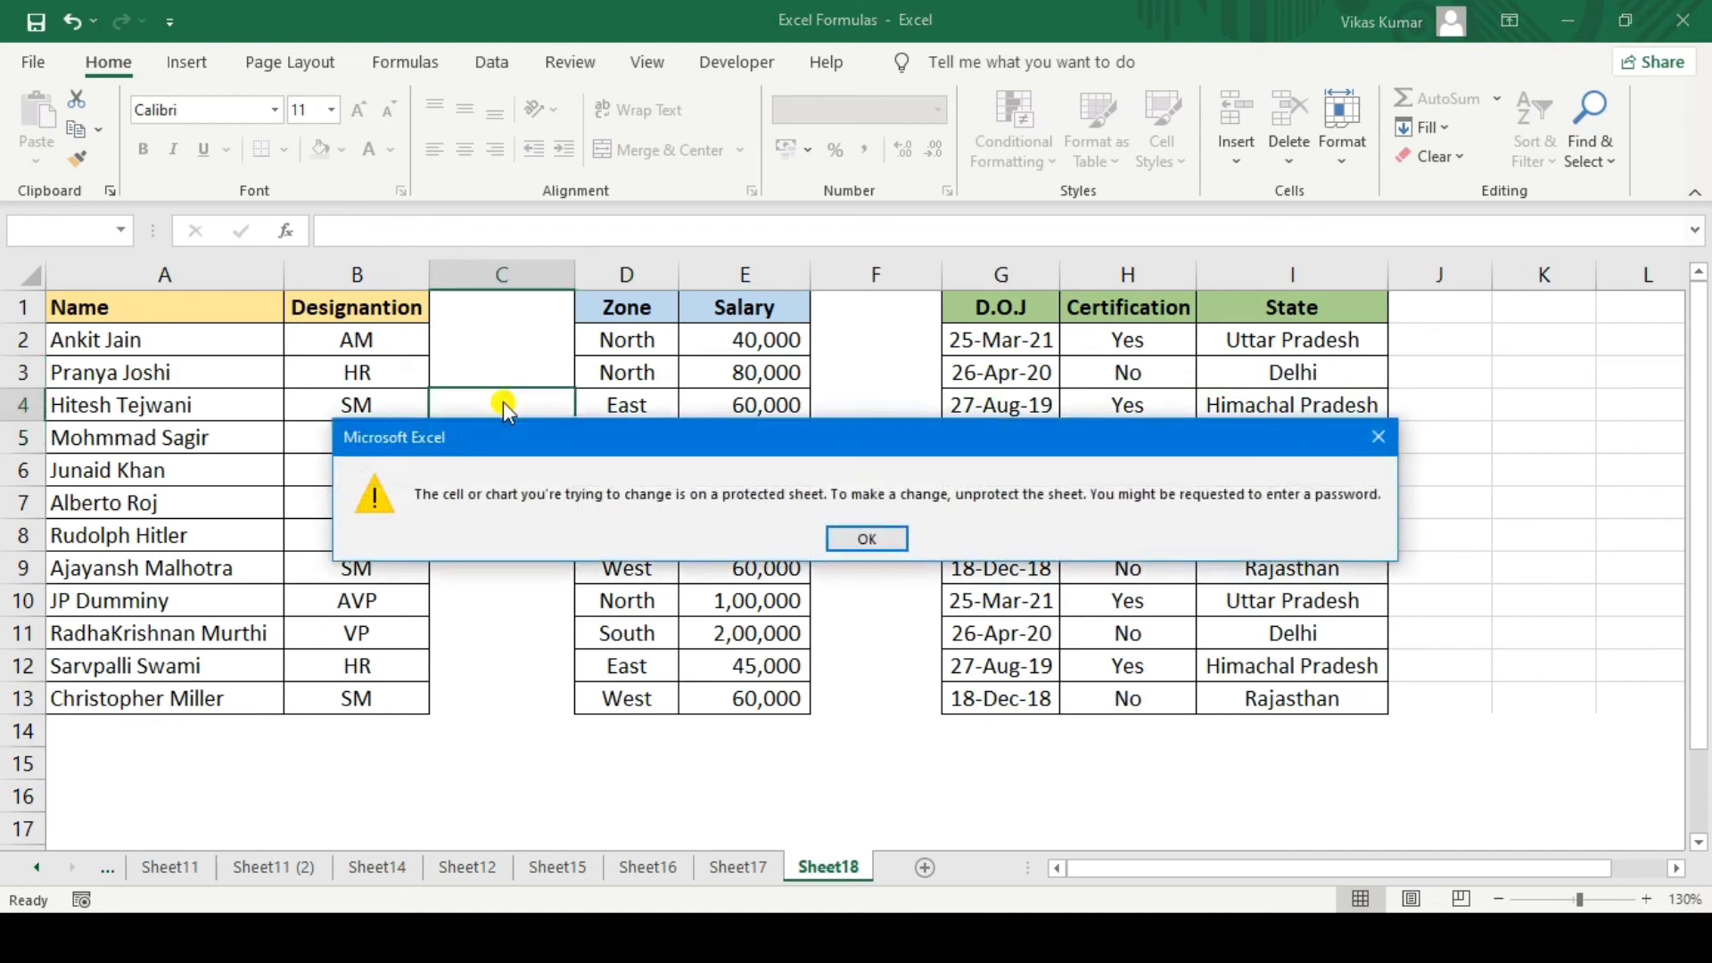
key("Return")
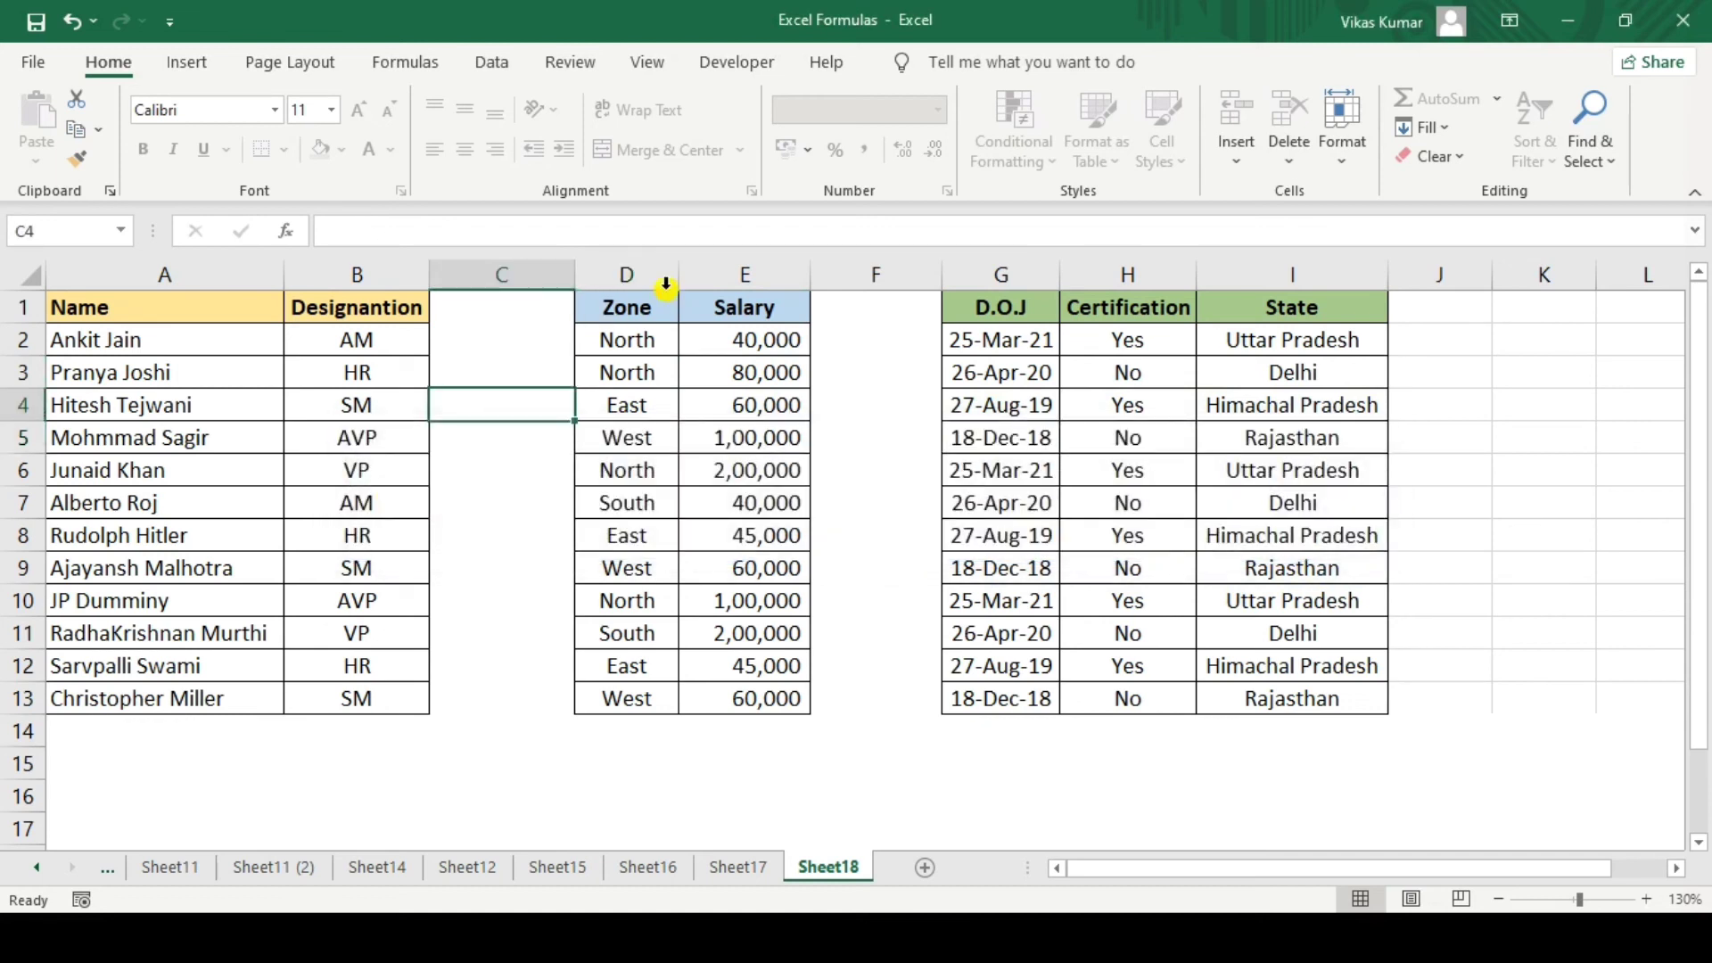
left_click(568, 63)
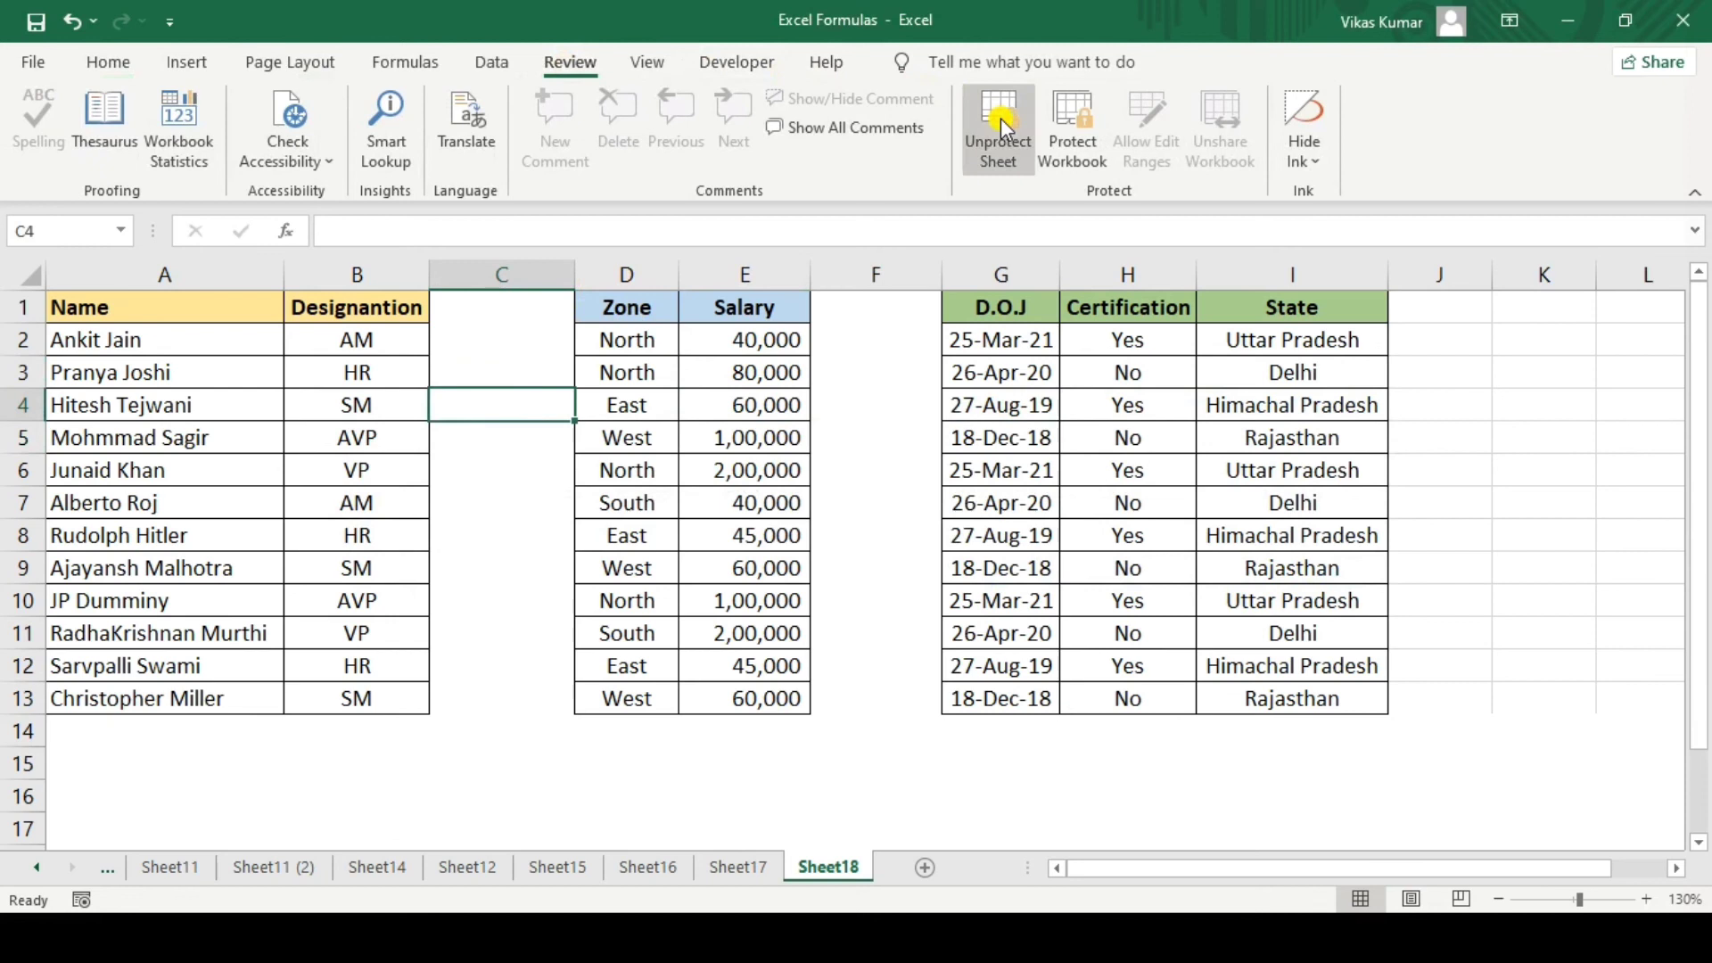
Unprotect Sheet18 by entering the sheet password.
left_click(999, 121)
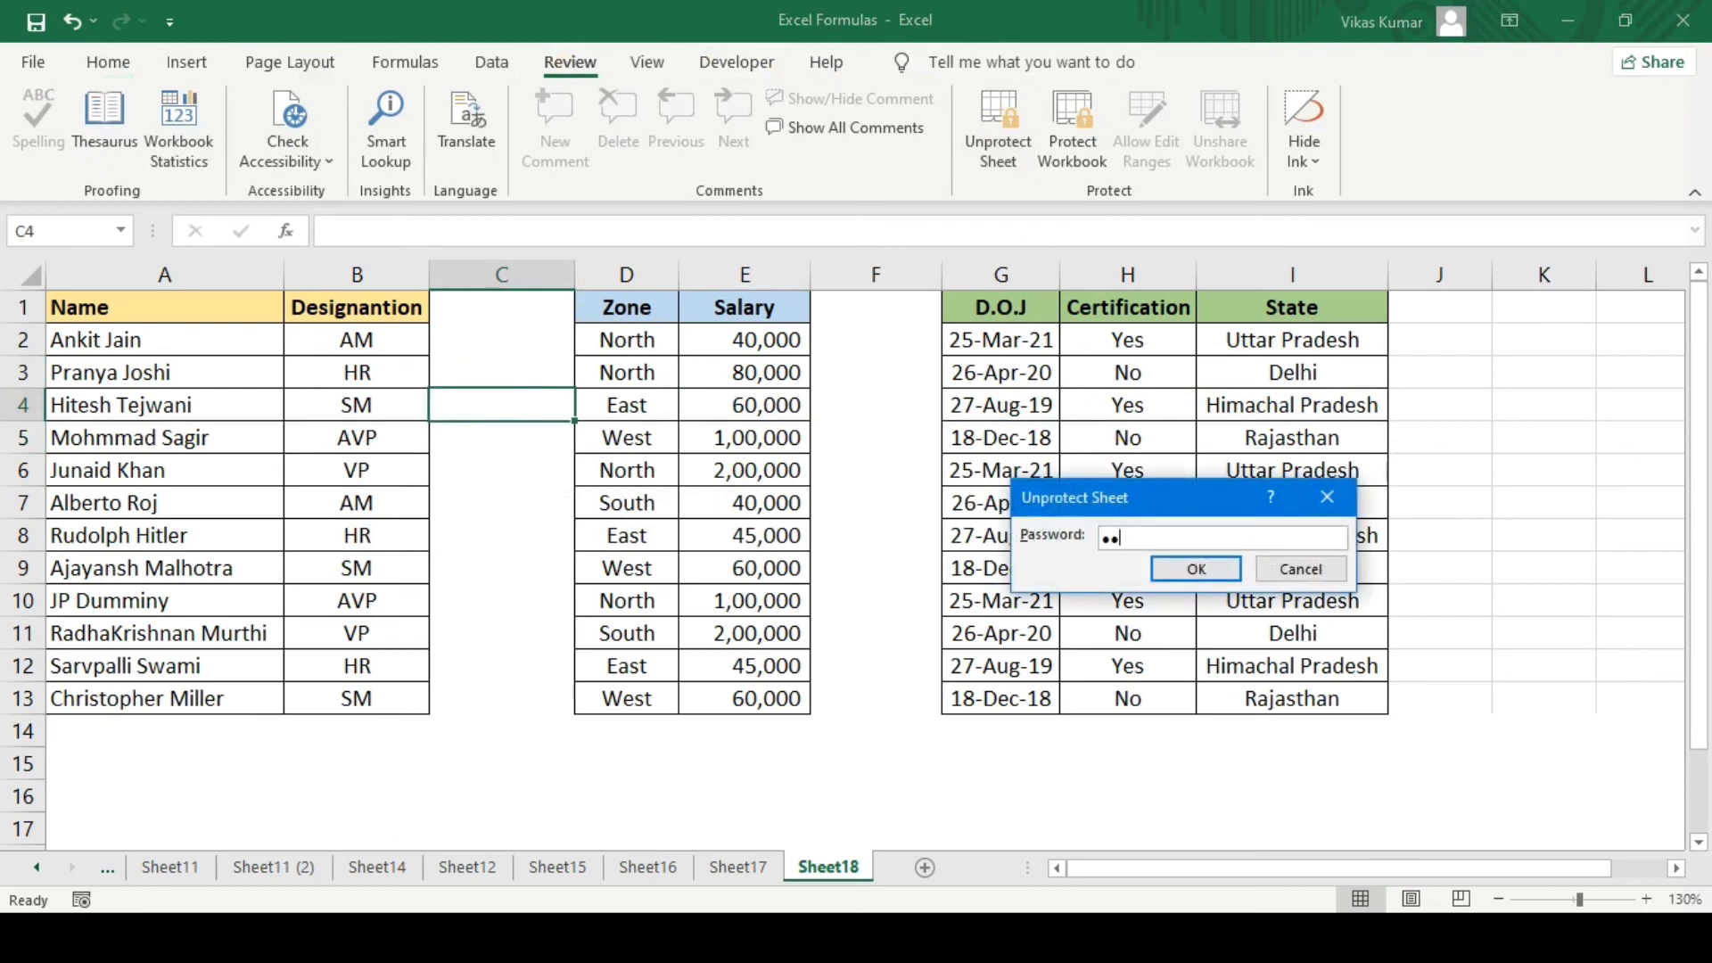
key("Return")
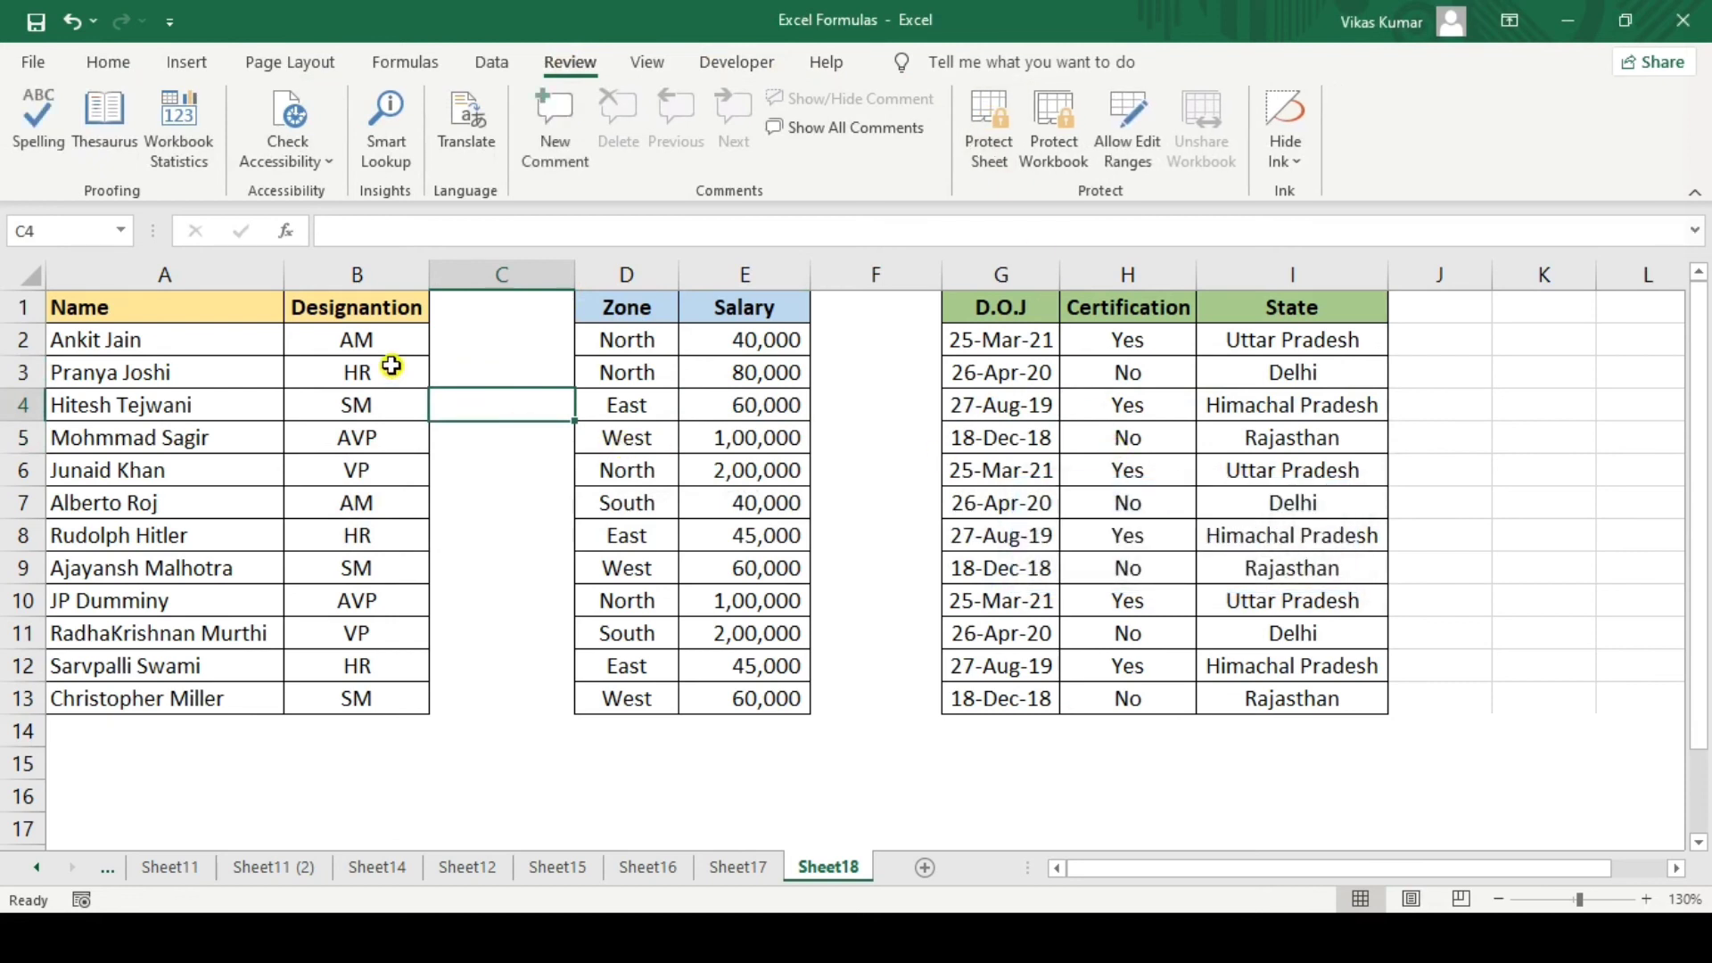
Change the designation in B2 to HR and in B4 to AVP.
left_click(350, 352)
left_click(254, 303)
left_click(368, 310)
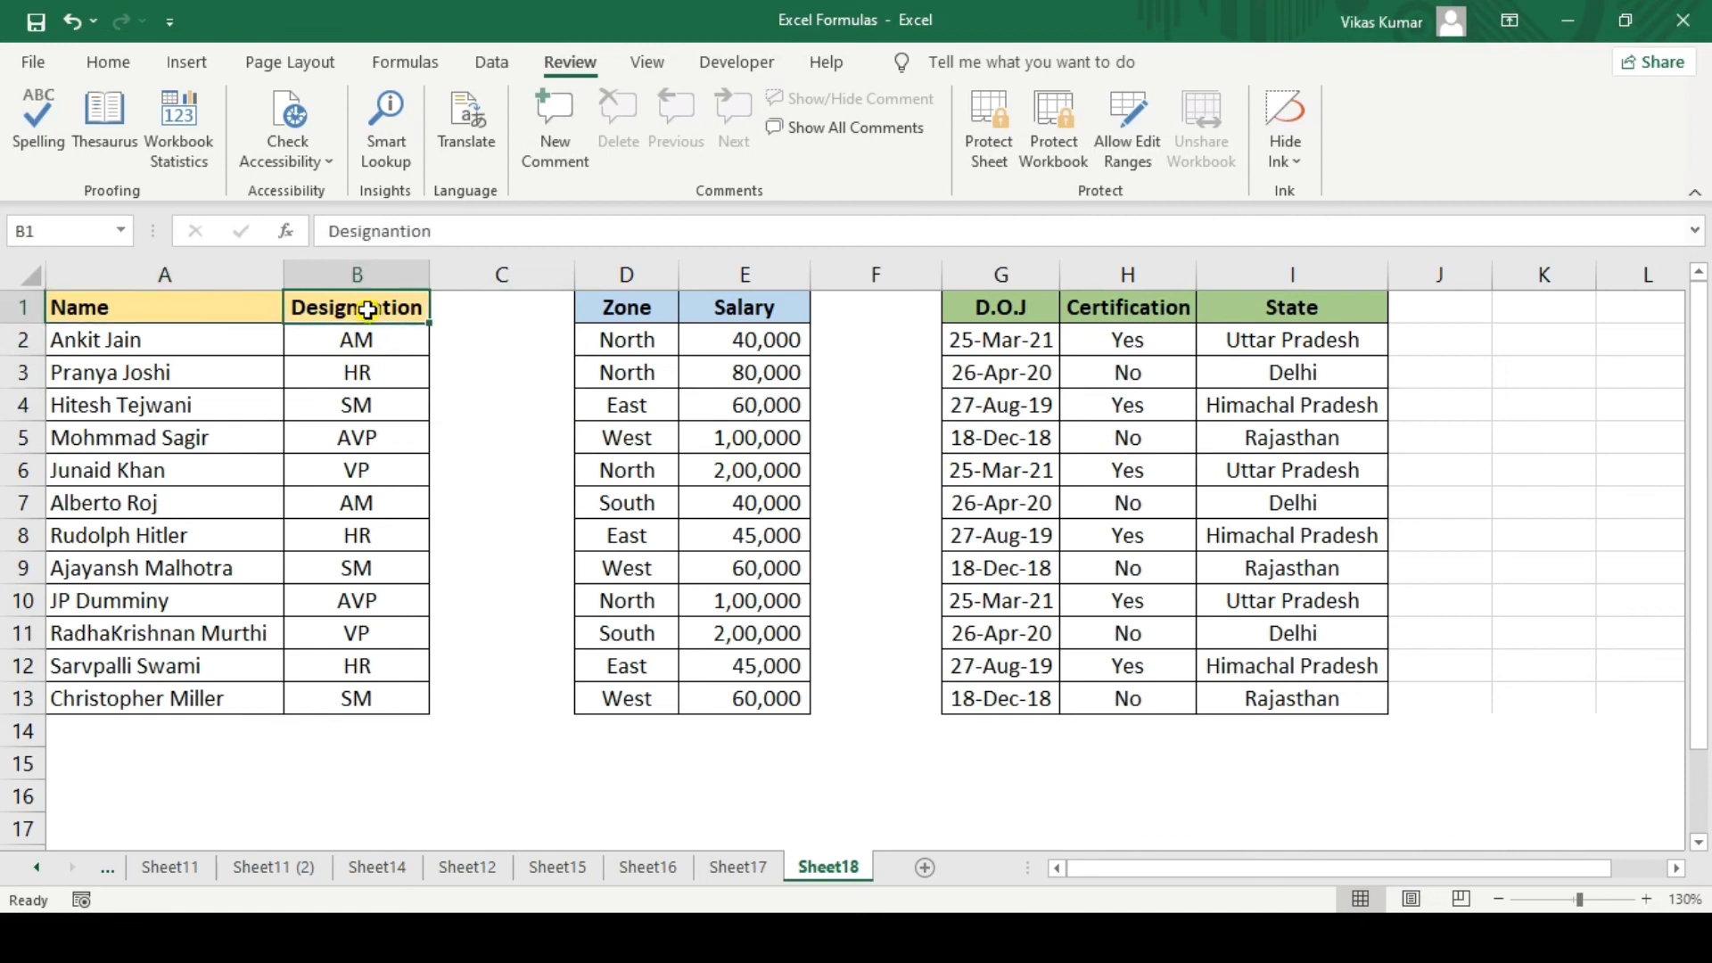
double_click(368, 310)
double_click(352, 350)
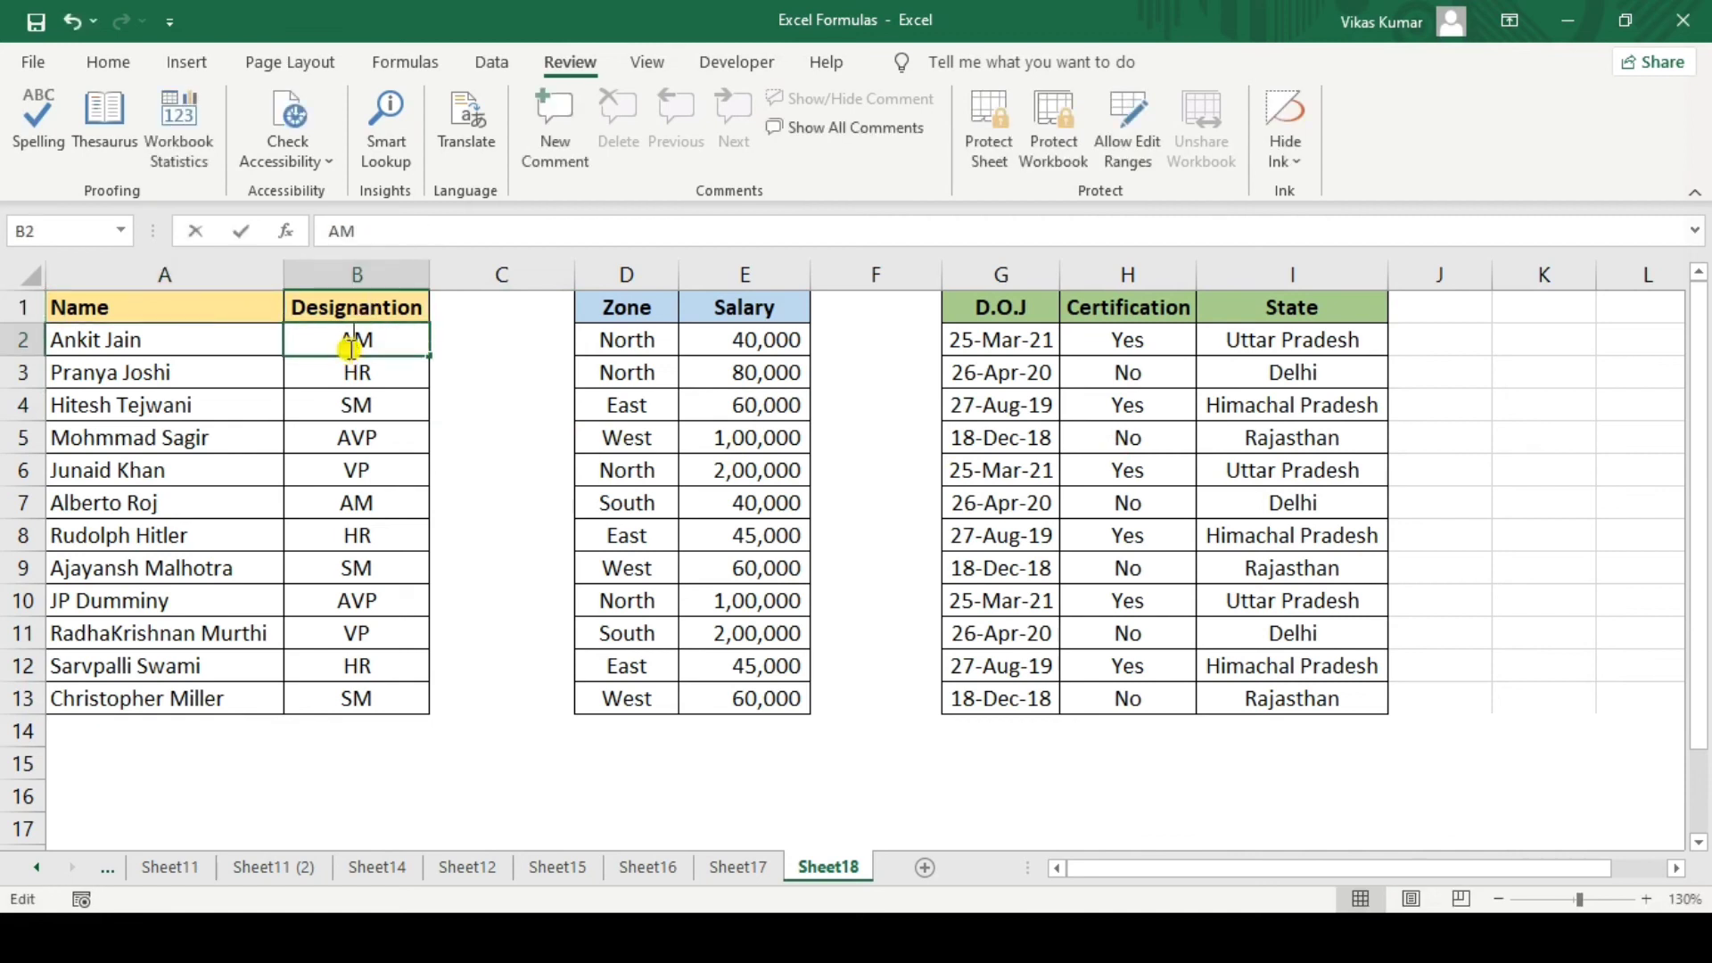
key("BackSpace")
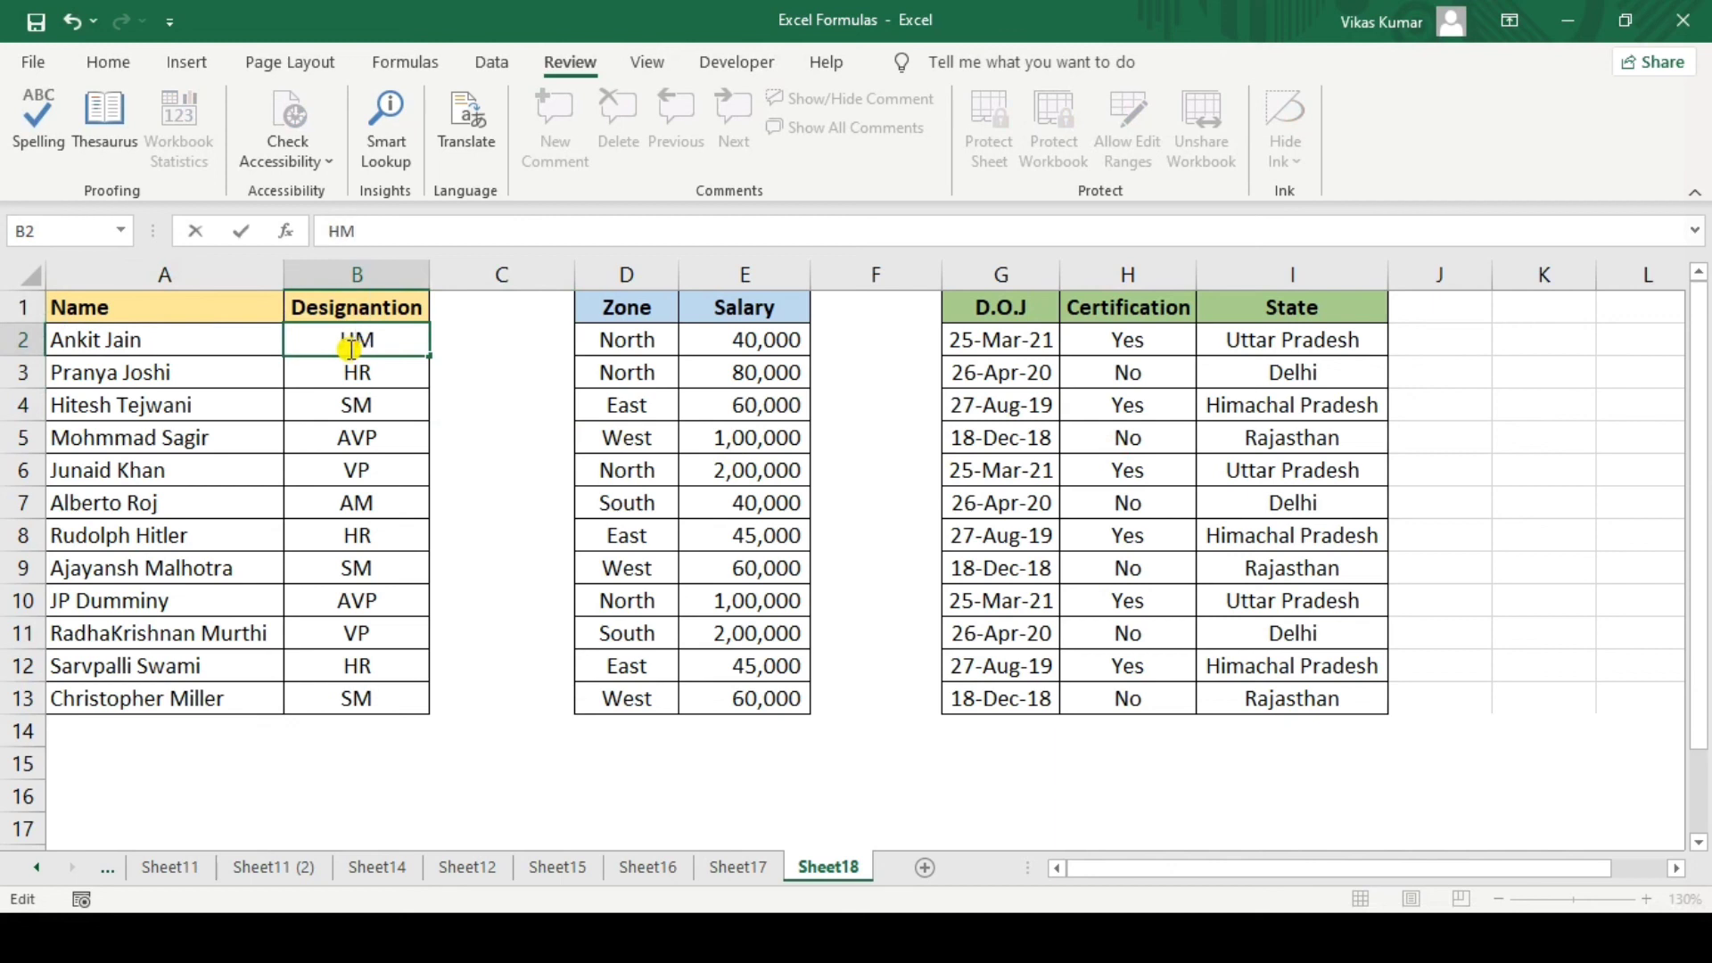
type("R")
key("Return")
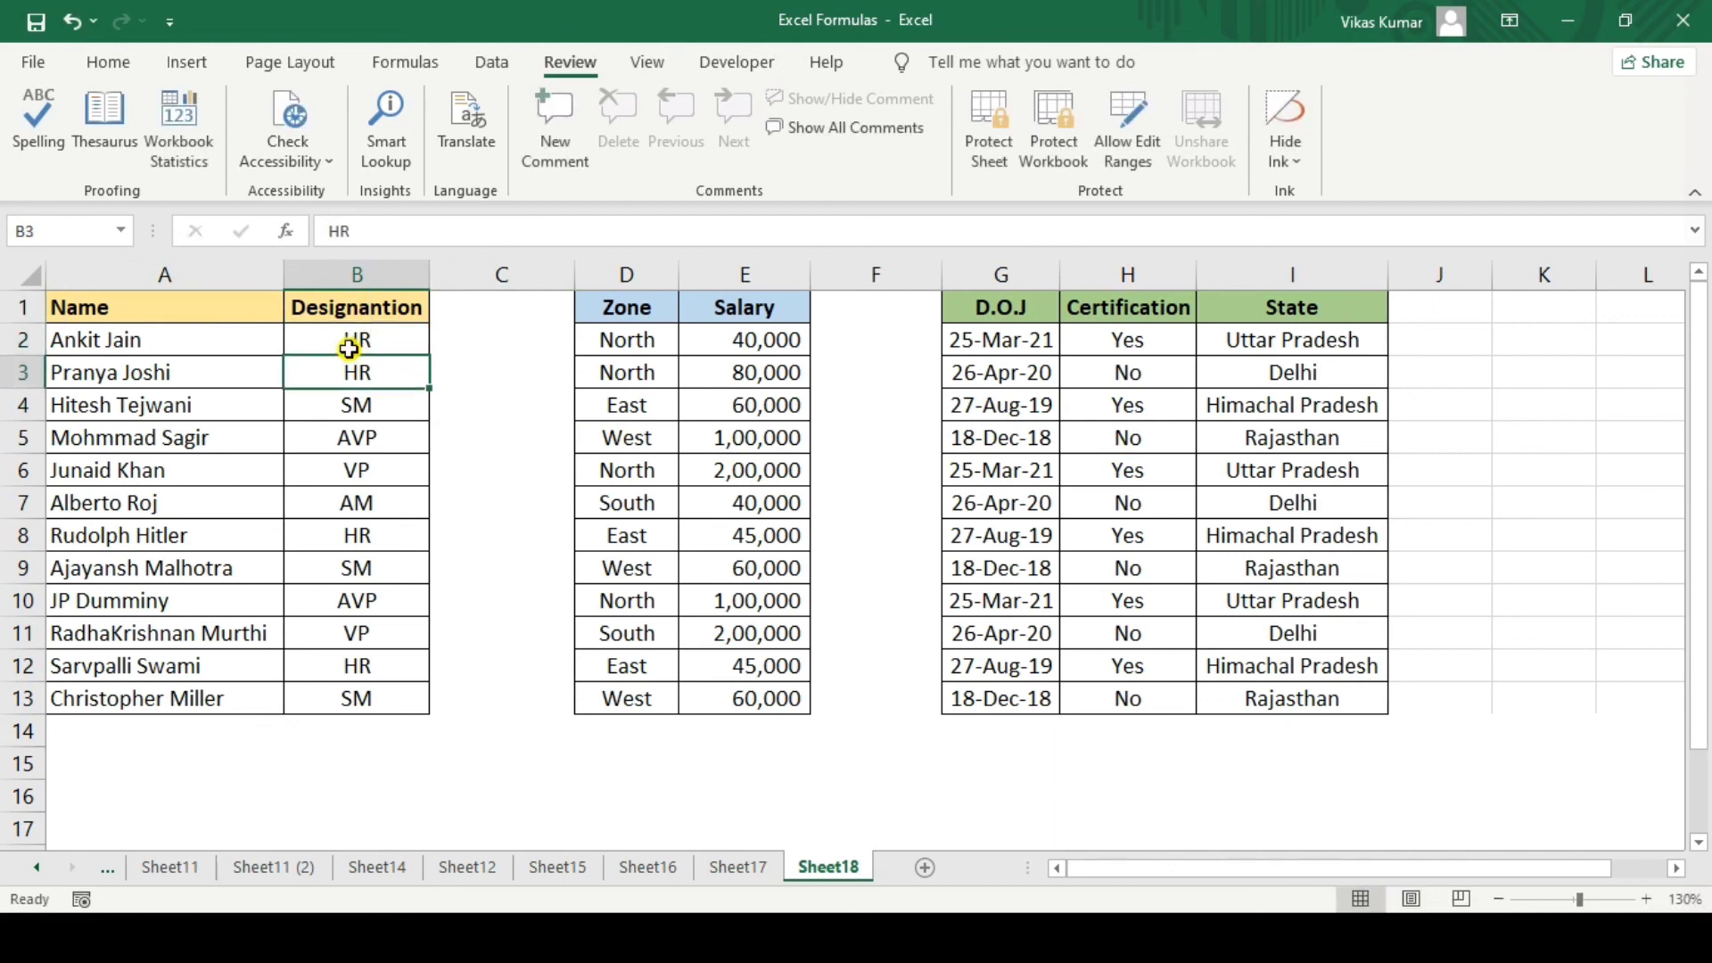
key("Down")
type("AV")
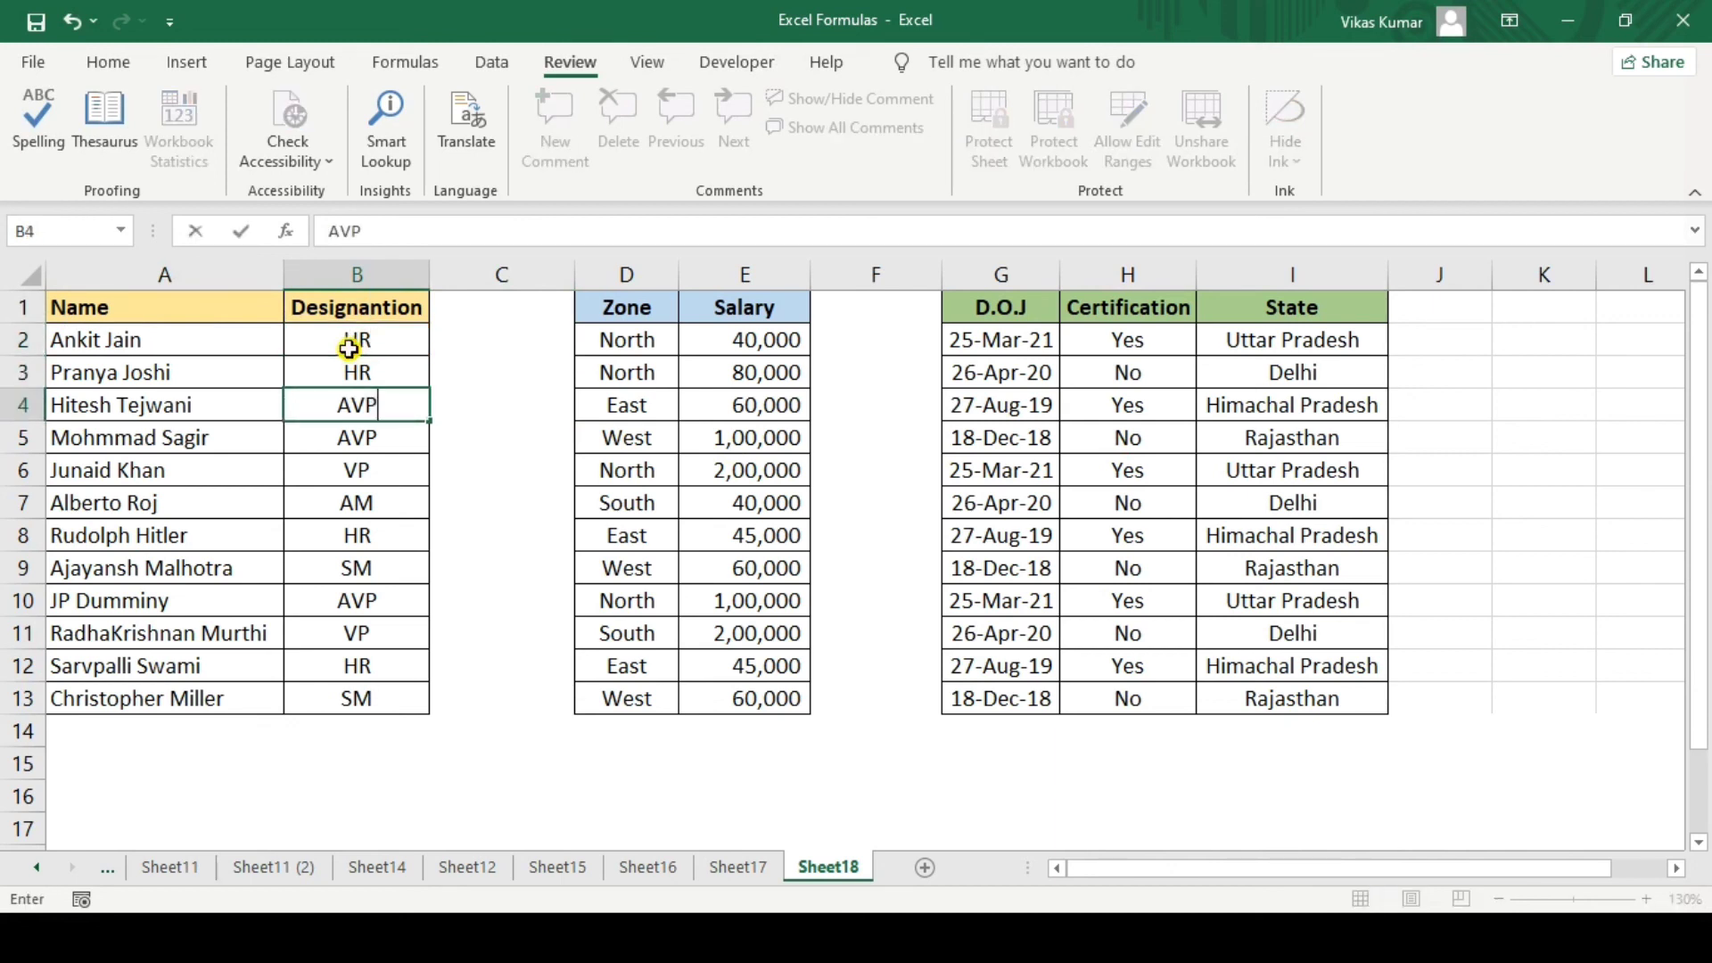
key("Return")
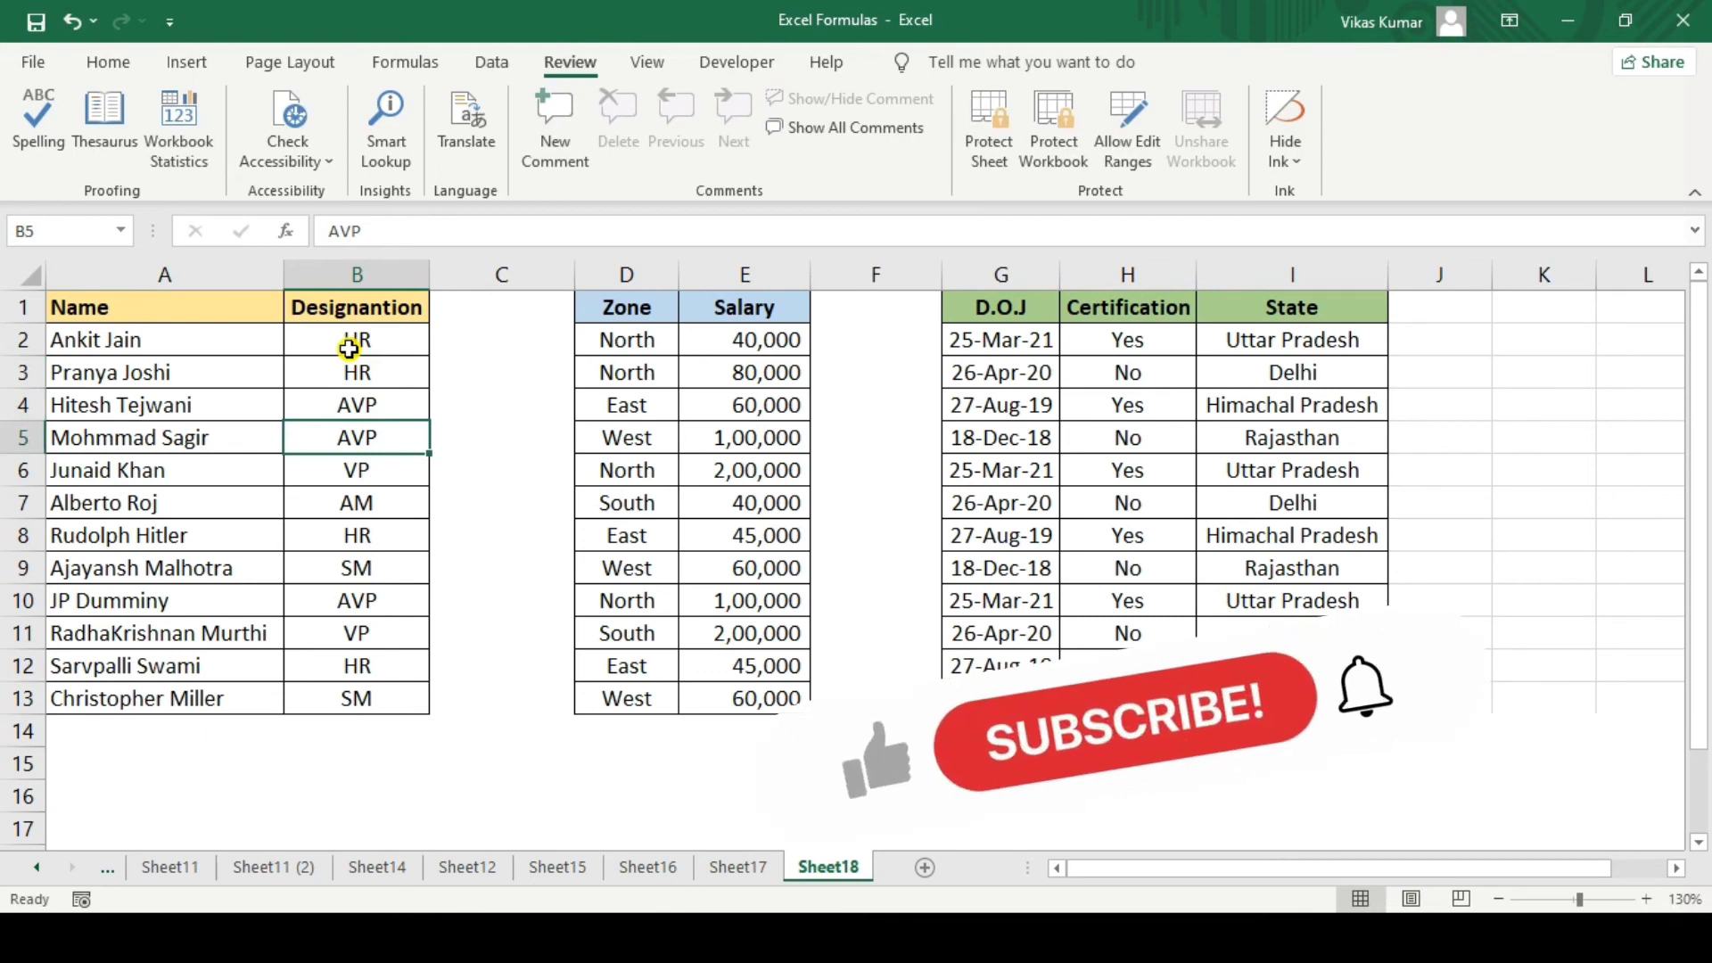